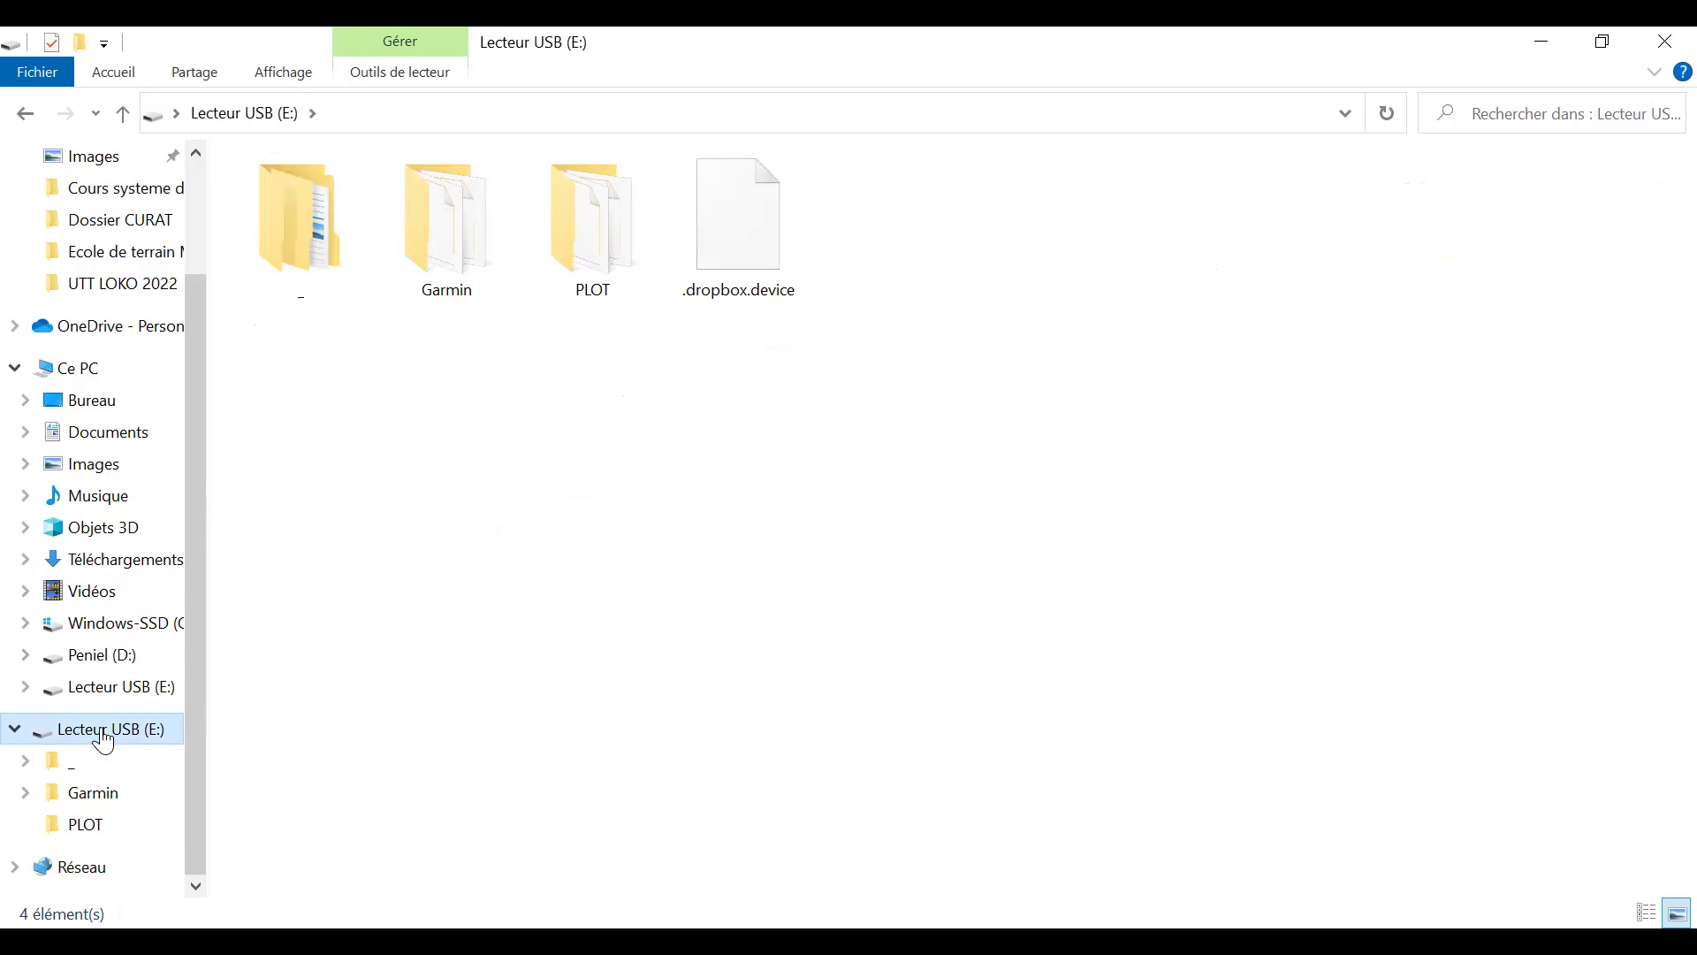
# Examine the most recent waypoint files in the Garmin GPX folder on the USB drive.
pyautogui.doubleClick(451, 182)
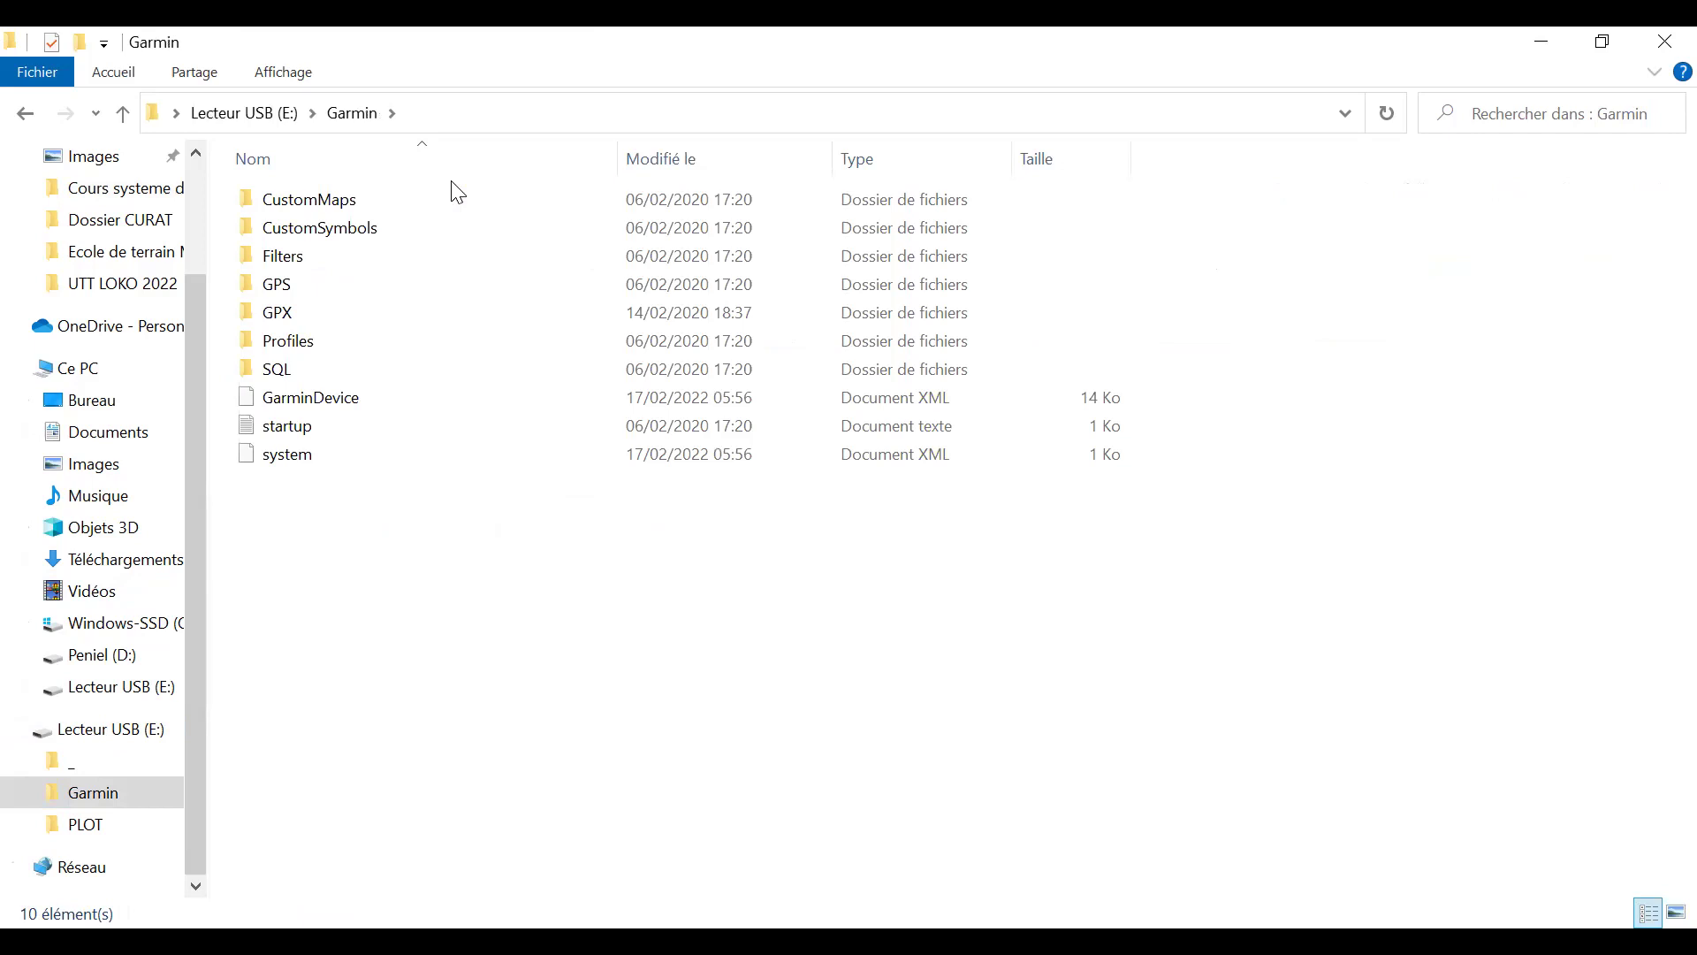
pyautogui.doubleClick(271, 316)
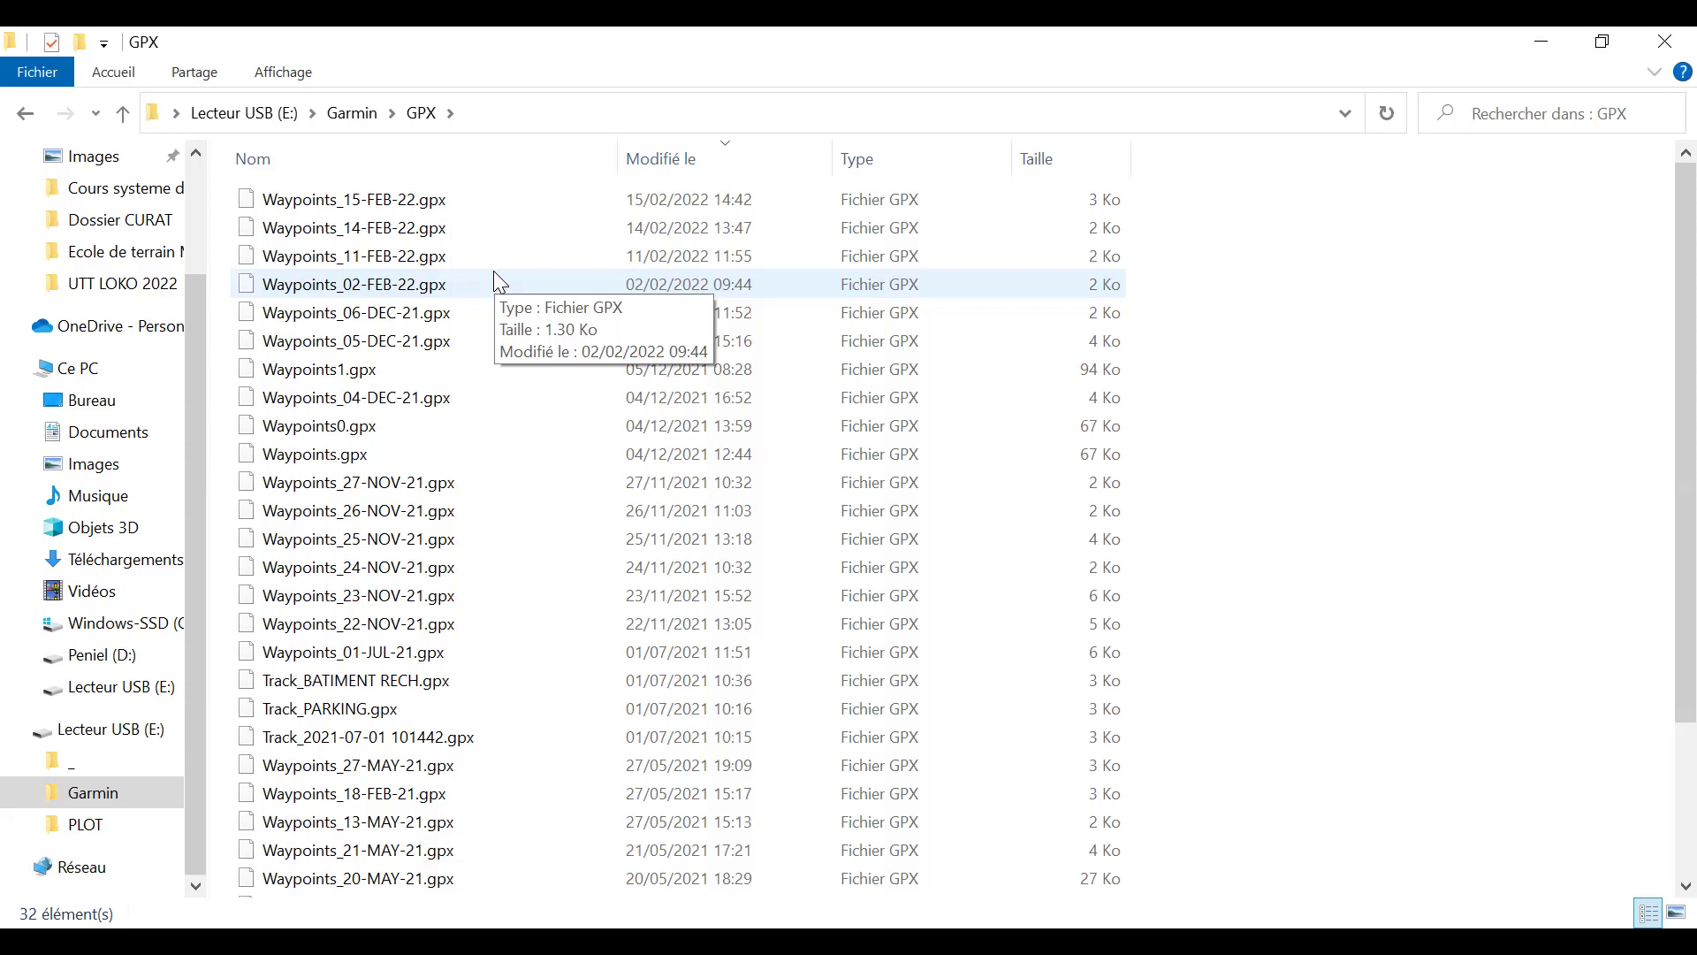
pyautogui.click(443, 206)
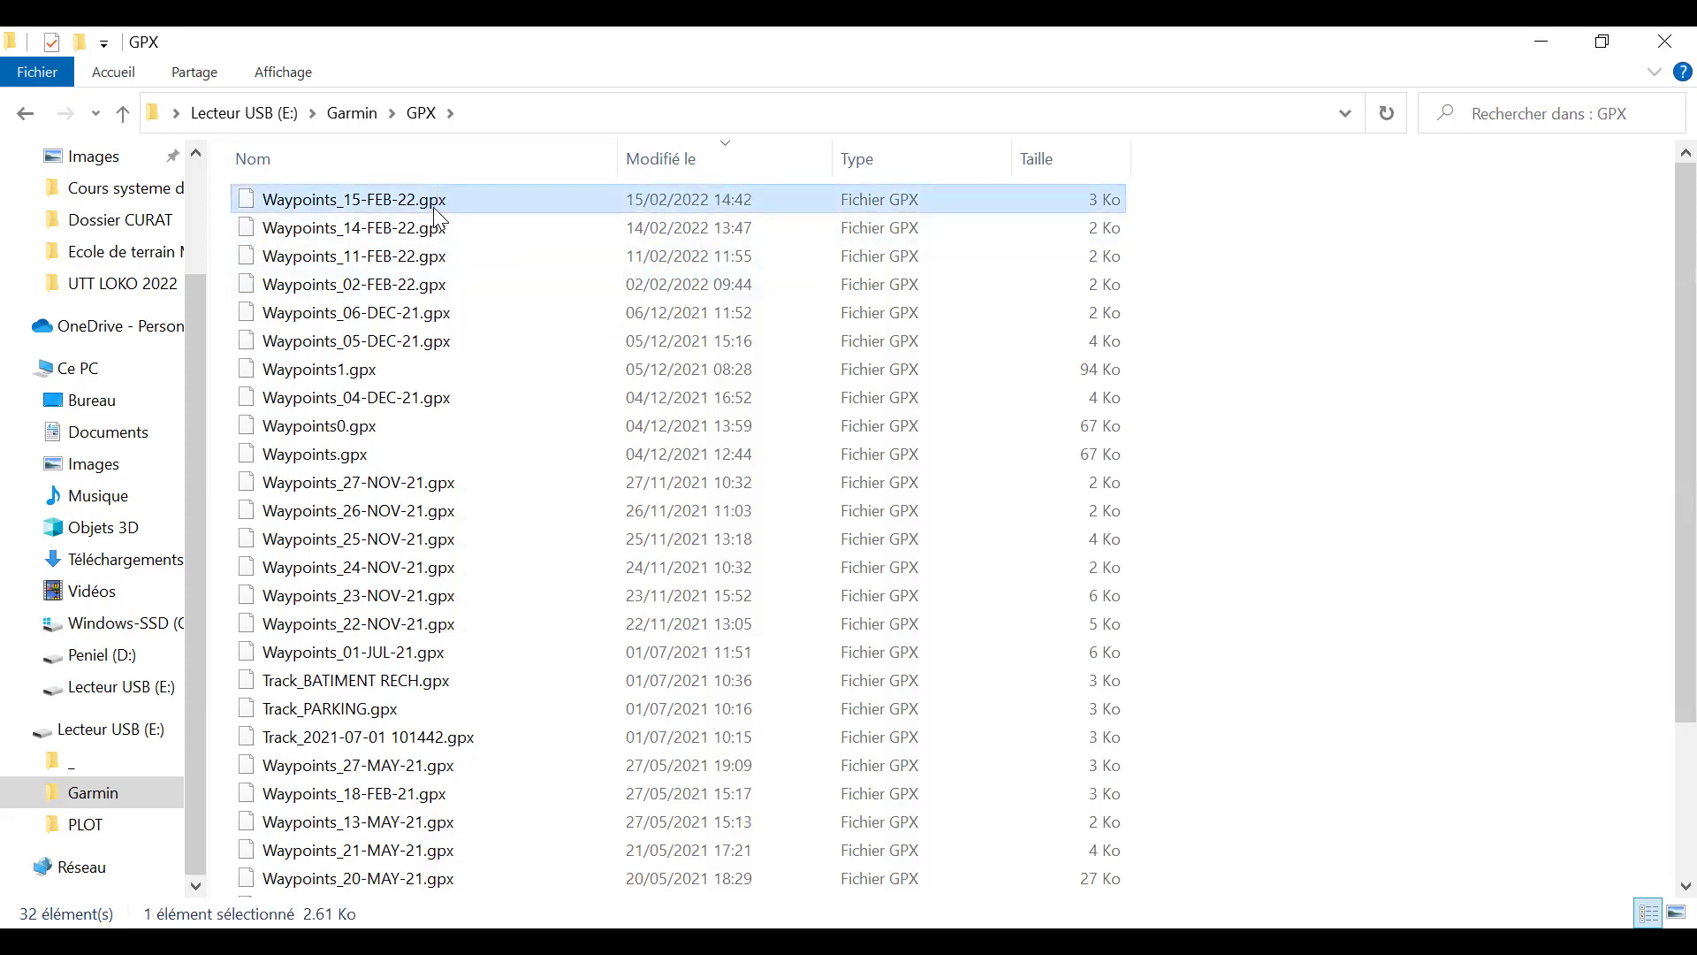
pyautogui.keyDown('shift'); pyautogui.click(391, 256); pyautogui.keyUp('shift')
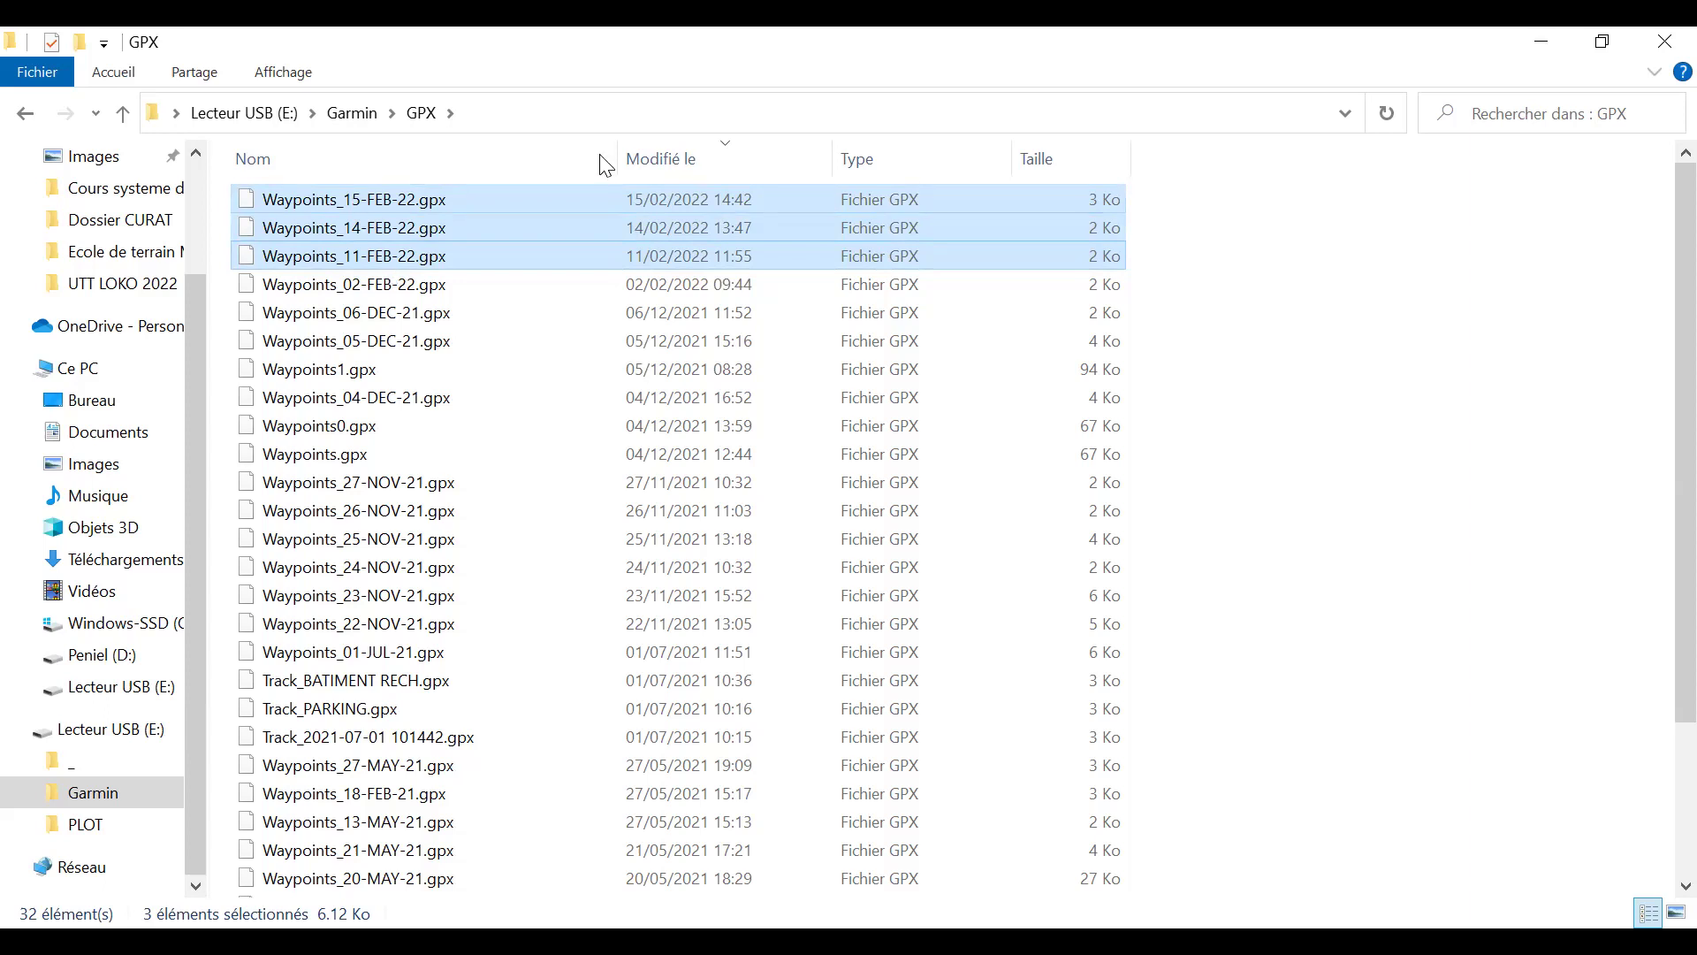
pyautogui.click(1438, 261)
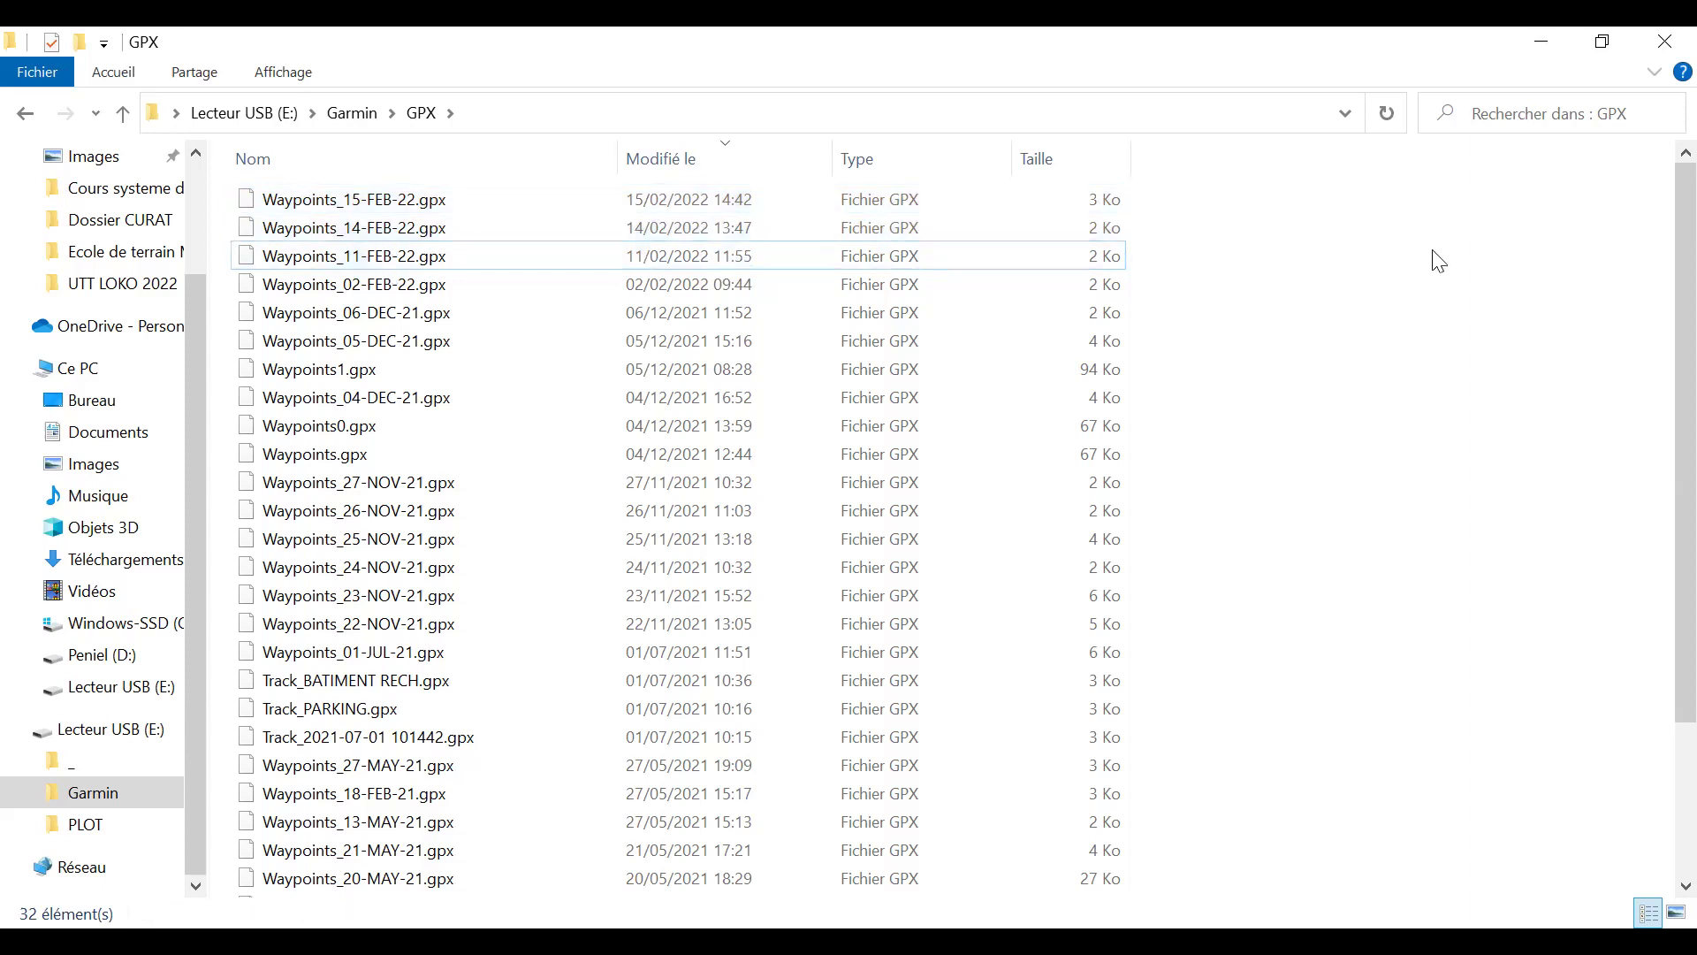
pyautogui.click(41, 114)
pyautogui.click(41, 114)
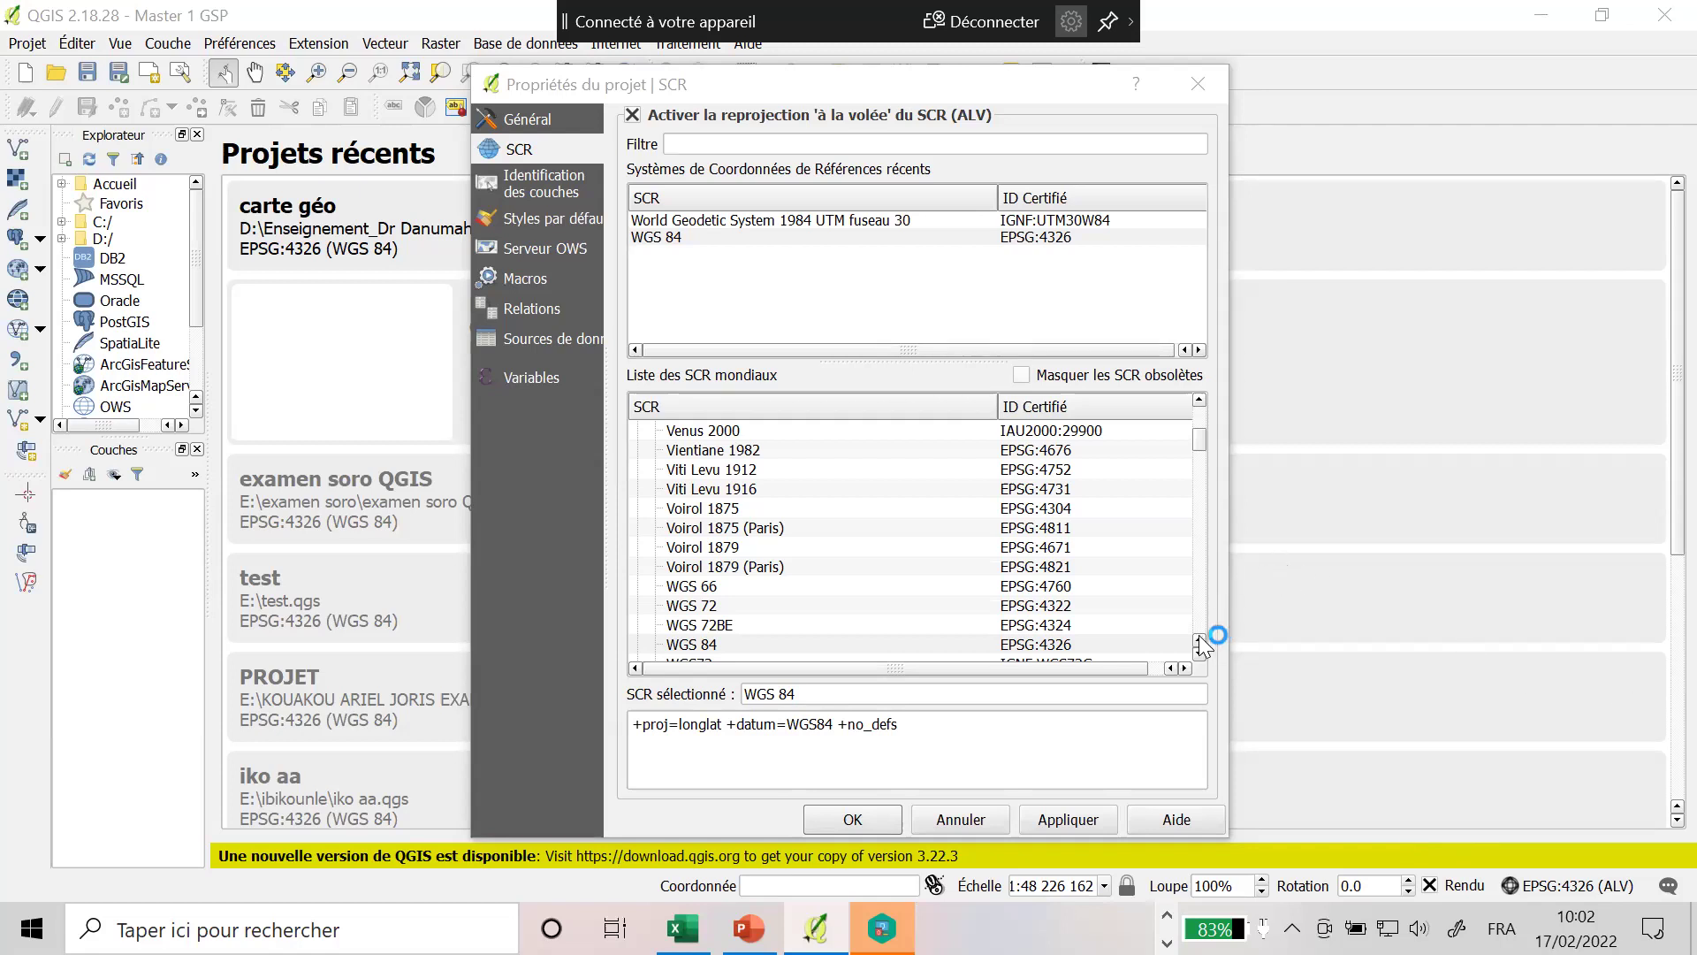
# Look through the list of world coordinate reference systems in the project properties.
pyautogui.scroll(3, 1202, 647)
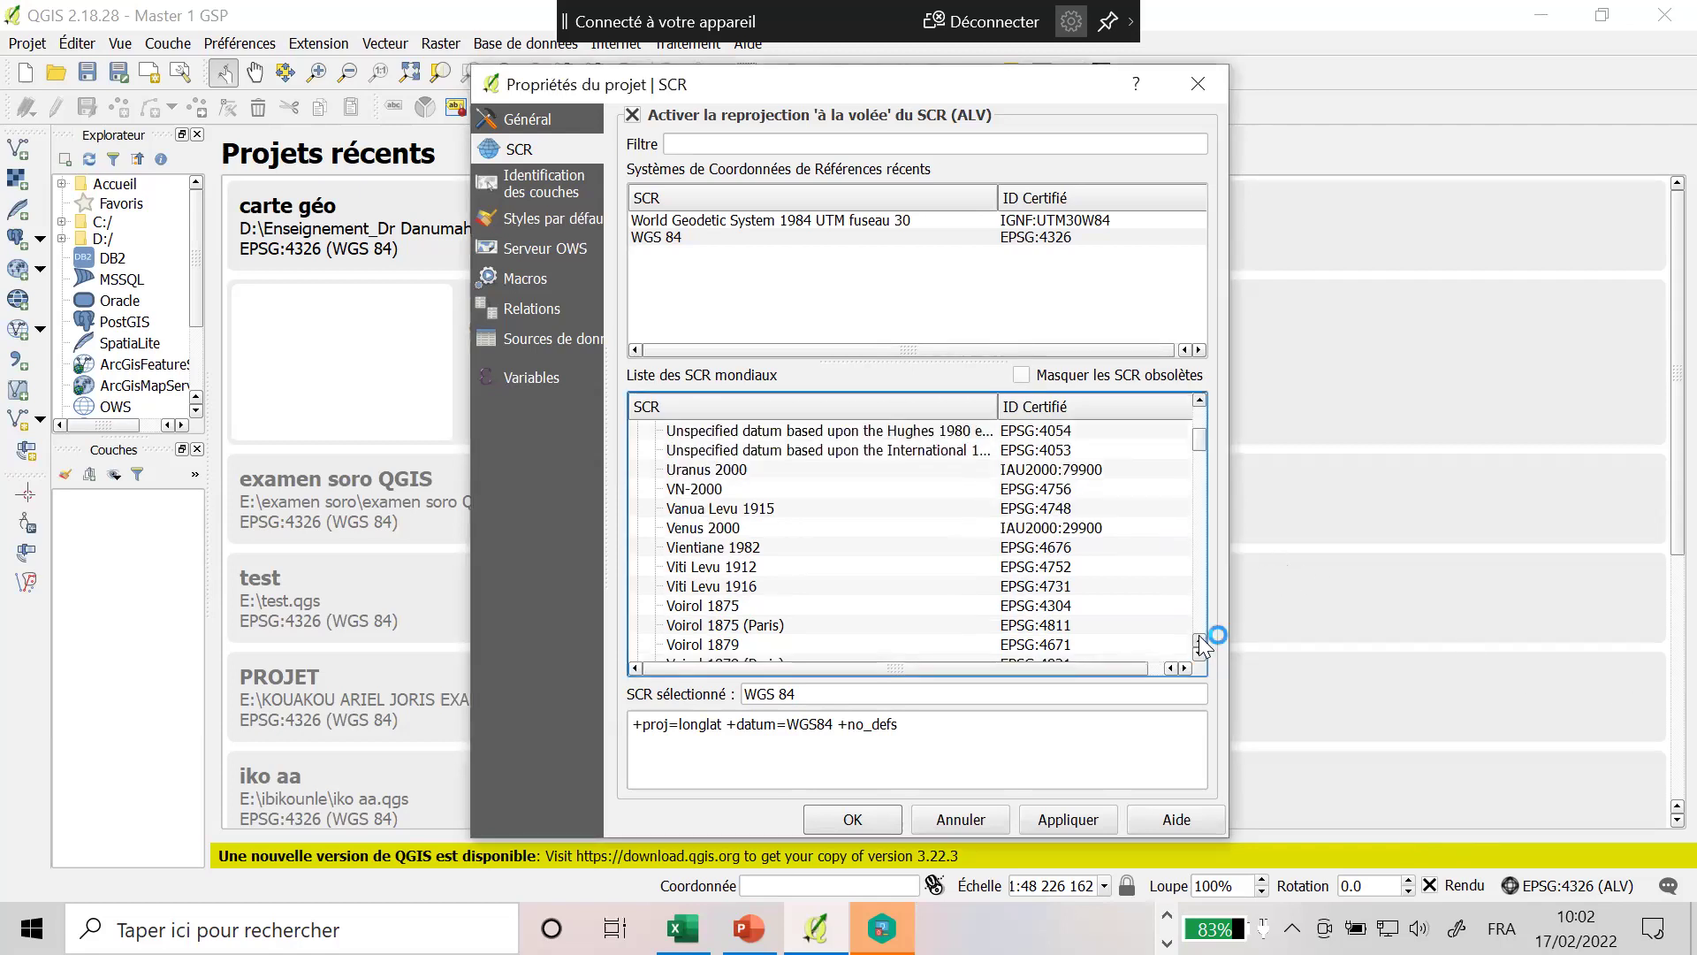
pyautogui.scroll(4, 1202, 647)
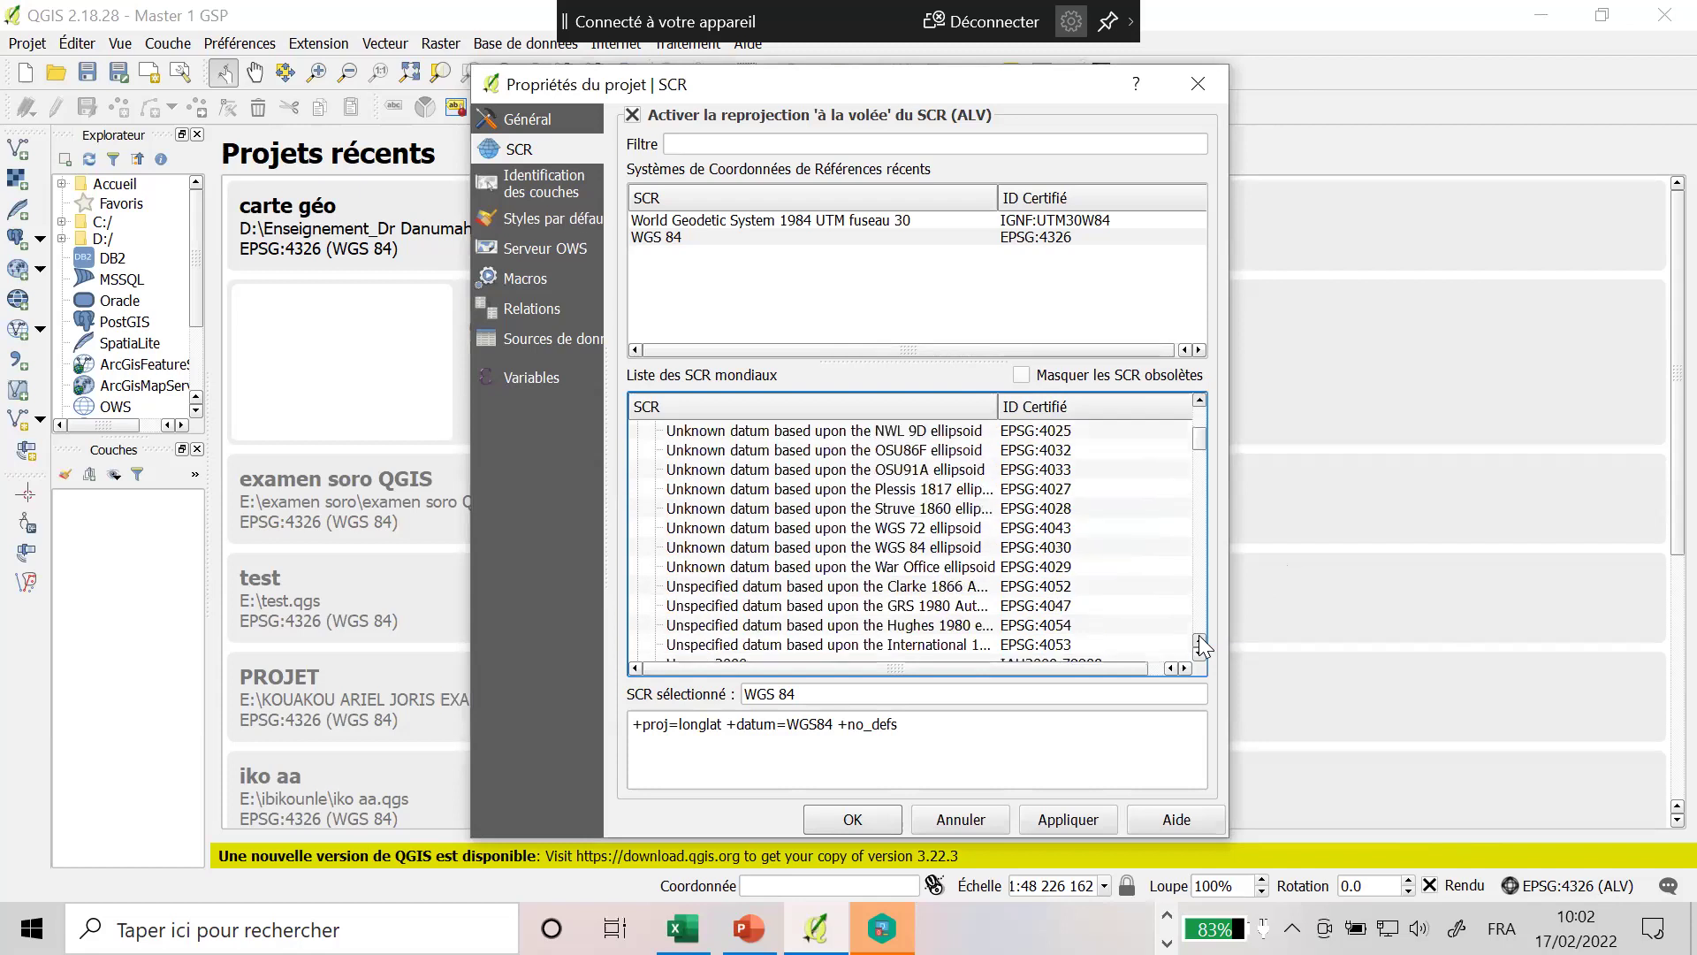
pyautogui.scroll(4, 1199, 638)
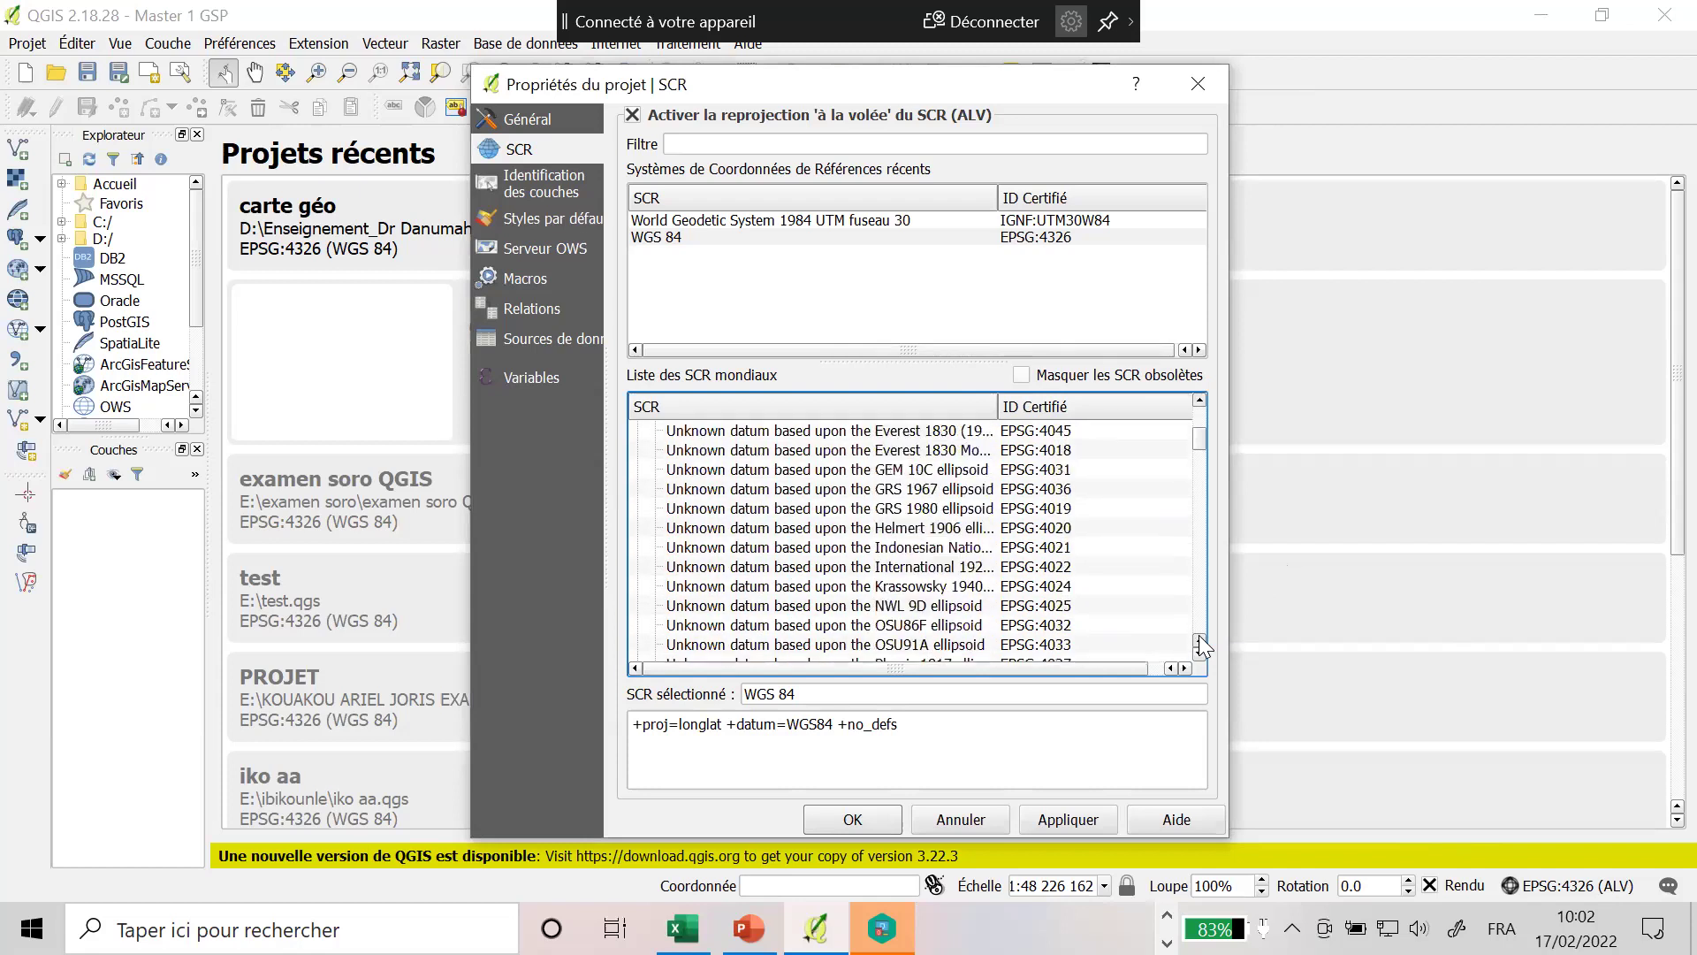
pyautogui.scroll(12, 1199, 635)
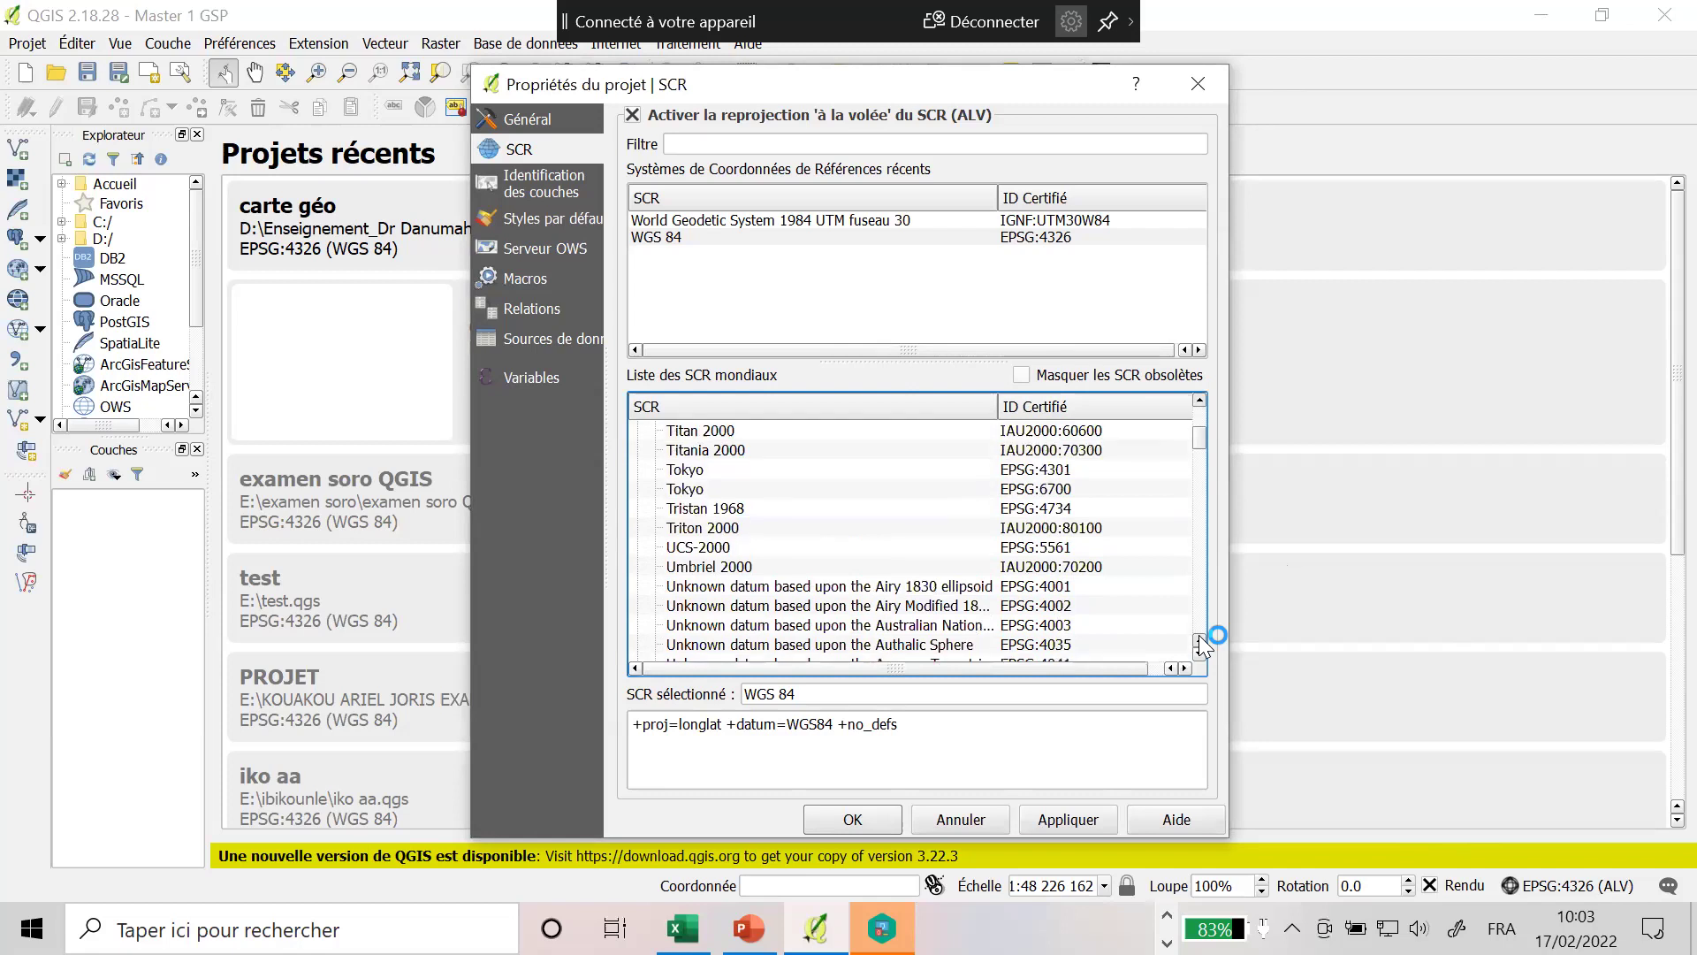
pyautogui.scroll(10, 1199, 635)
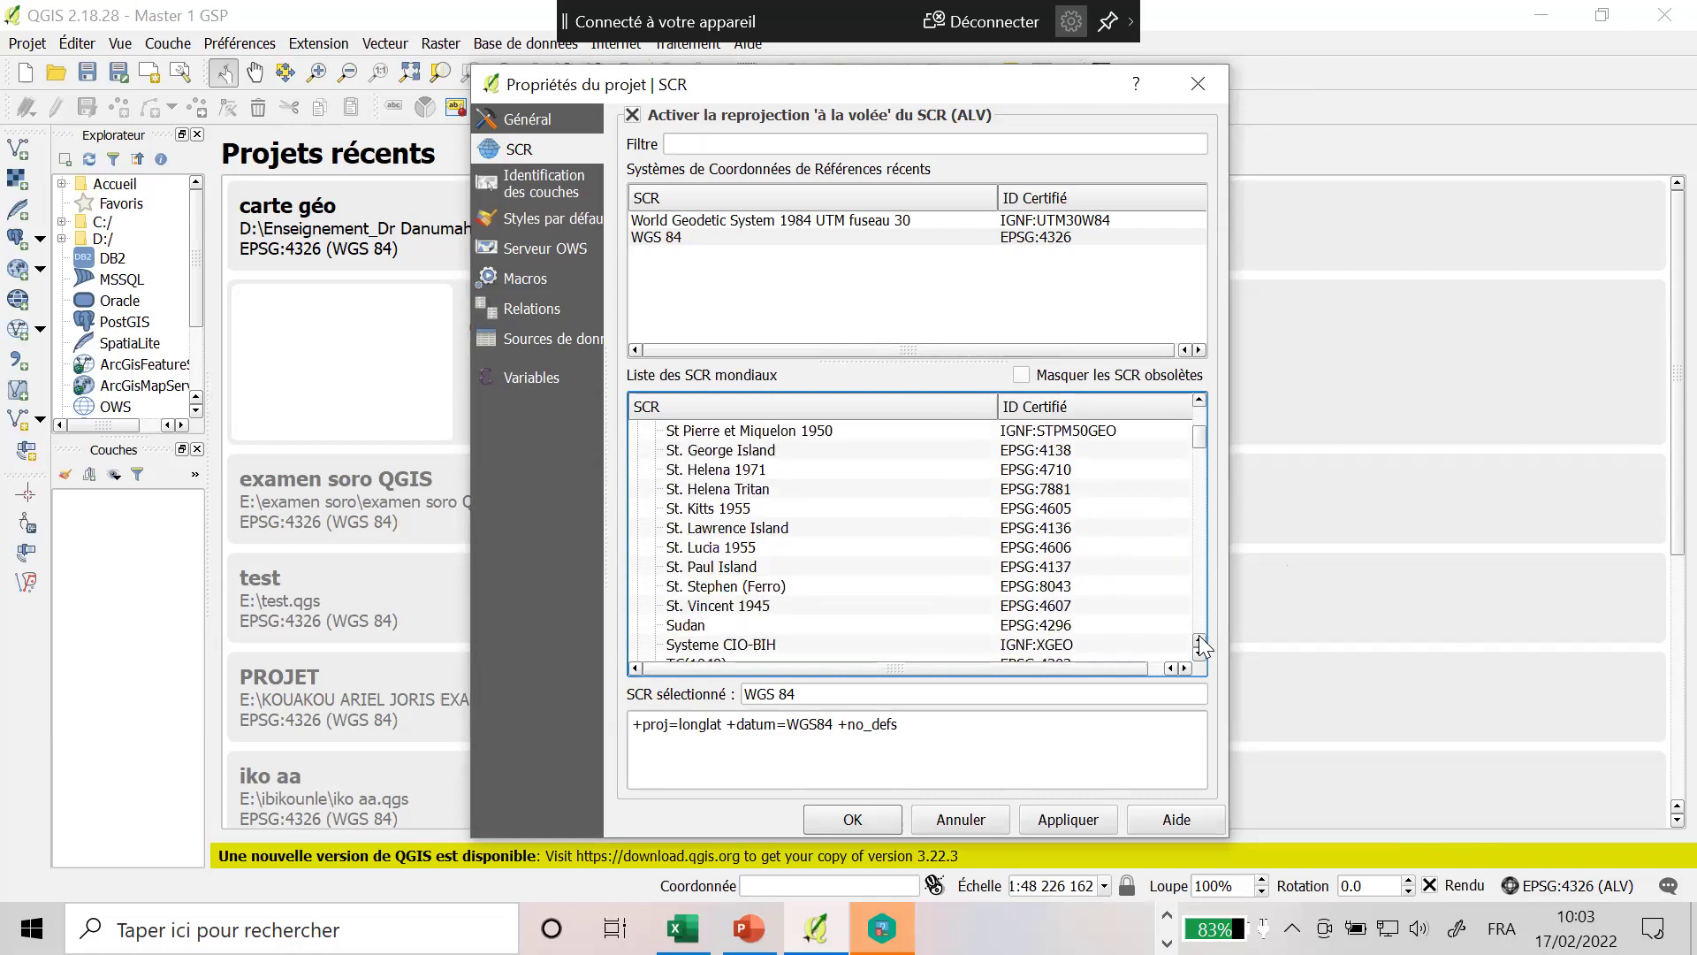
pyautogui.click(1200, 399)
pyautogui.moveTo(1200, 399); pyautogui.dragTo(1200, 398)
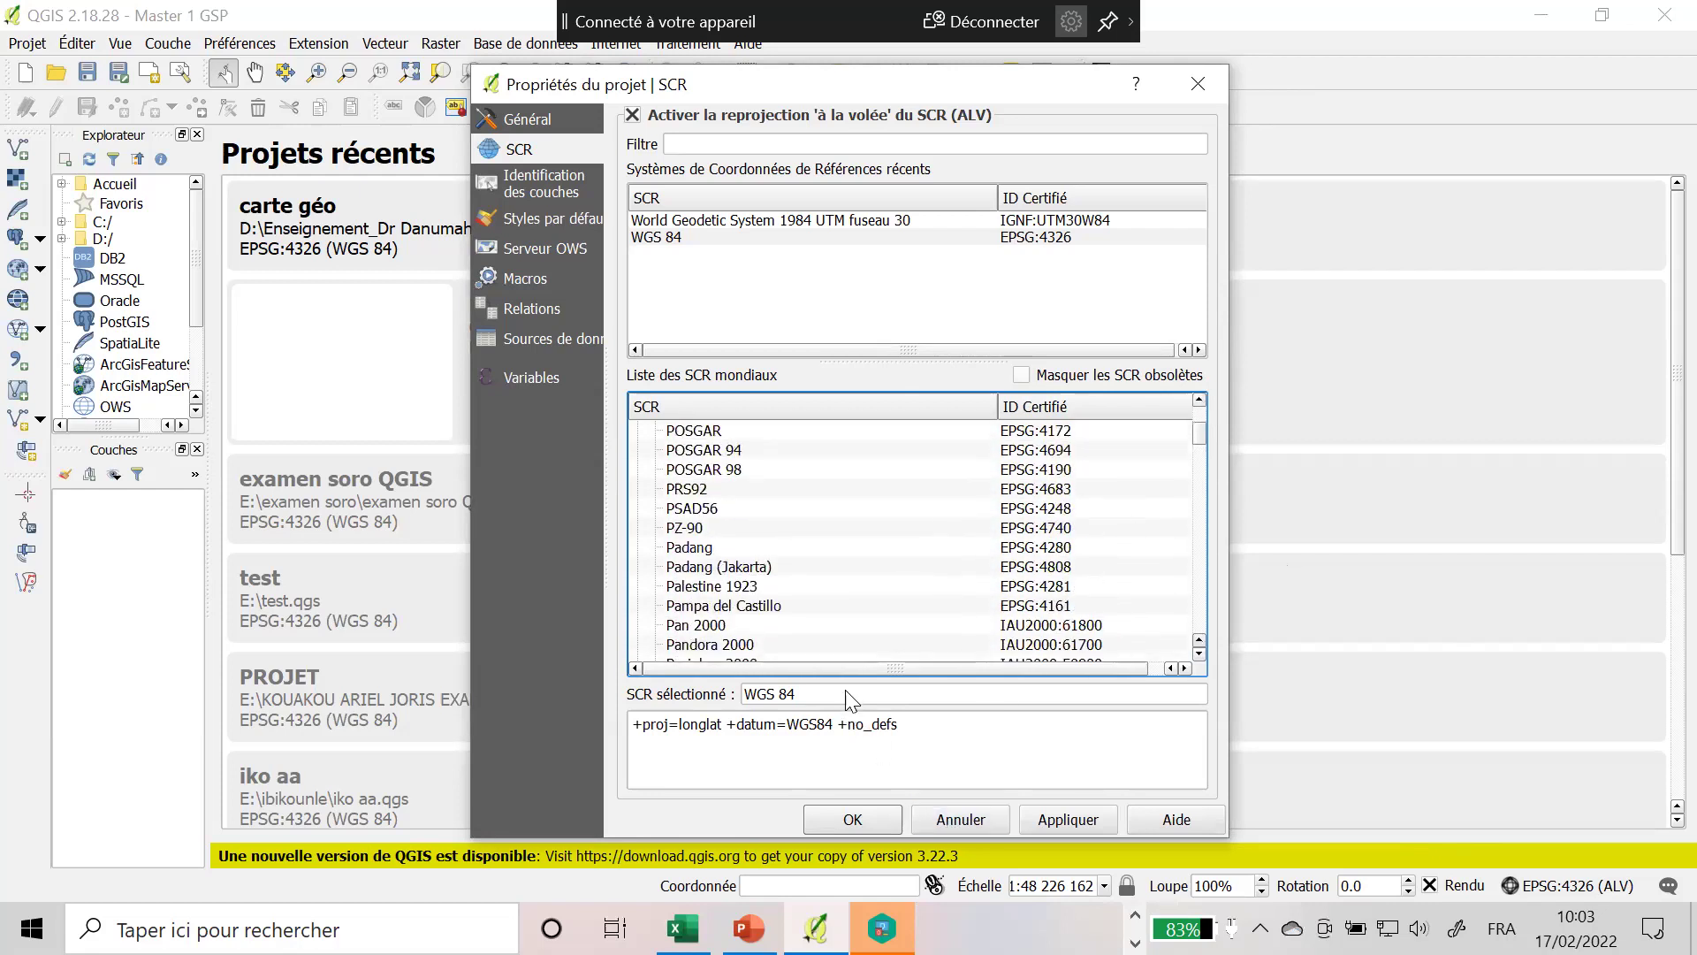
# Set the project's coordinate system to WGS 84 / UTM zone 30N (EPSG:32630) with on-the-fly reprojection enabled.
pyautogui.click(645, 115)
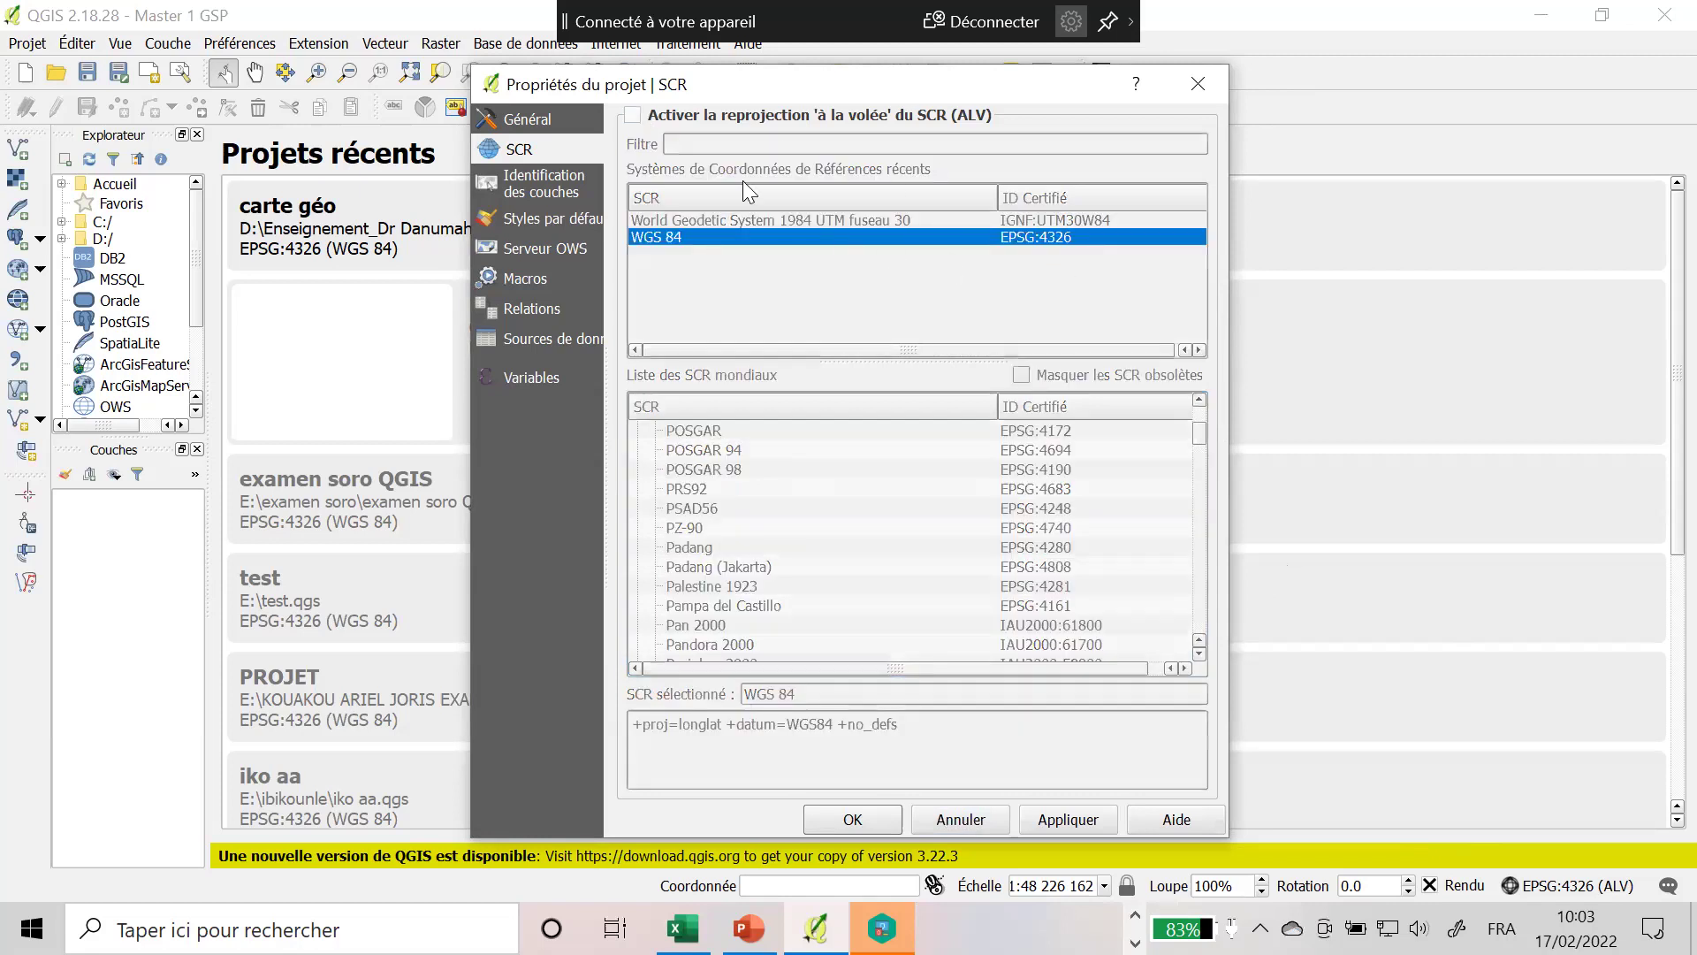
pyautogui.click(632, 114)
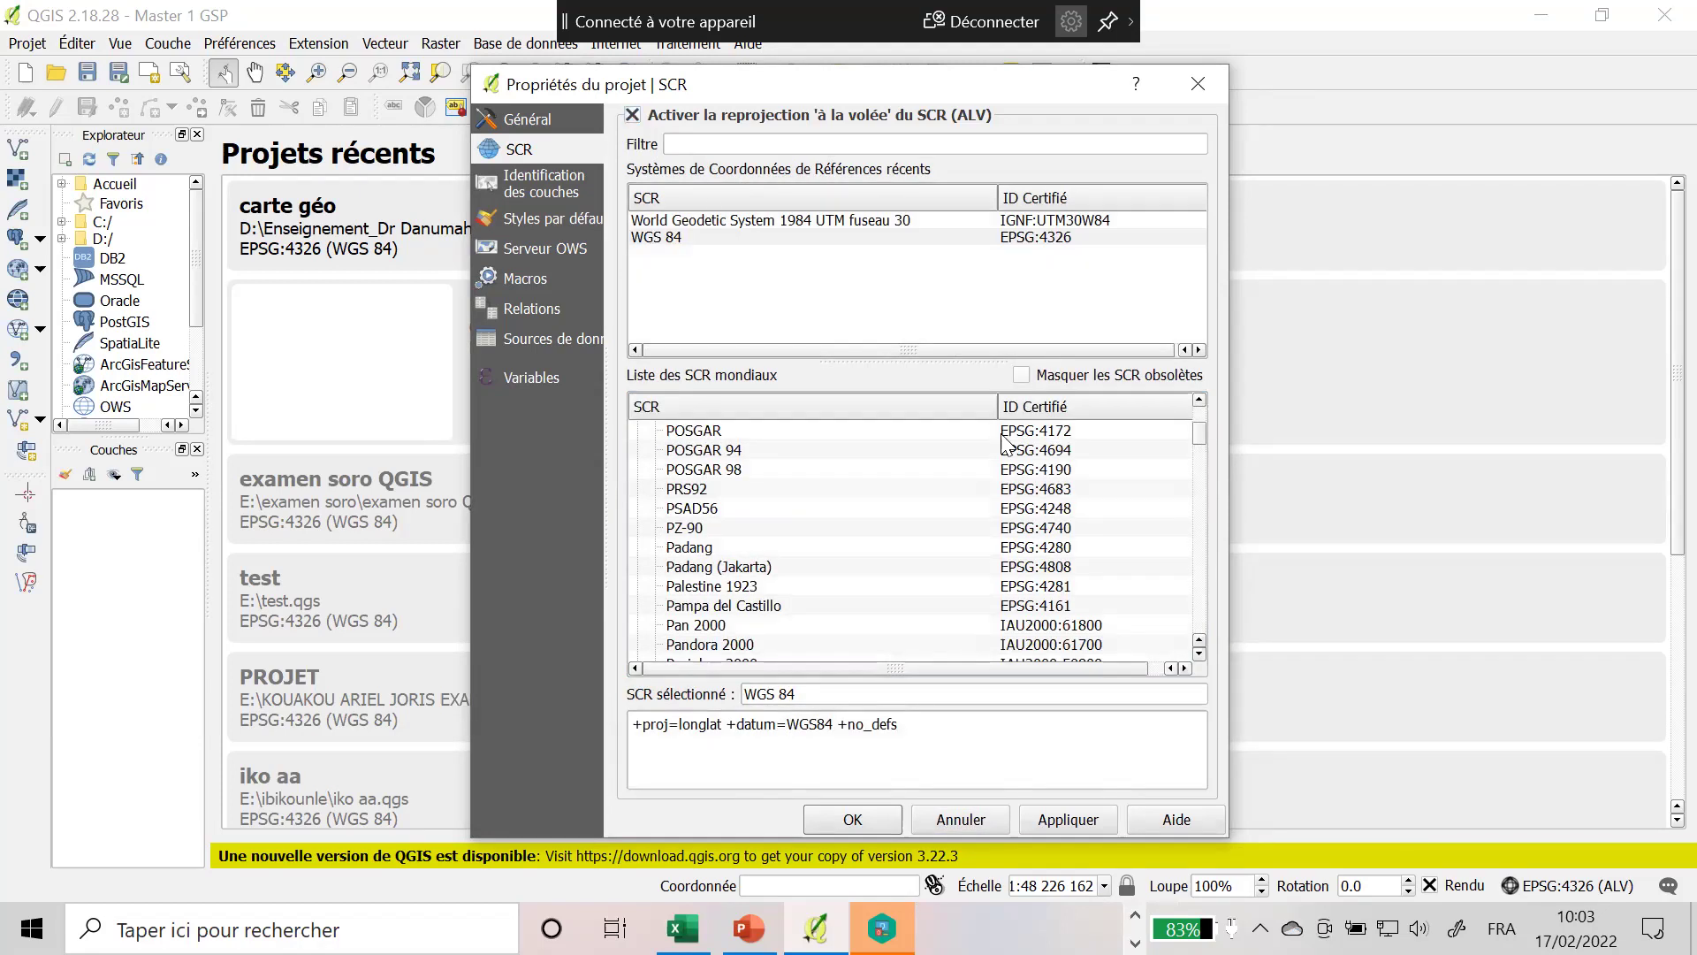
pyautogui.click(981, 697)
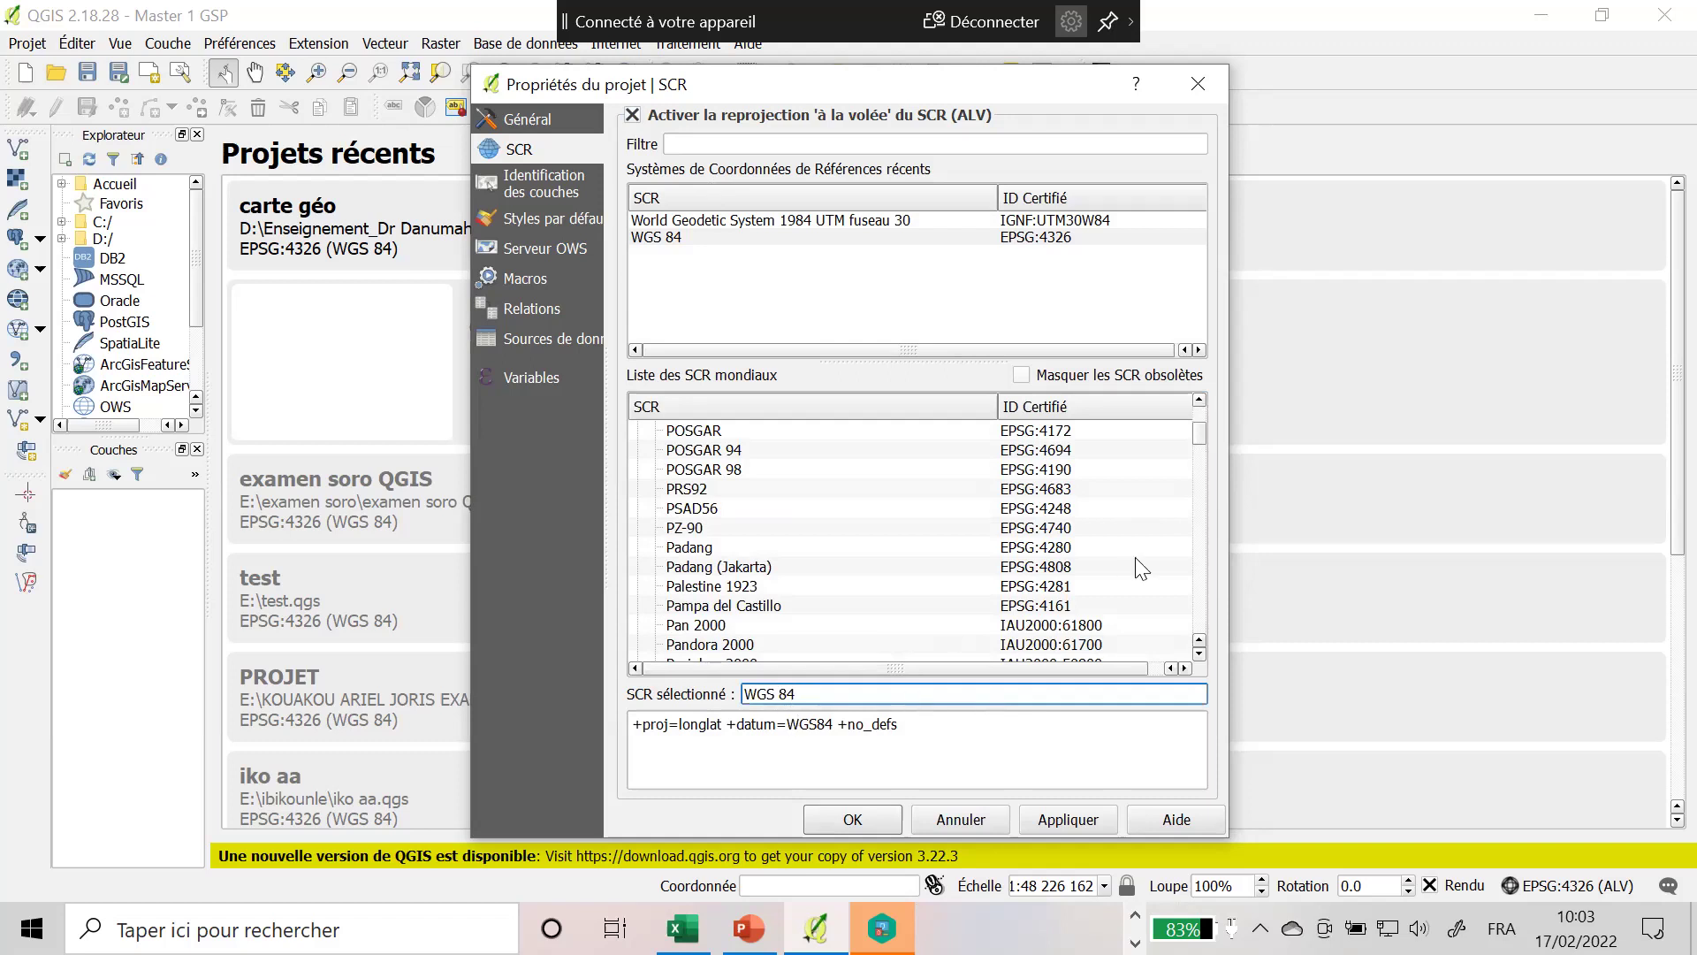
pyautogui.rightClick(1197, 442)
pyautogui.moveTo(1193, 442); pyautogui.dragTo(1195, 435)
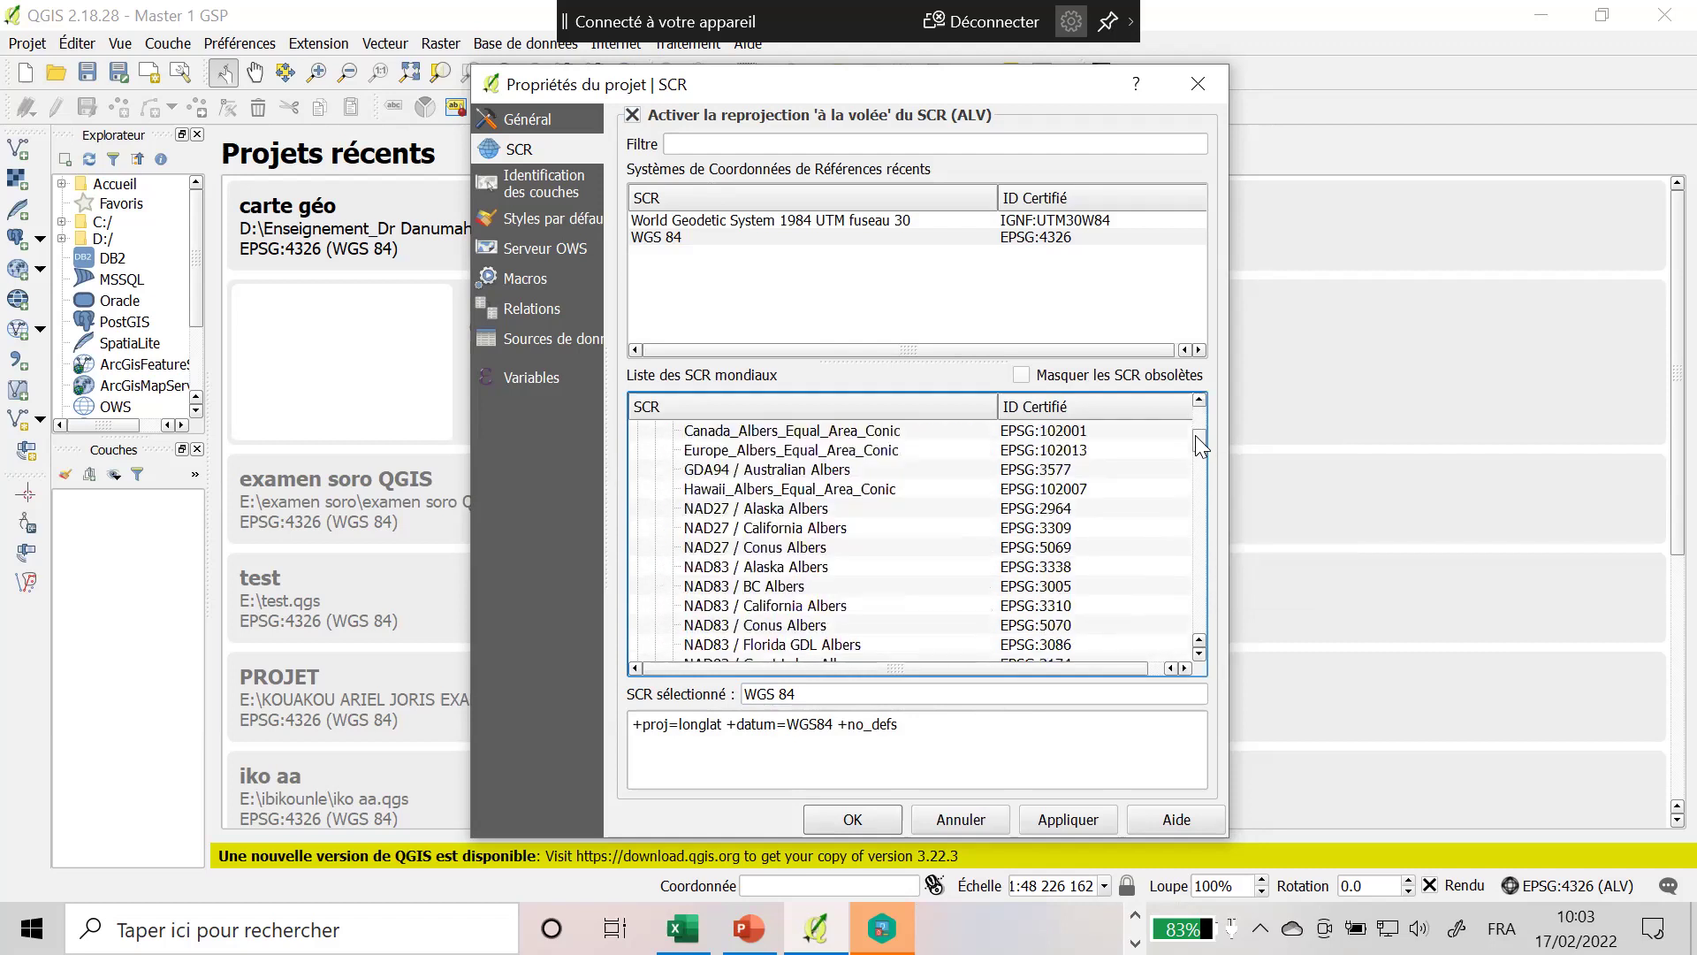
pyautogui.moveTo(1195, 435); pyautogui.dragTo(1195, 609)
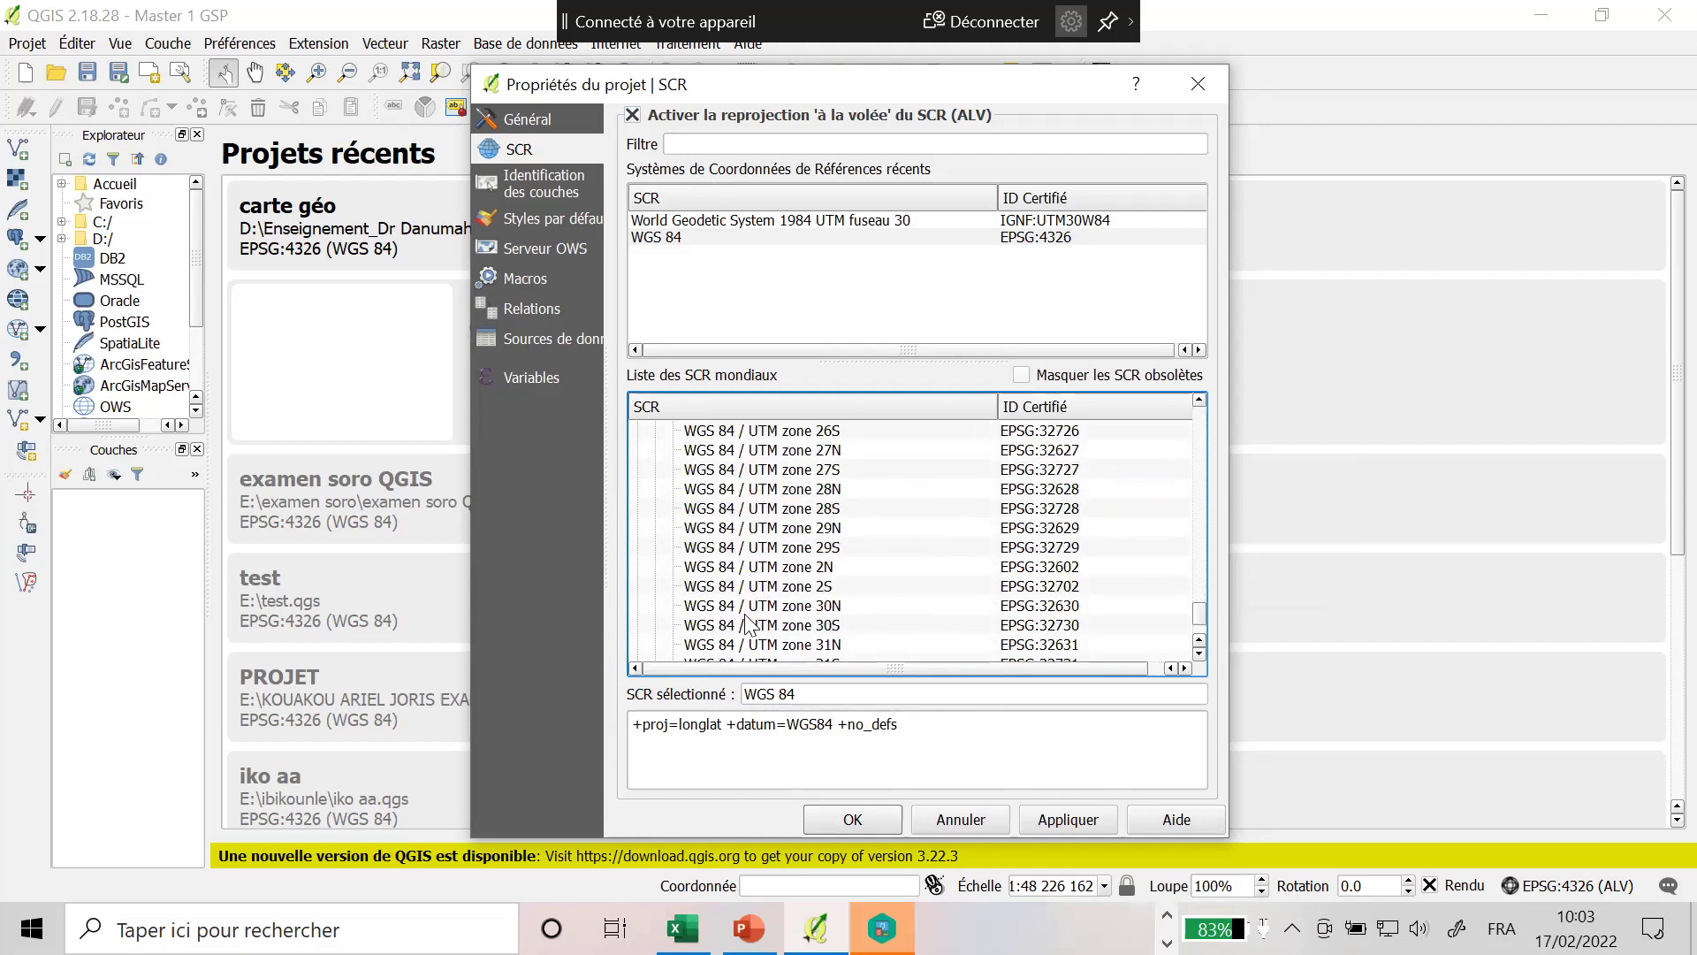
pyautogui.click(773, 605)
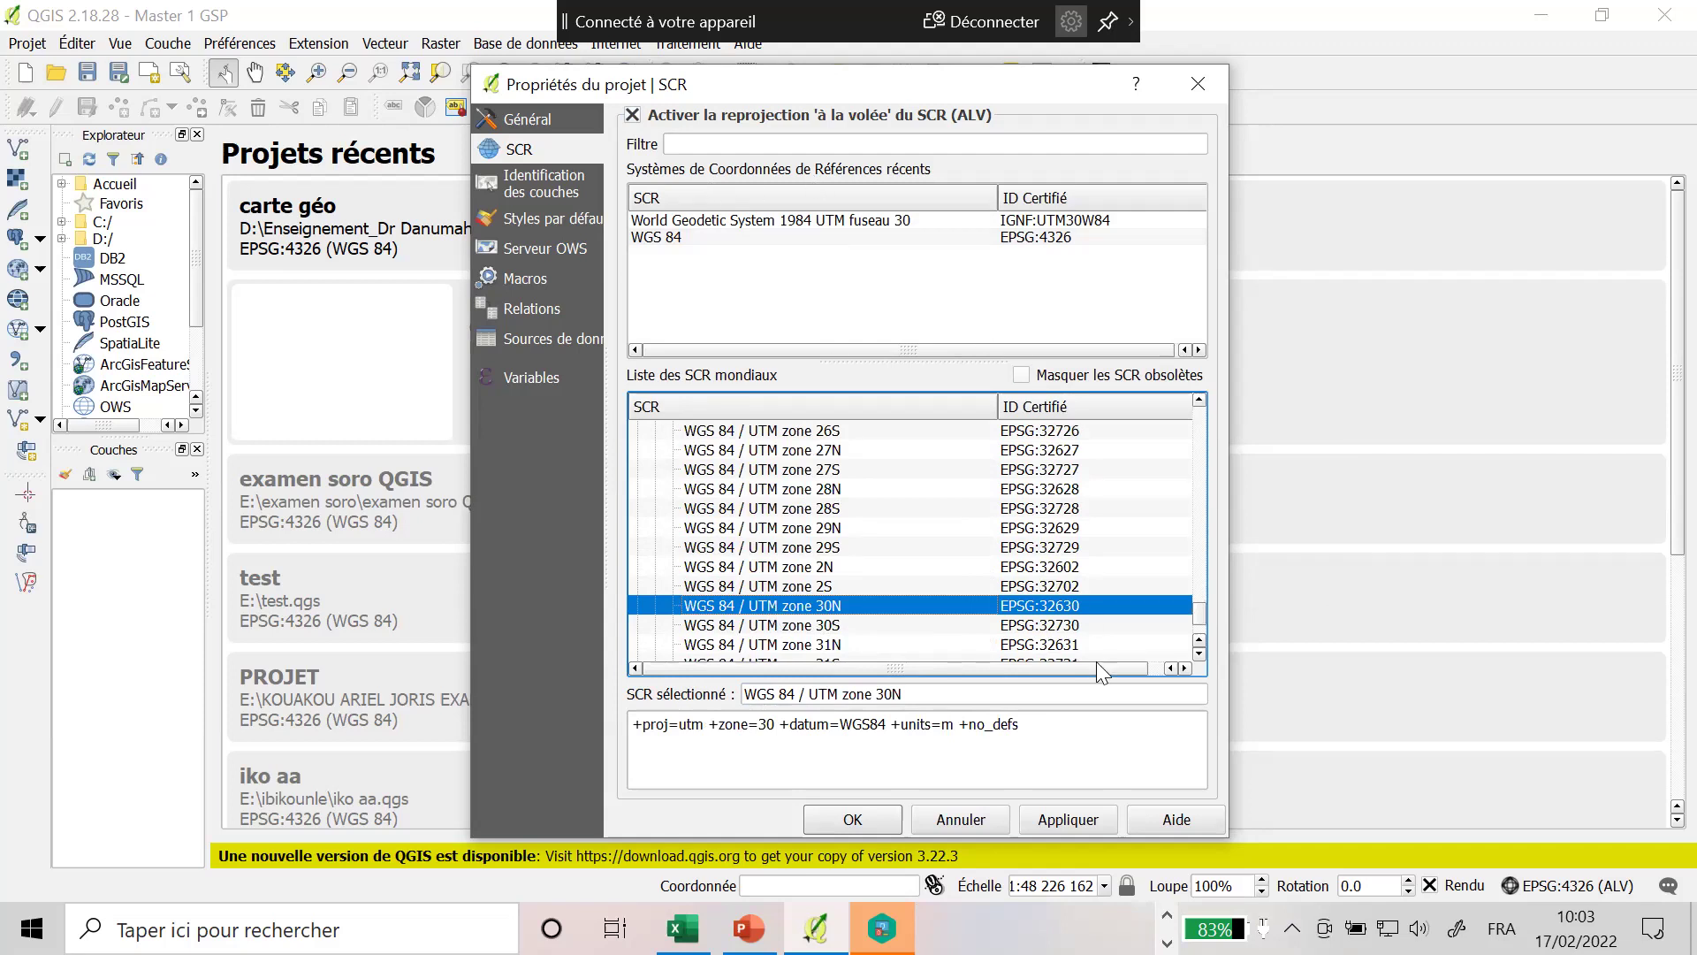
pyautogui.click(1050, 822)
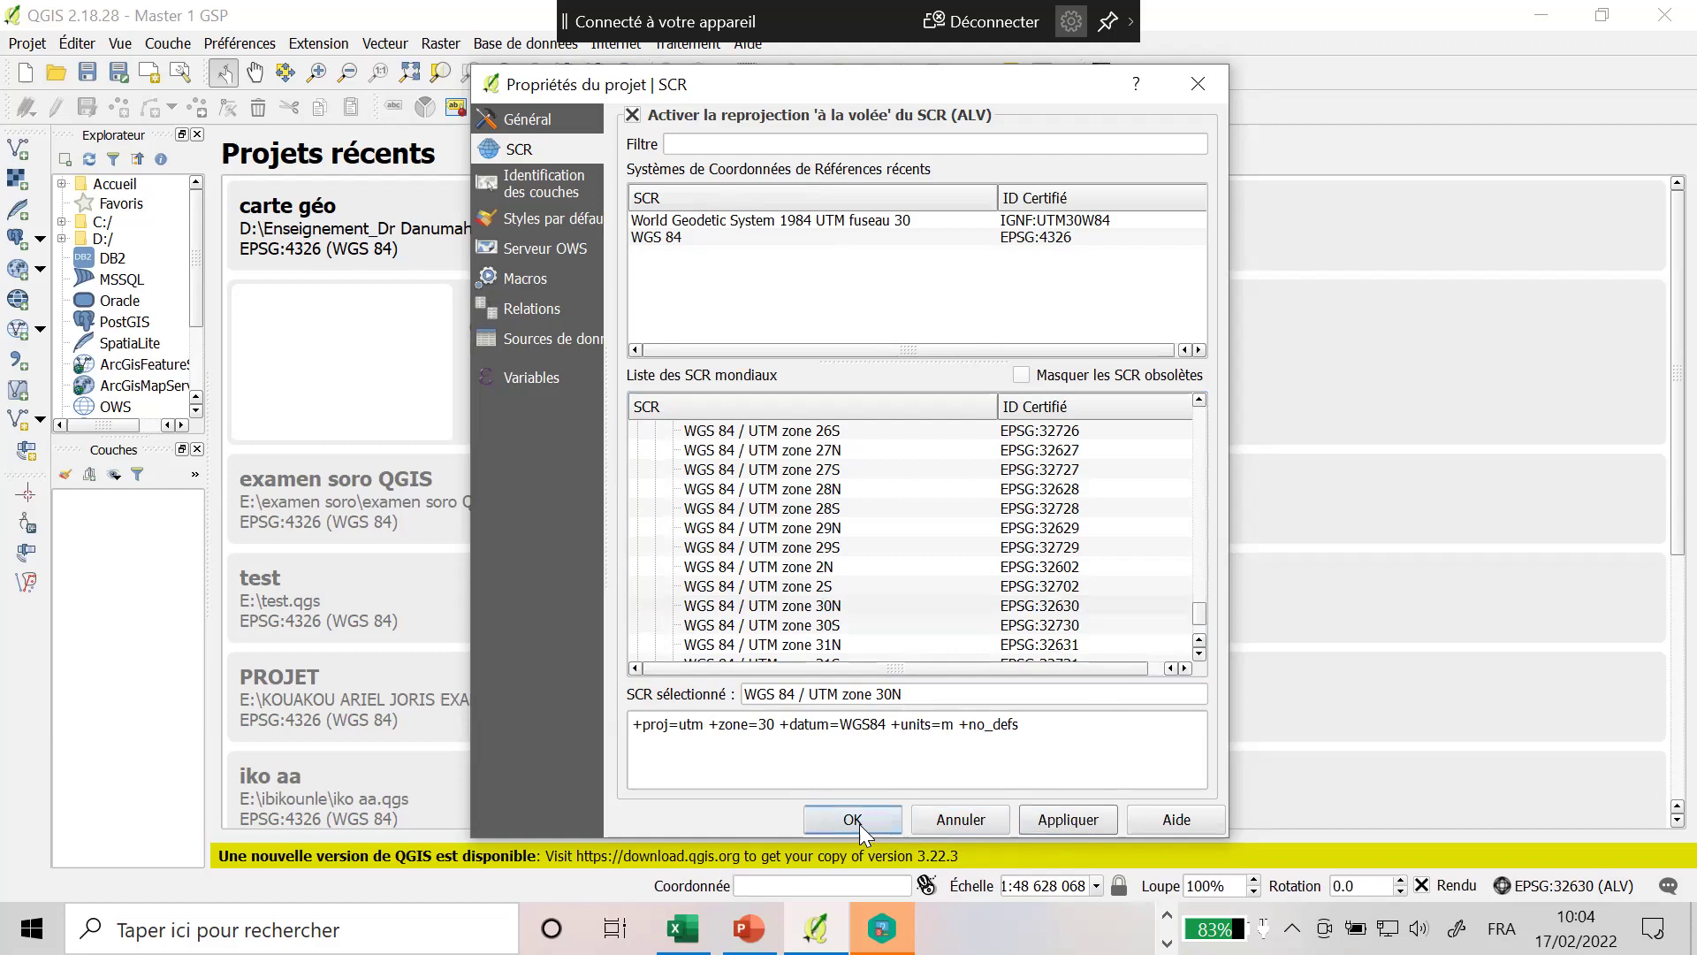
pyautogui.click(797, 607)
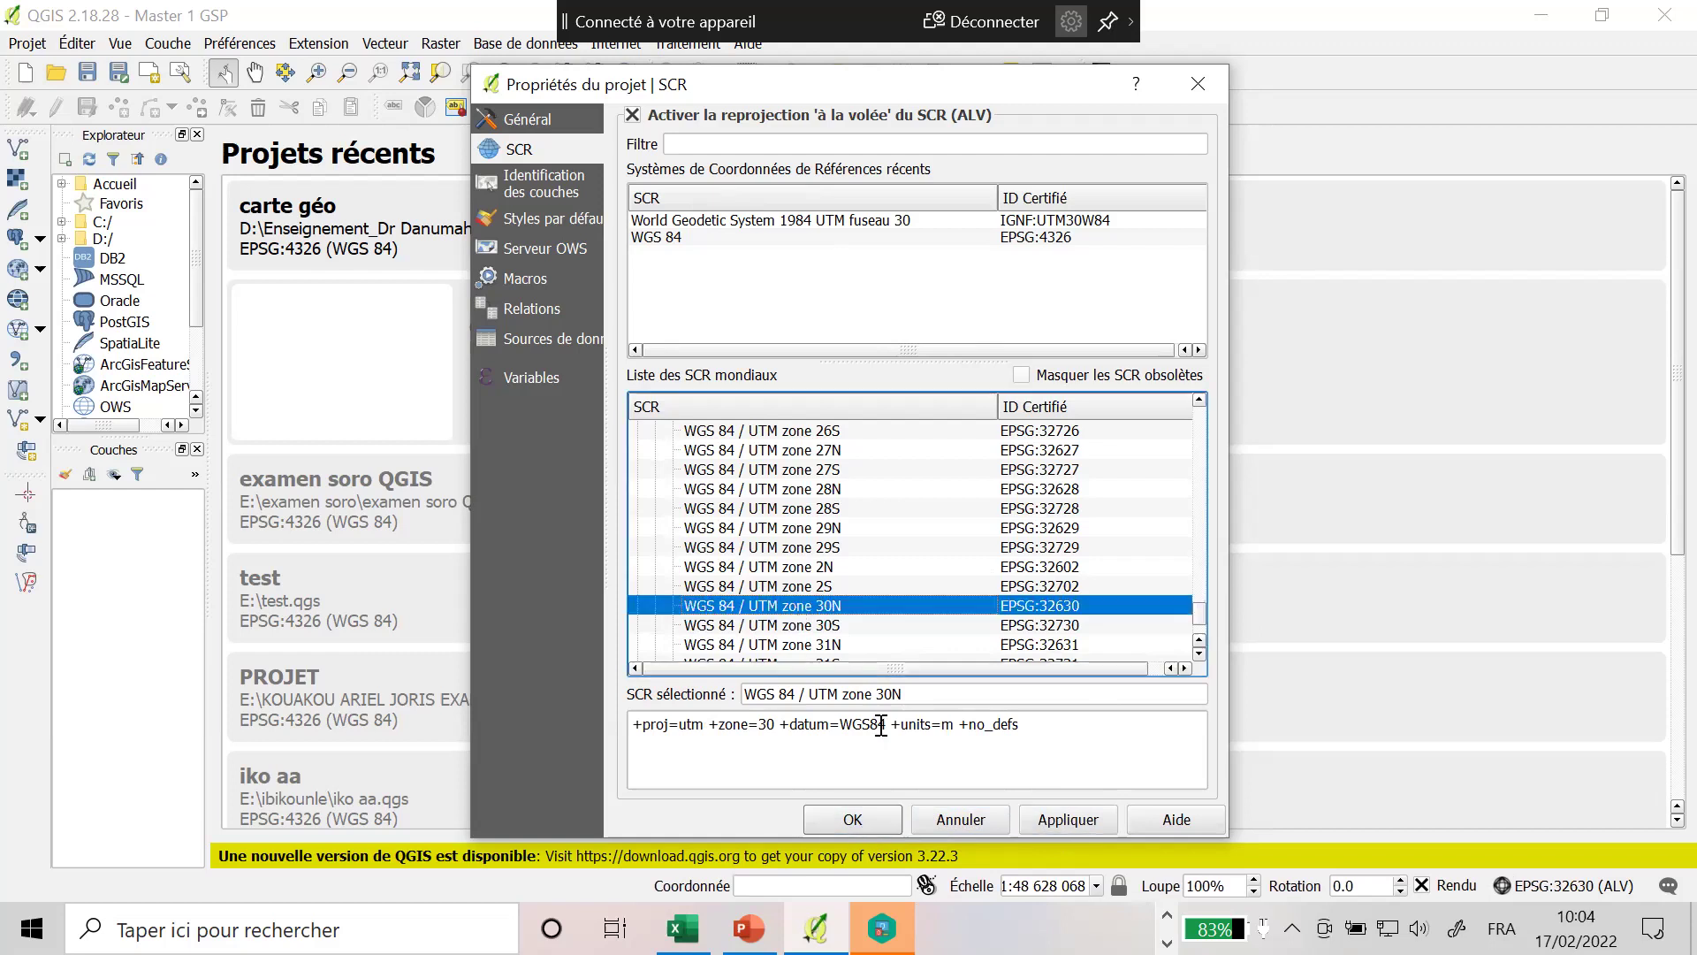
pyautogui.click(854, 820)
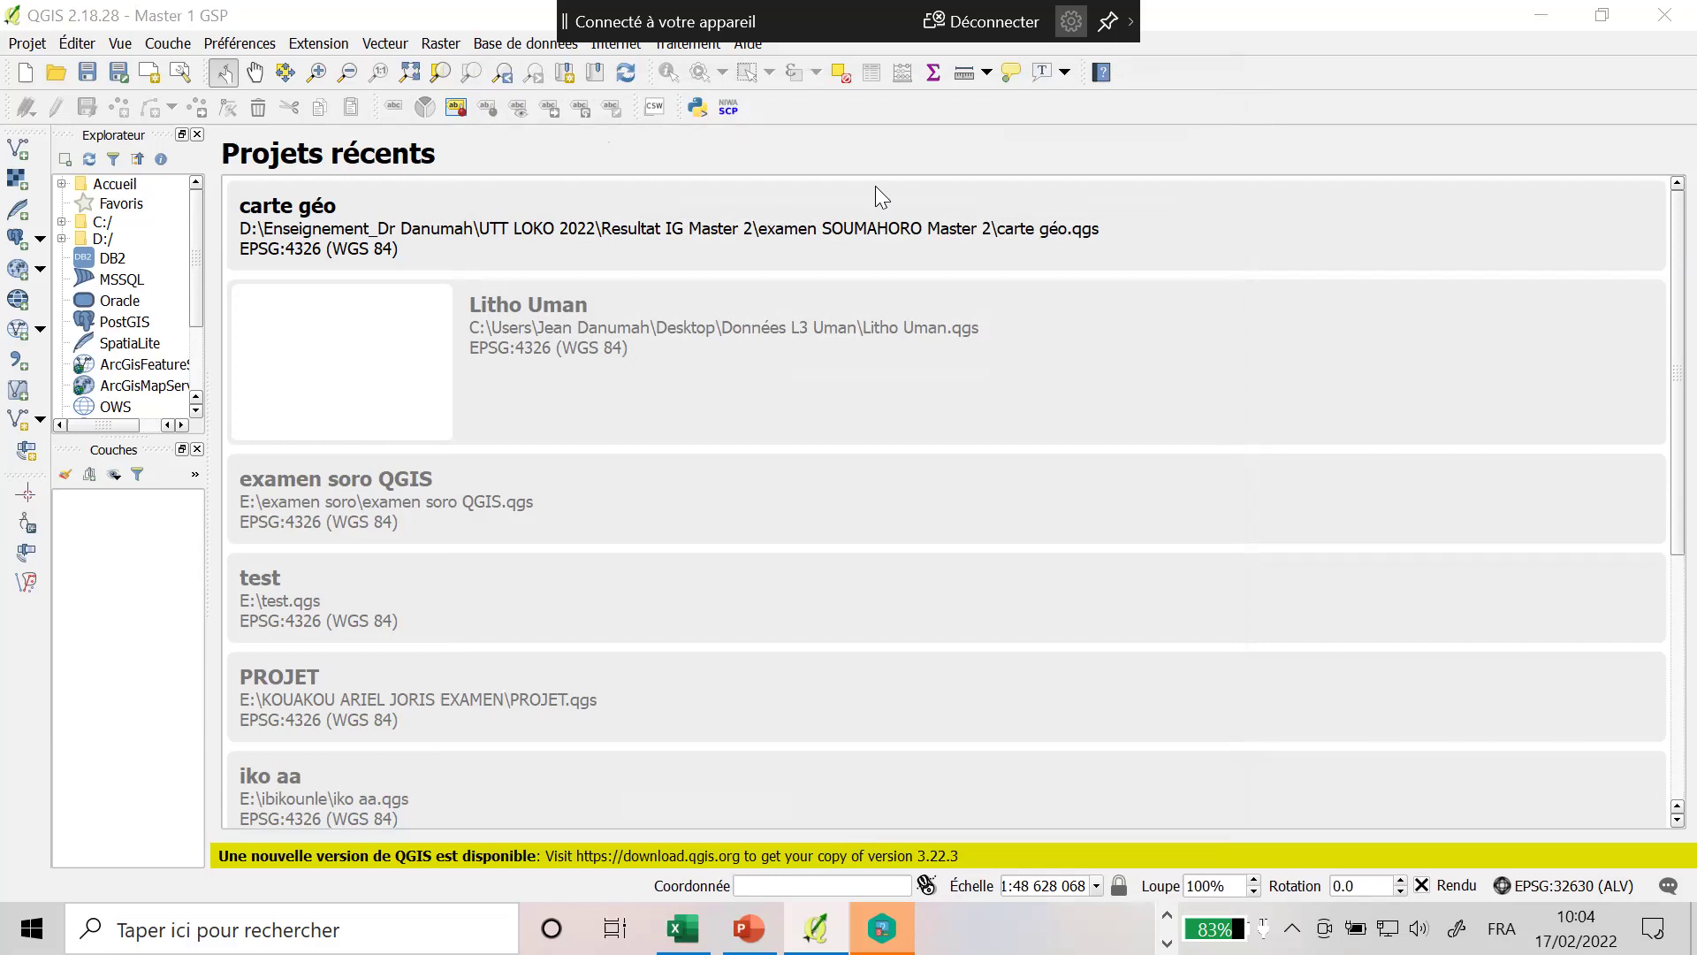
# Open the GPS tools and show the options for loading a GPX file.
pyautogui.click(1273, 18)
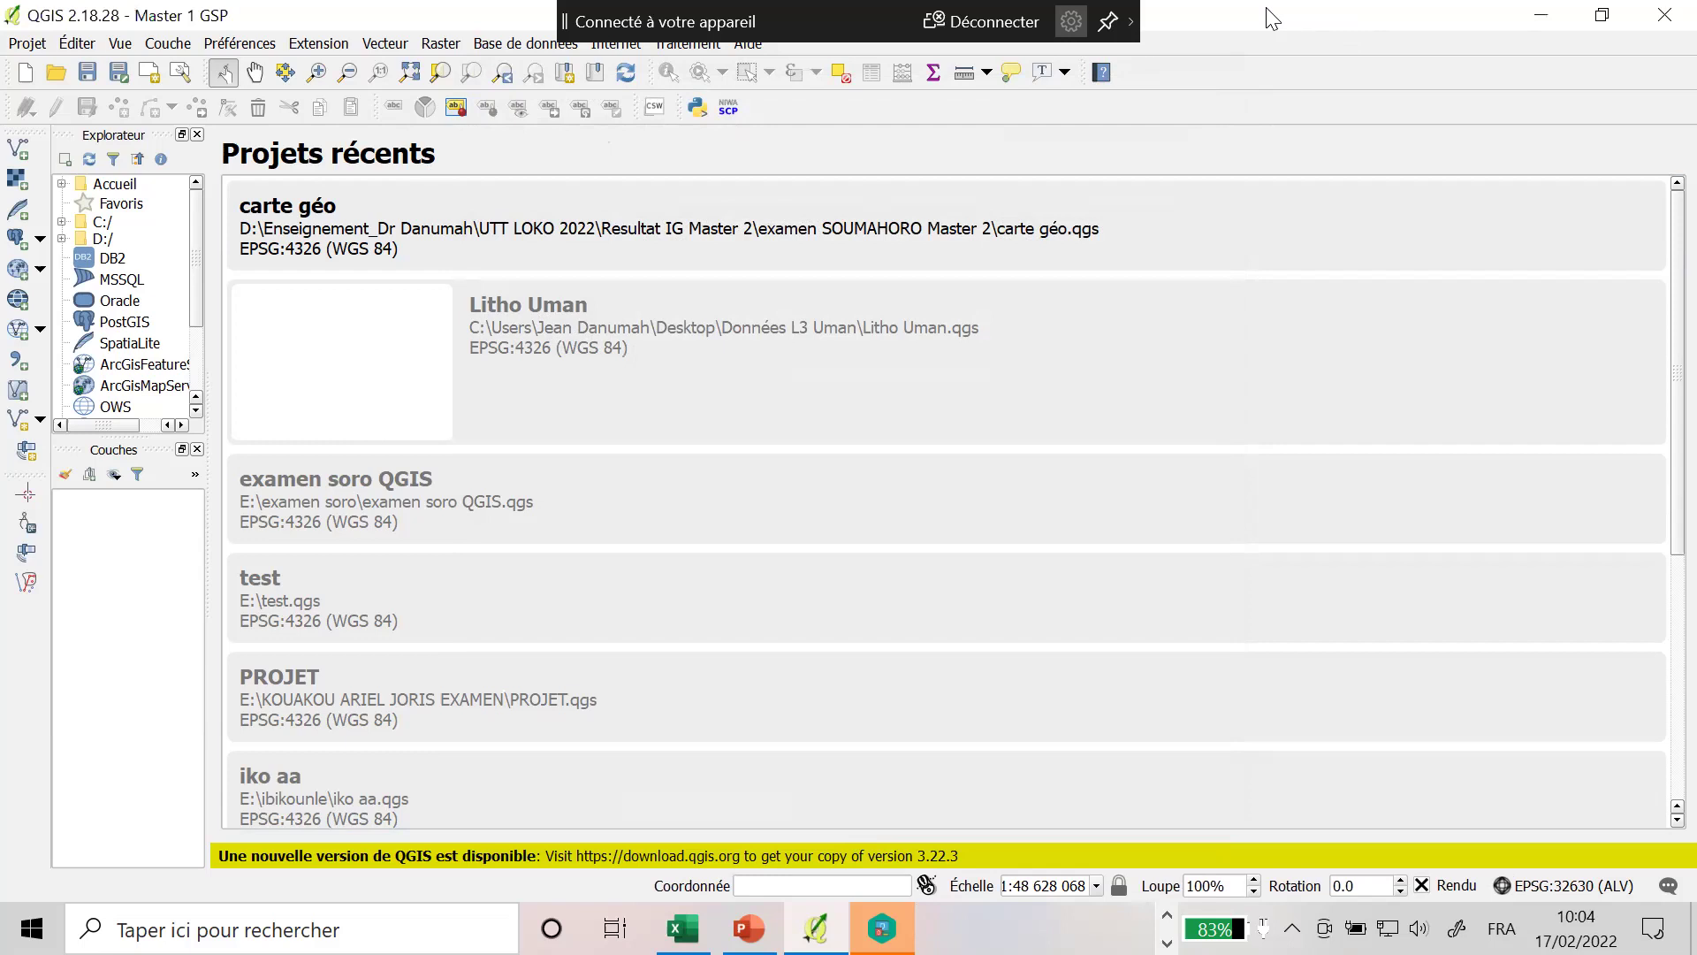
pyautogui.click(386, 46)
pyautogui.moveTo(495, 87)
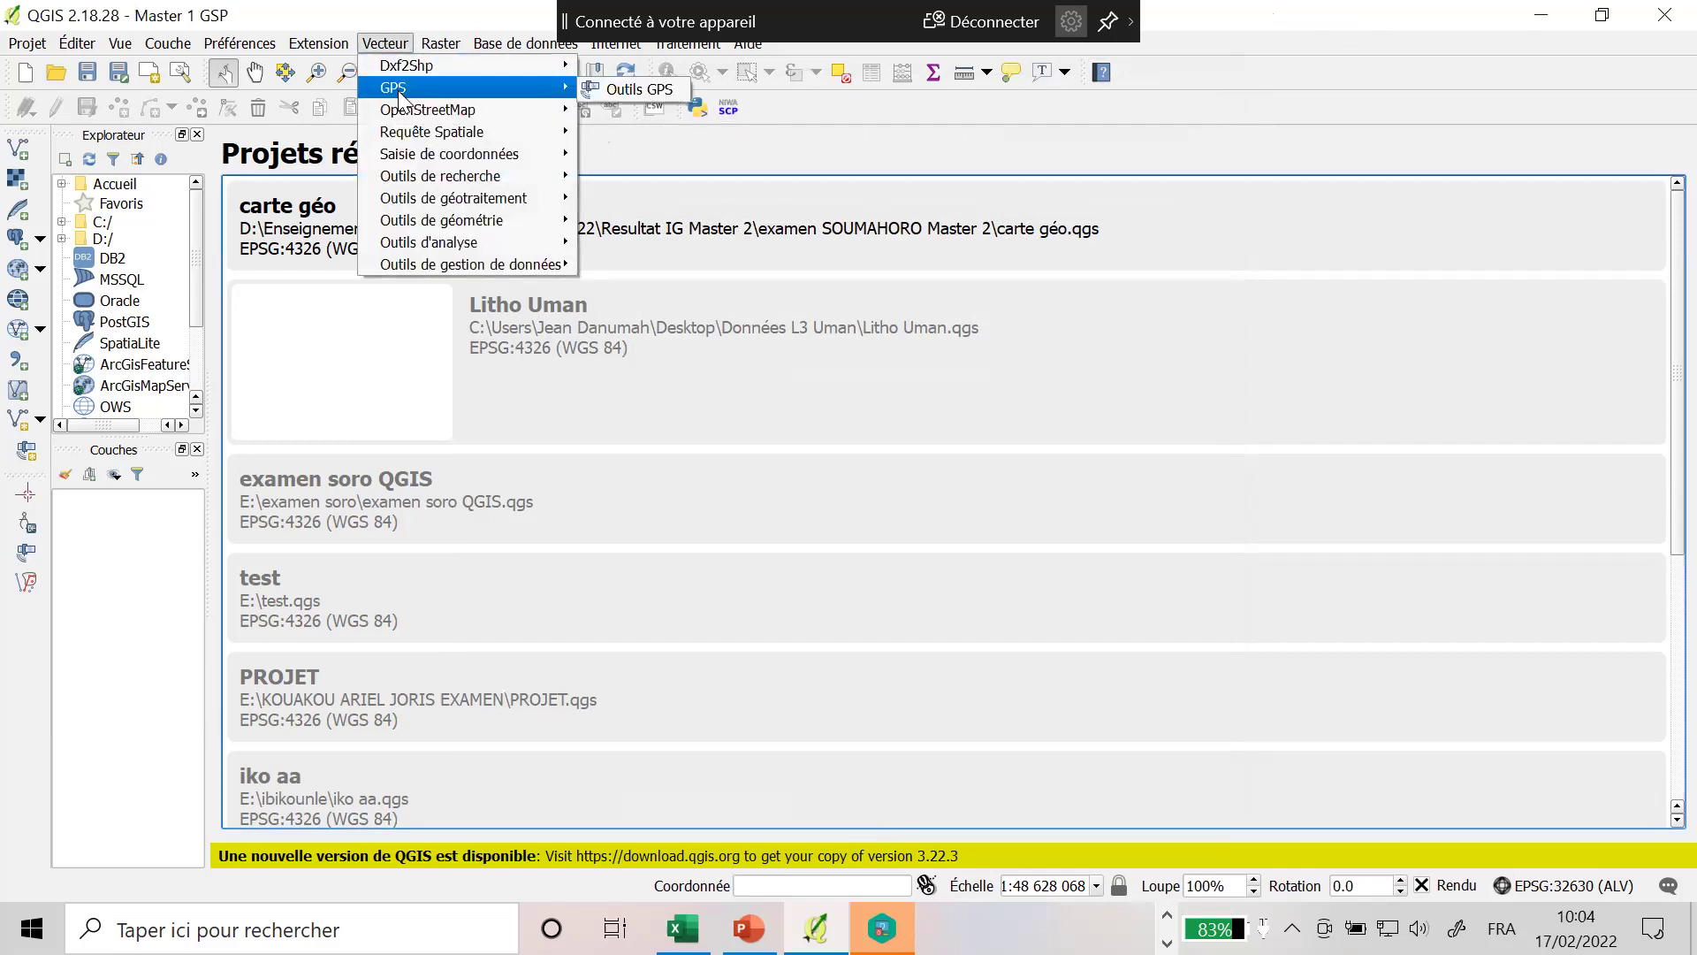
pyautogui.click(633, 92)
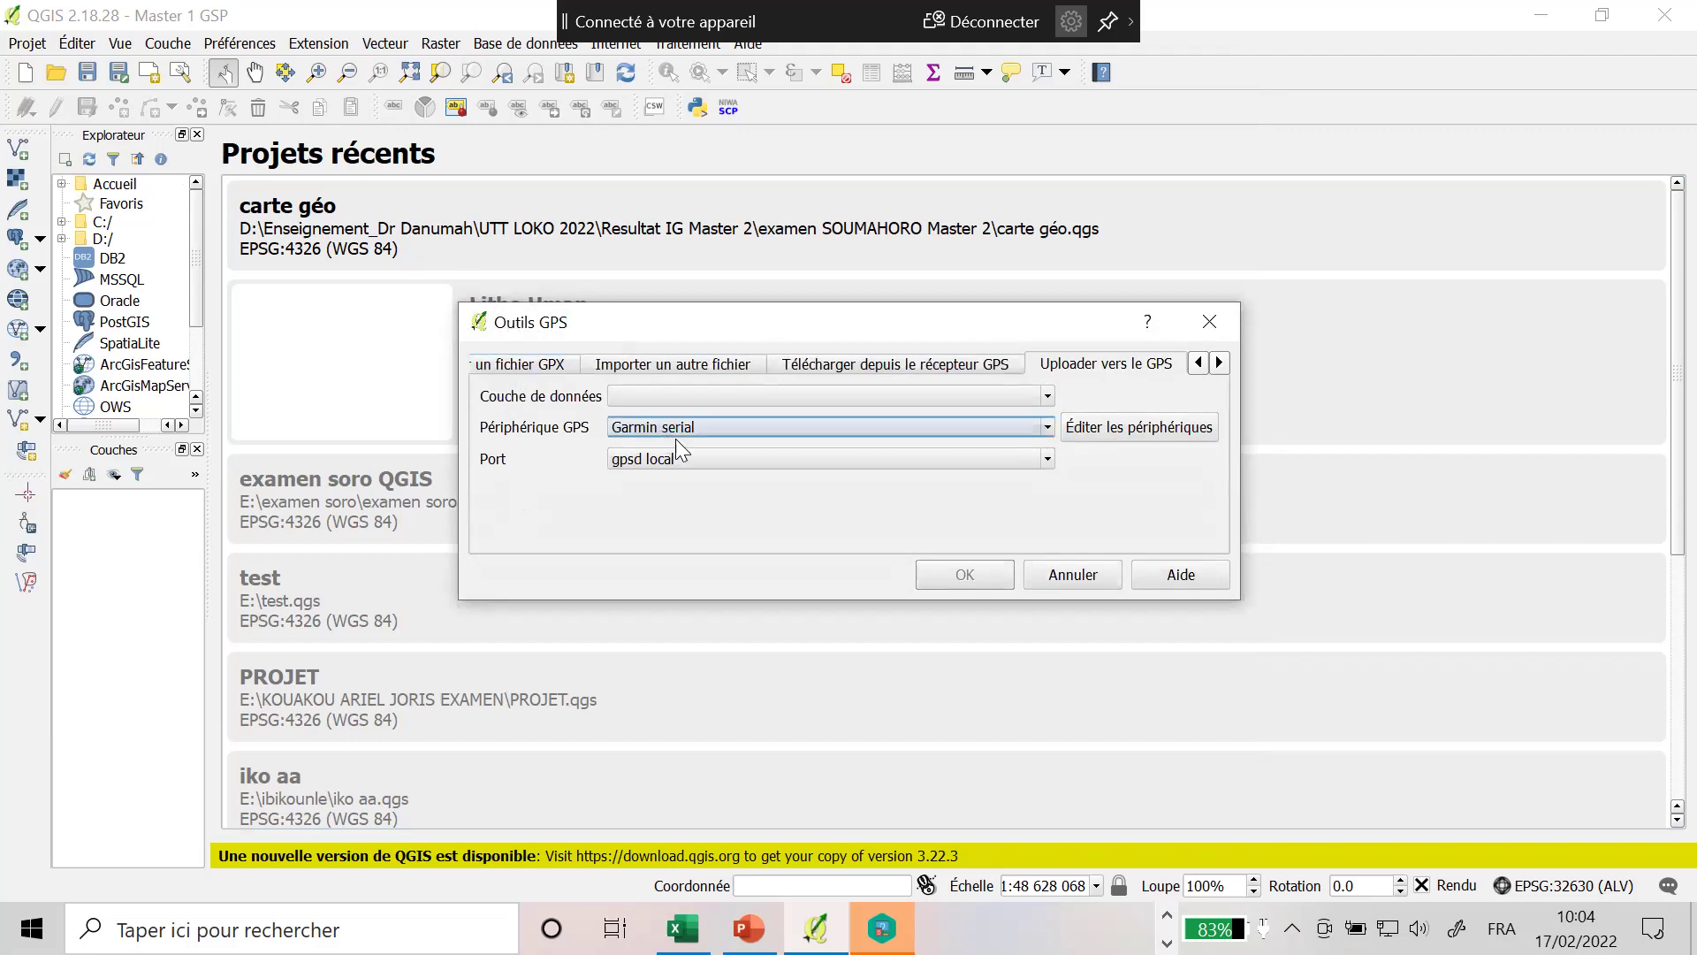
pyautogui.click(510, 365)
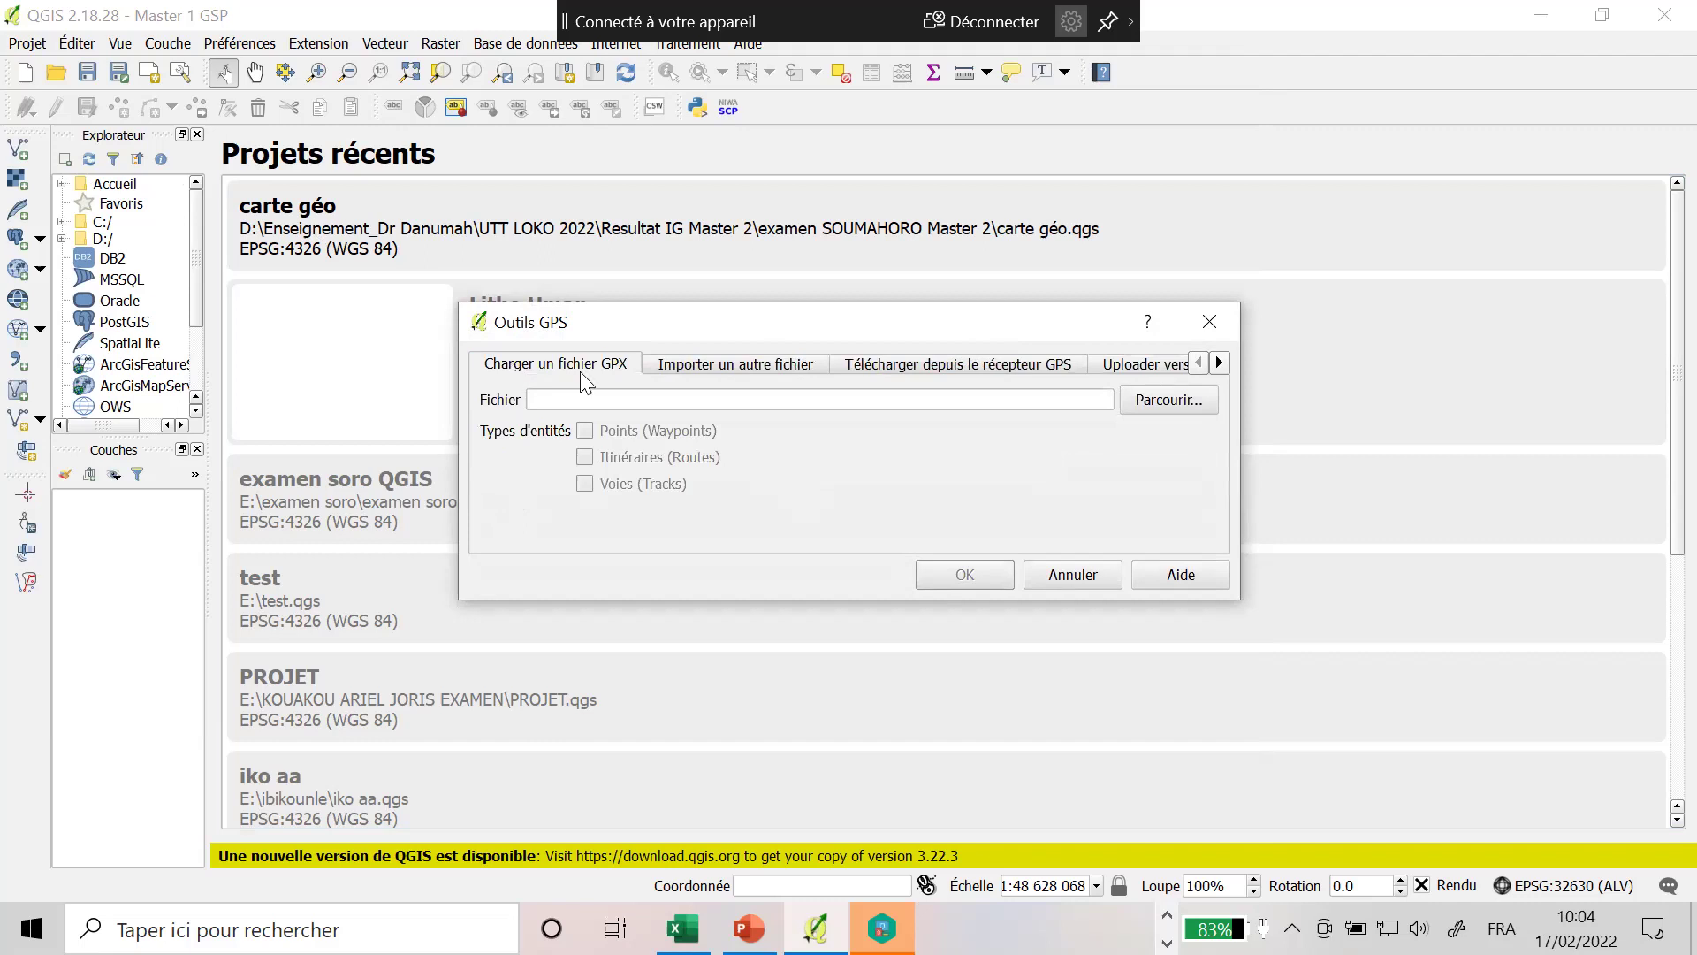
# Browse the GPX files in the USB drive's Garmin folder from the file selection dialog, without loading one.
pyautogui.click(1187, 403)
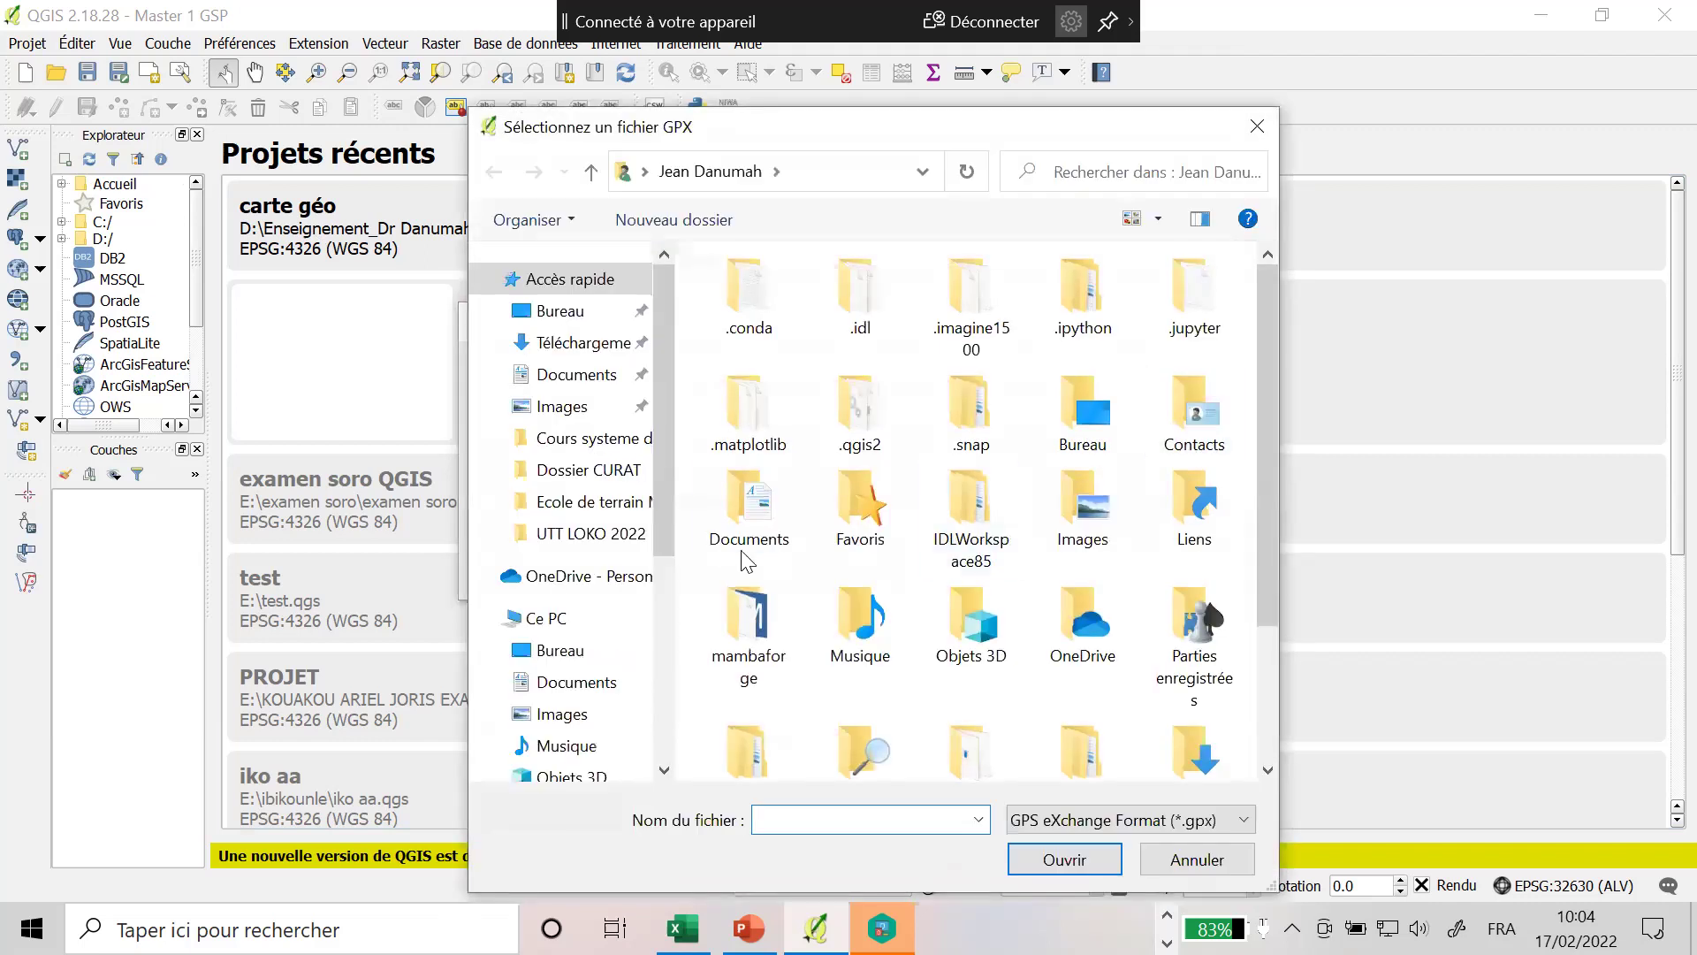
pyautogui.scroll(-2, 648, 617)
pyautogui.scroll(-4, 652, 619)
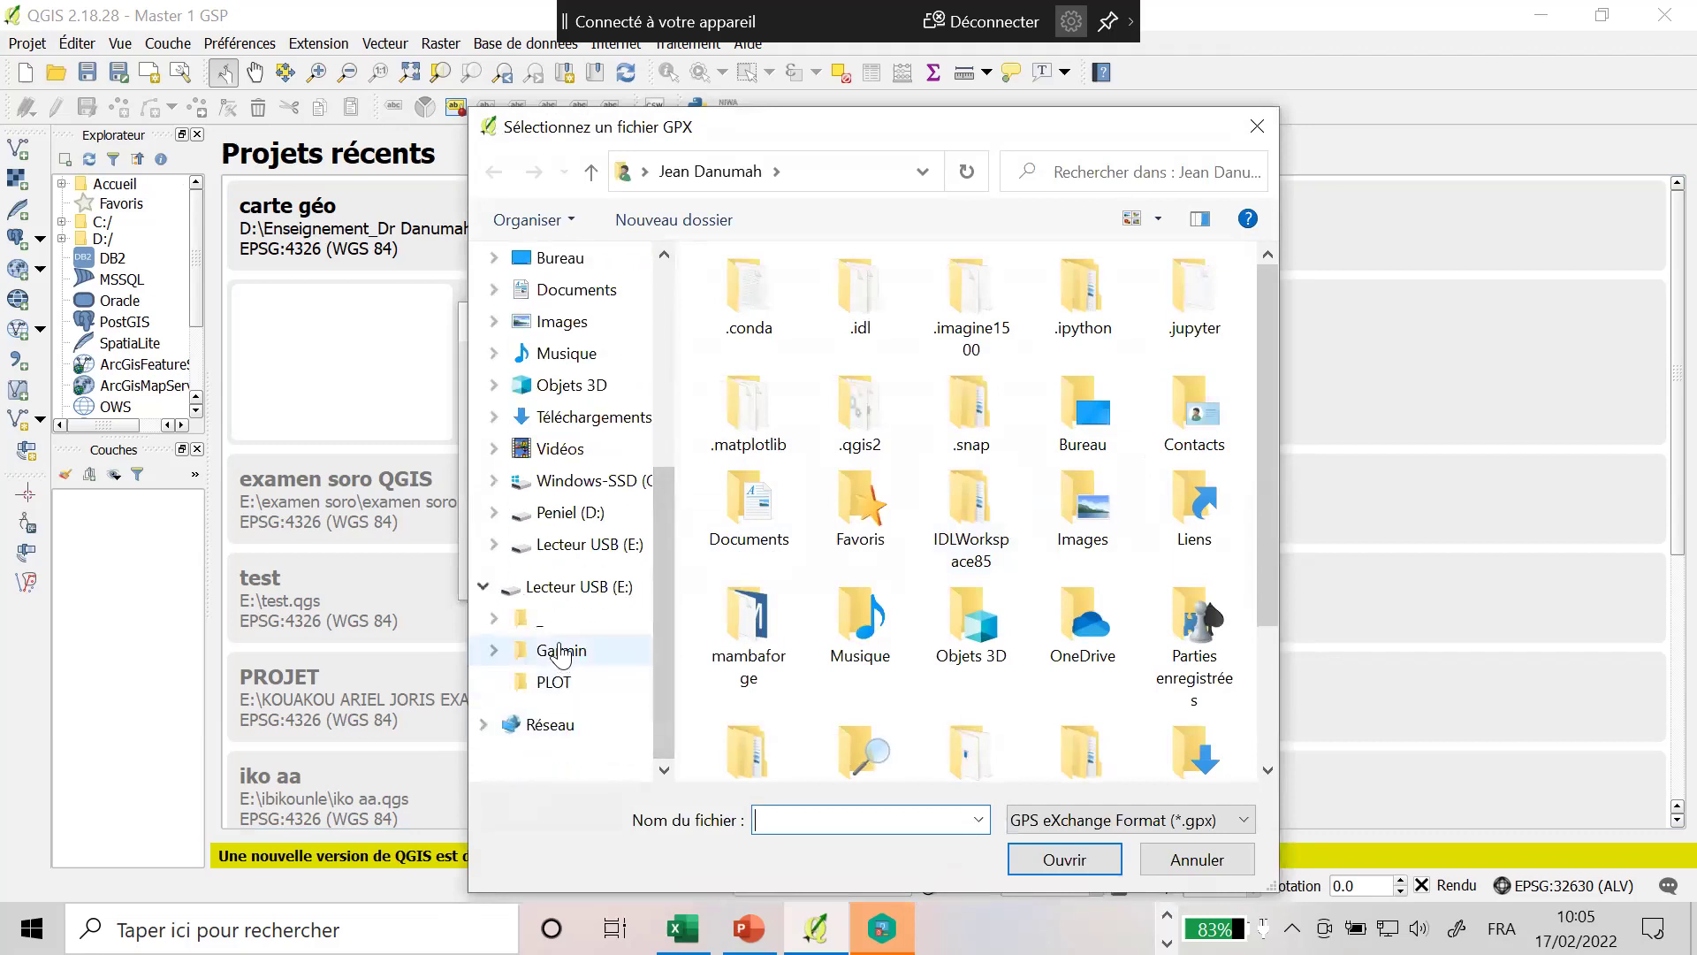
pyautogui.click(560, 651)
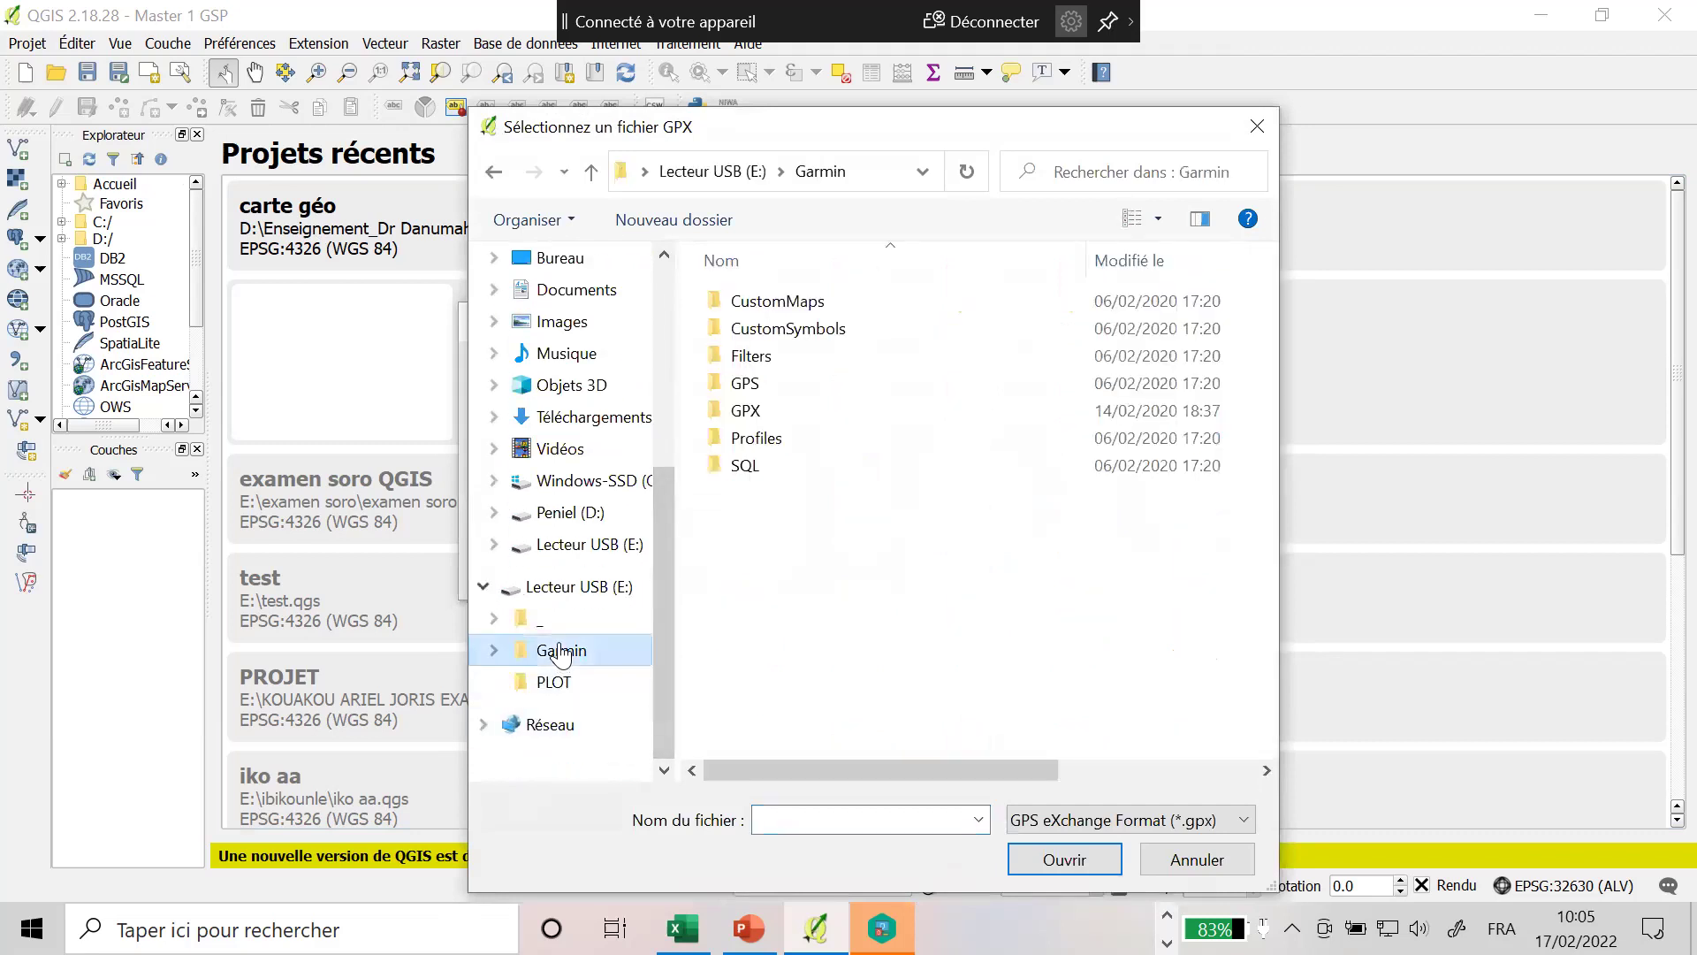
pyautogui.click(760, 416)
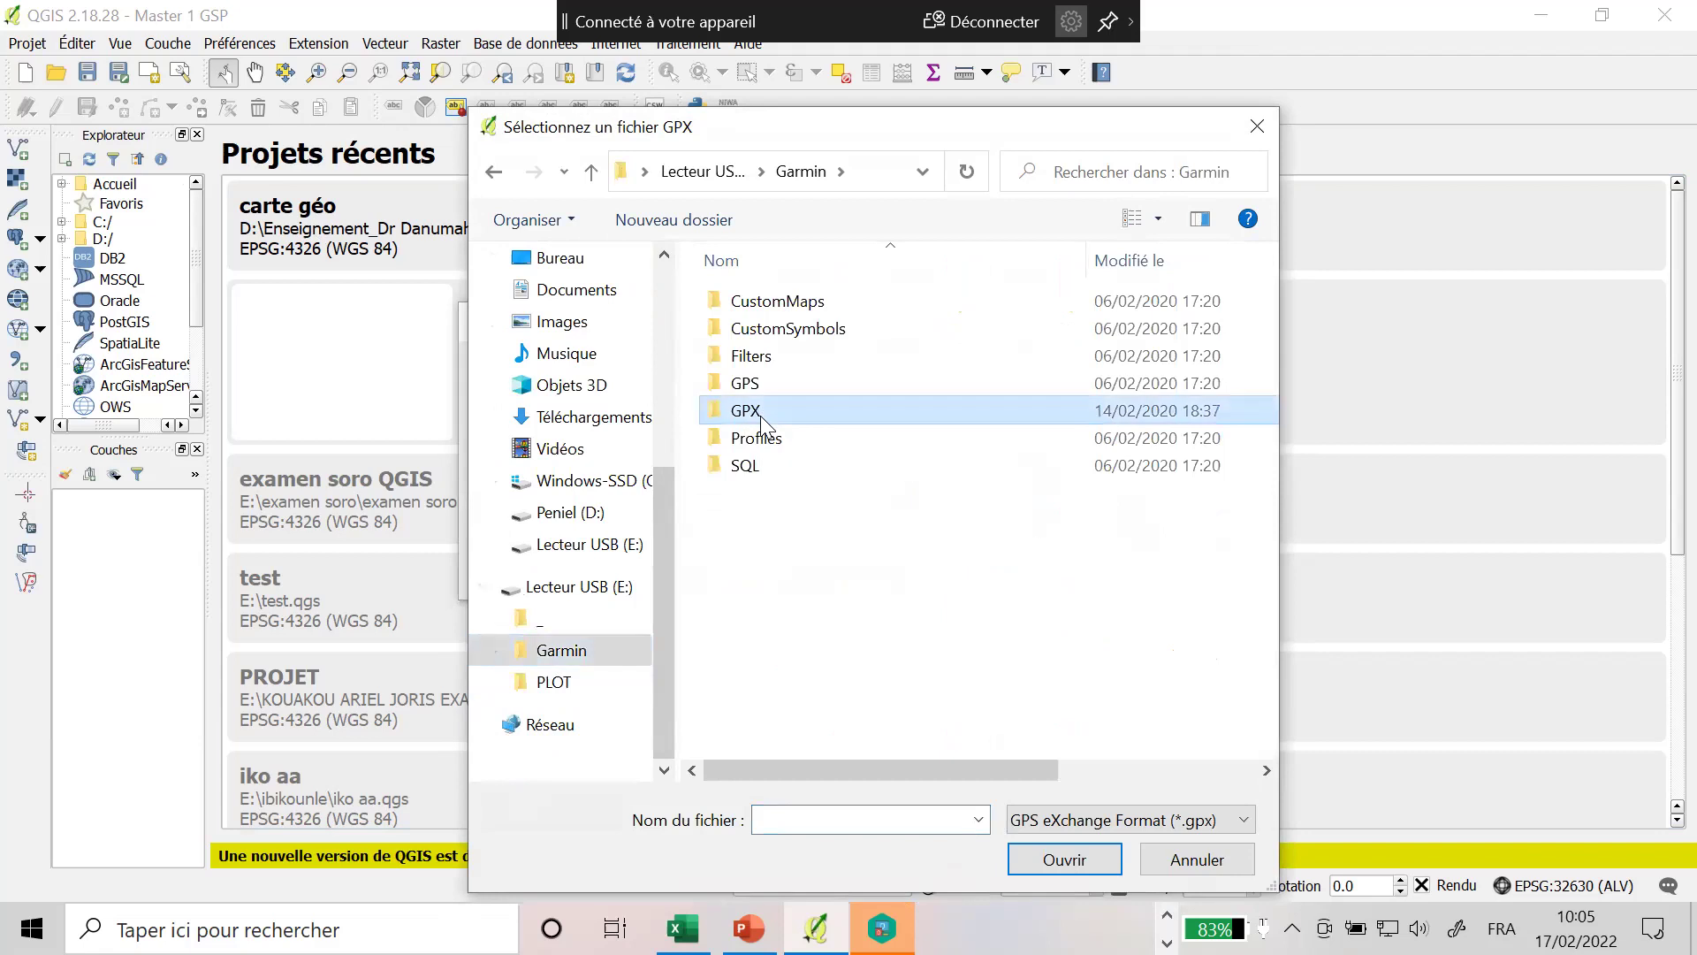
pyautogui.doubleClick(760, 417)
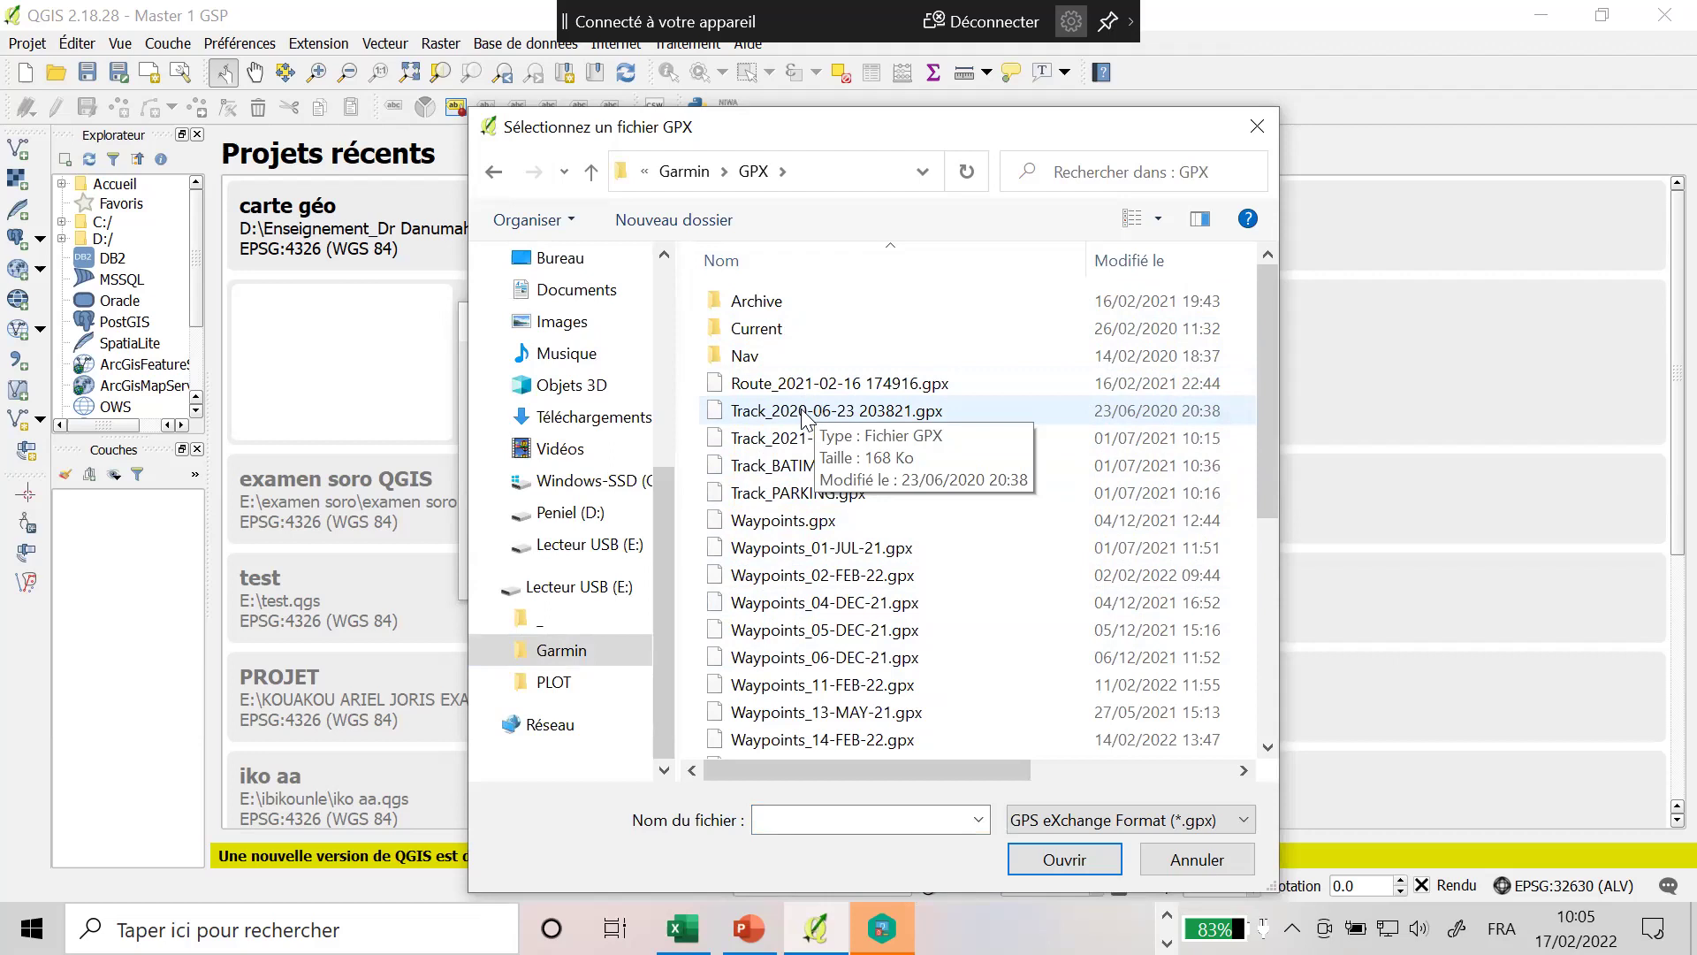
pyautogui.click(550, 591)
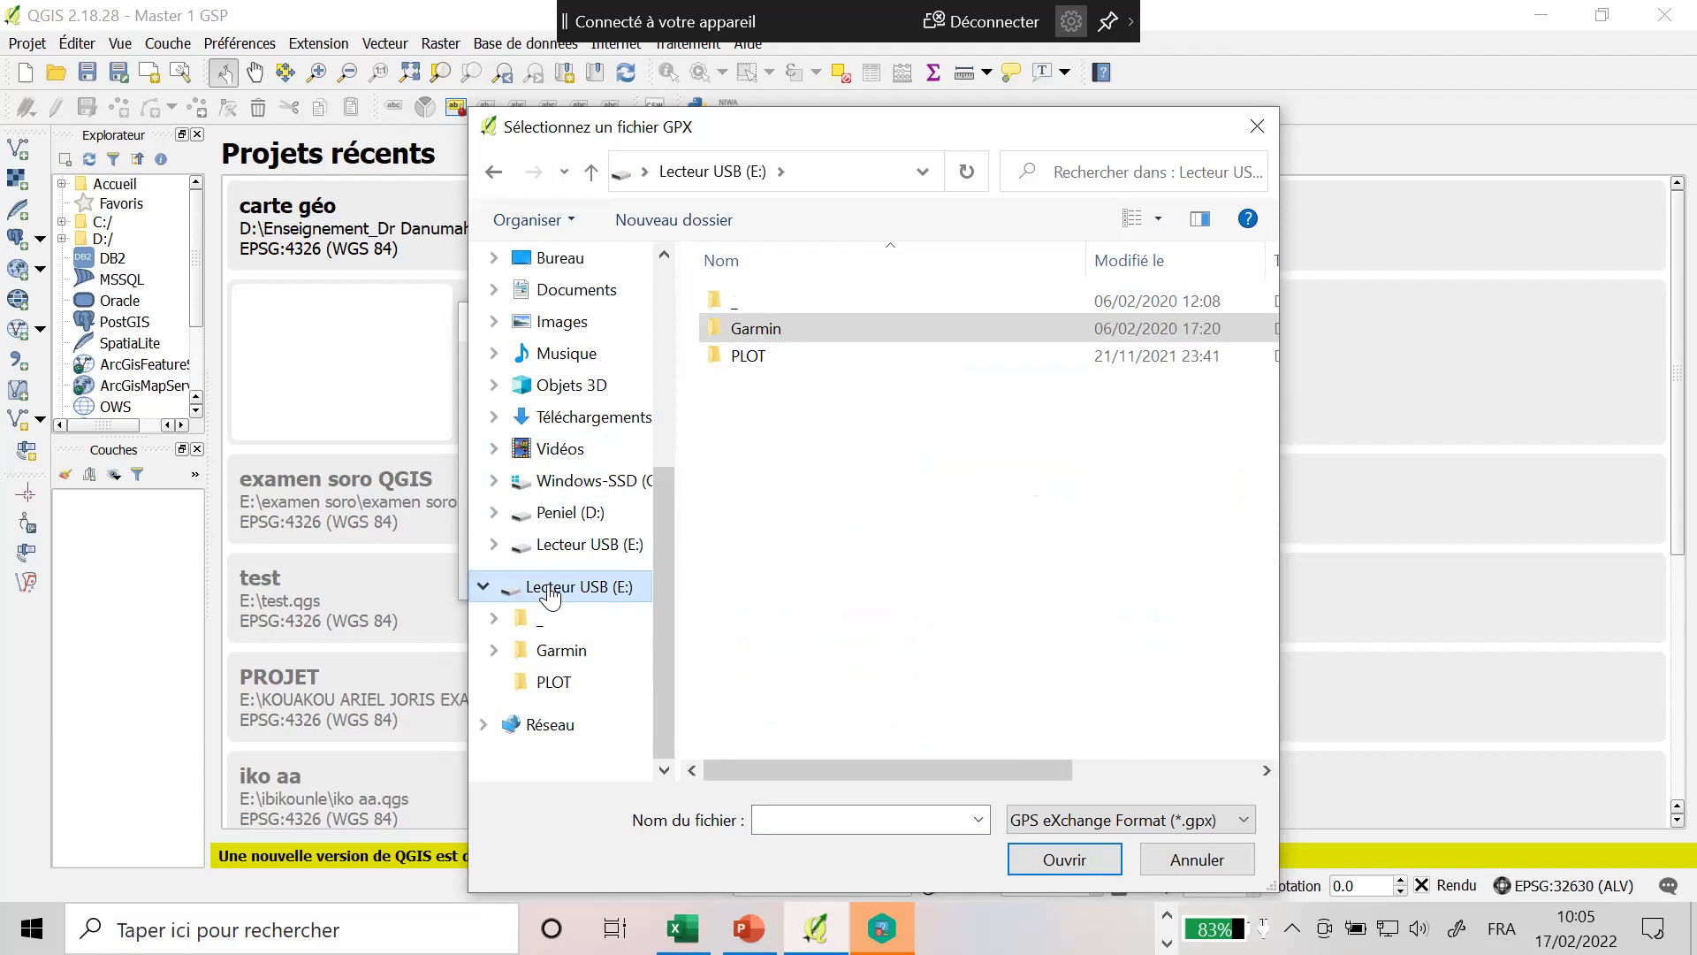
pyautogui.click(1198, 860)
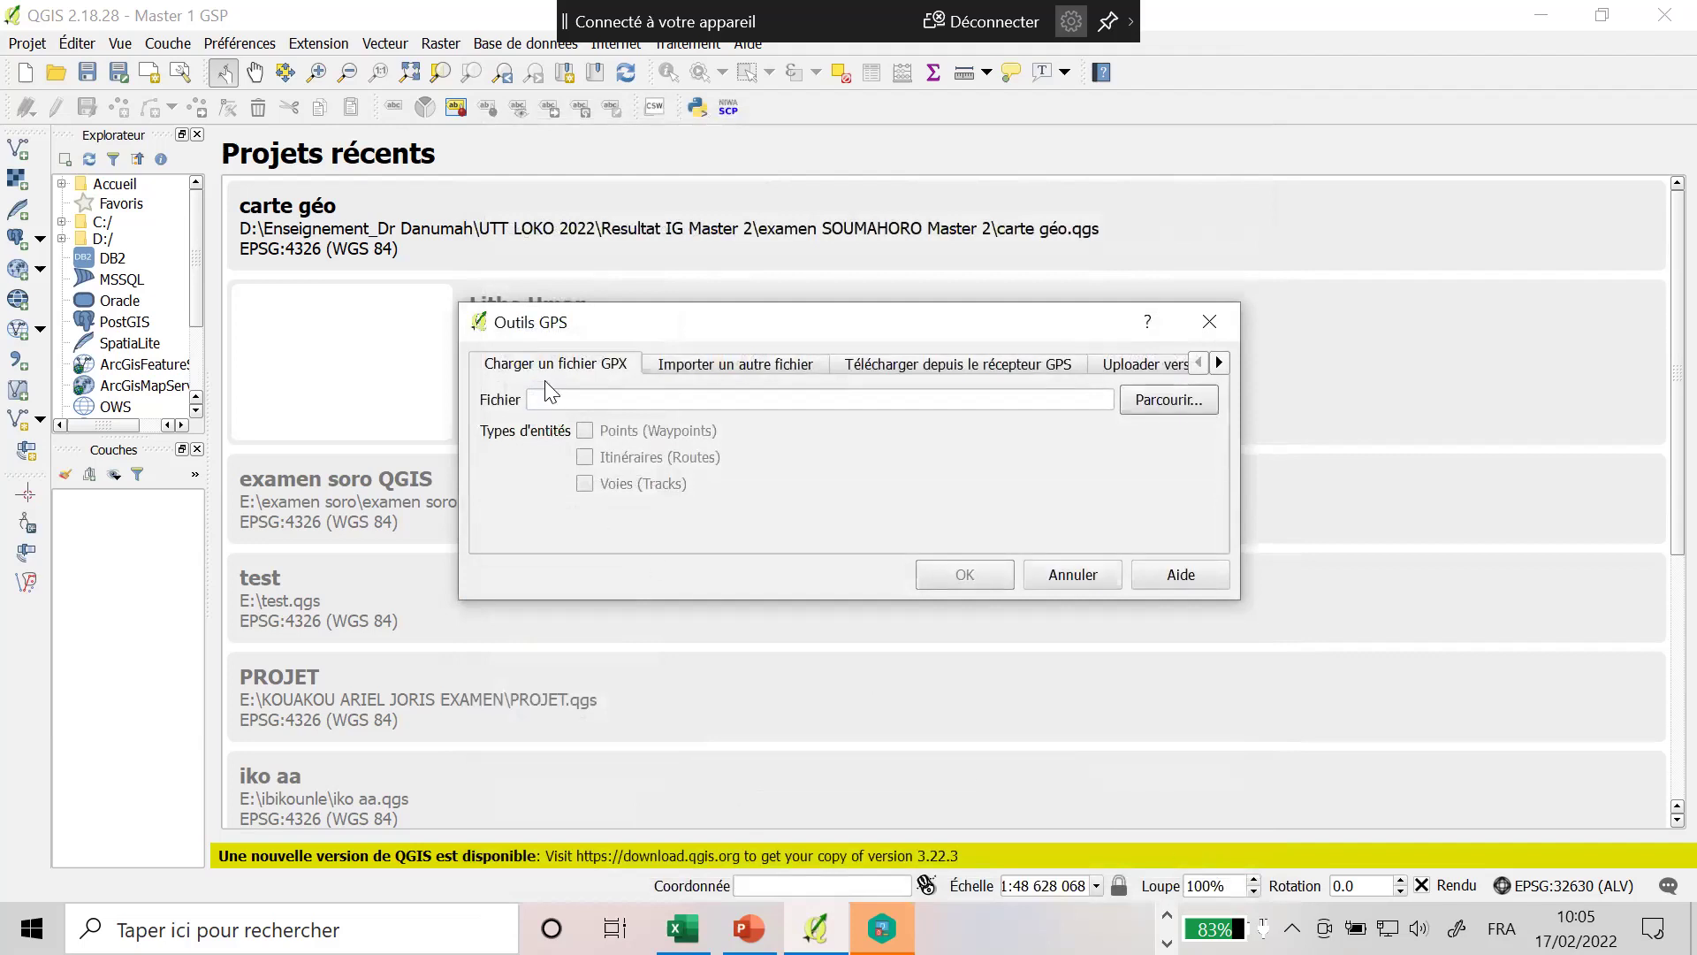
# Review the options for importing another file type and for downloading data from the GPS receiver.
pyautogui.click(746, 365)
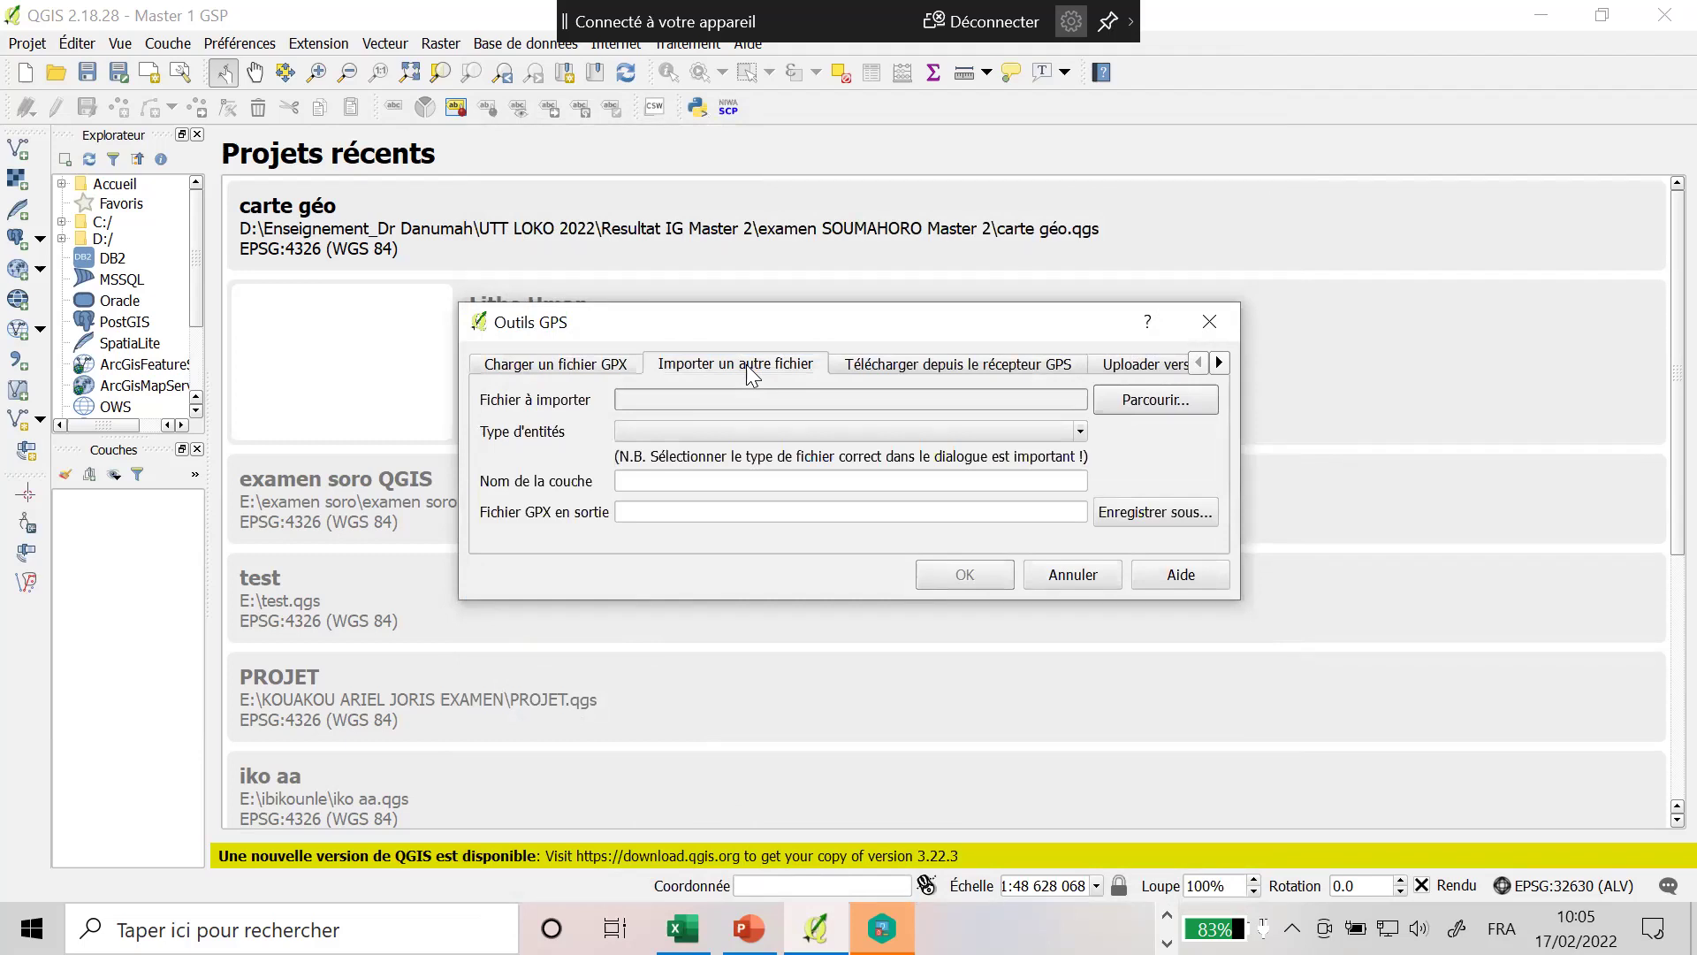
pyautogui.click(570, 369)
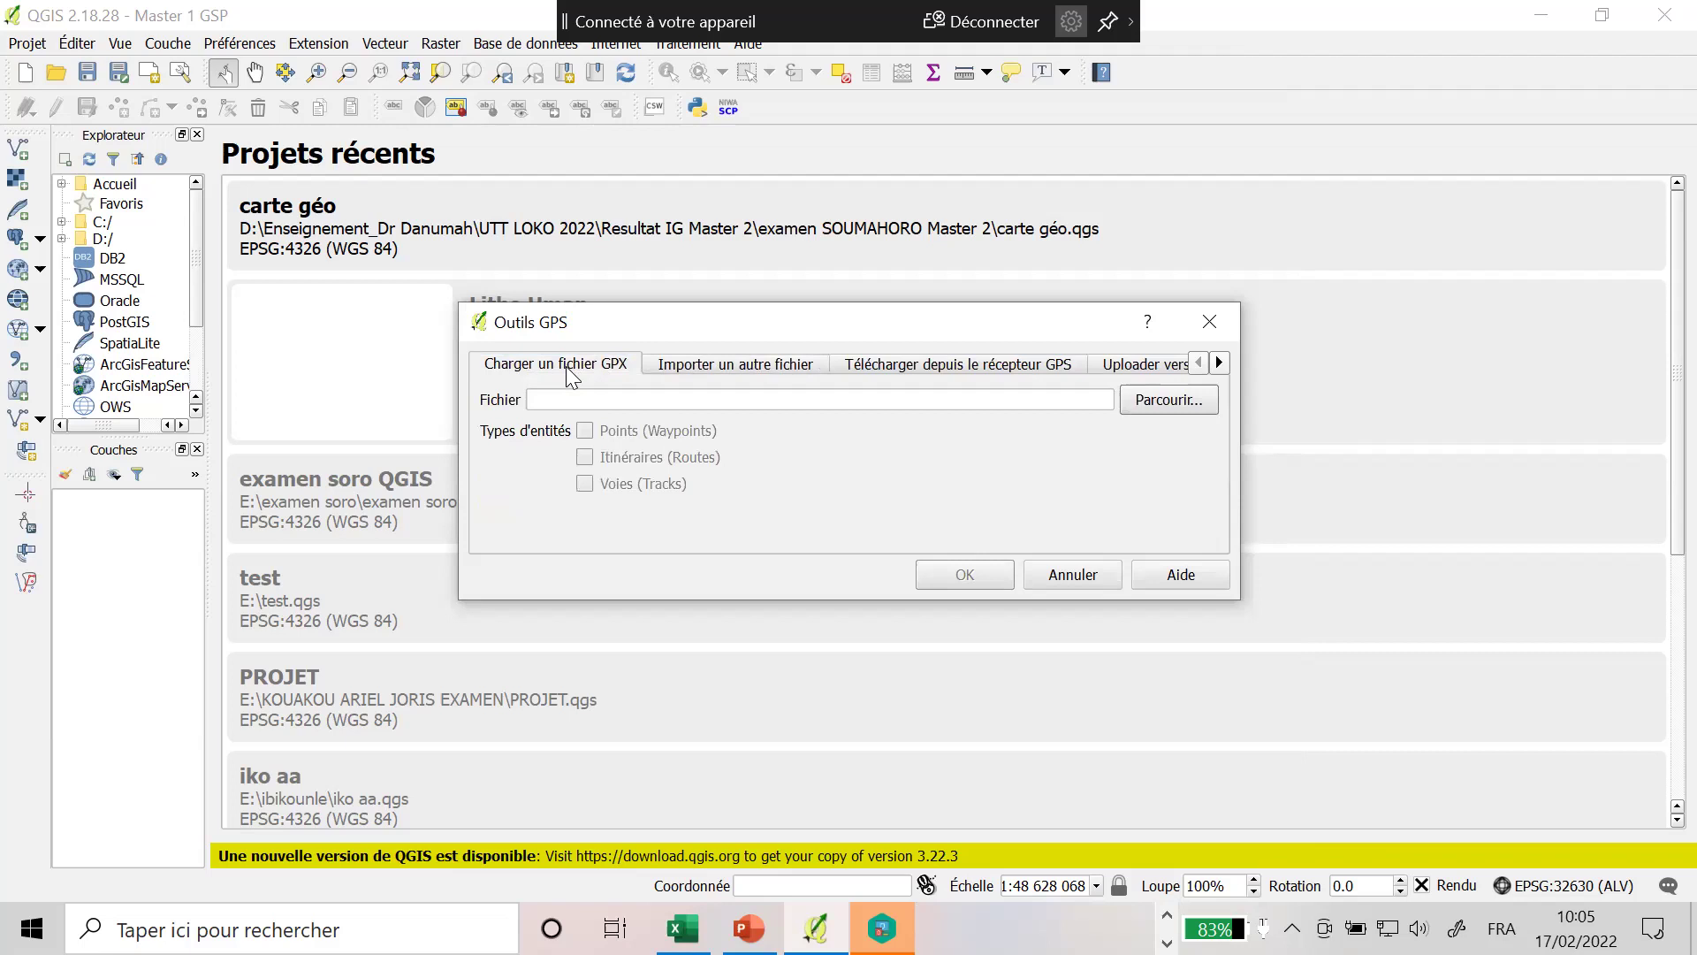
pyautogui.click(959, 370)
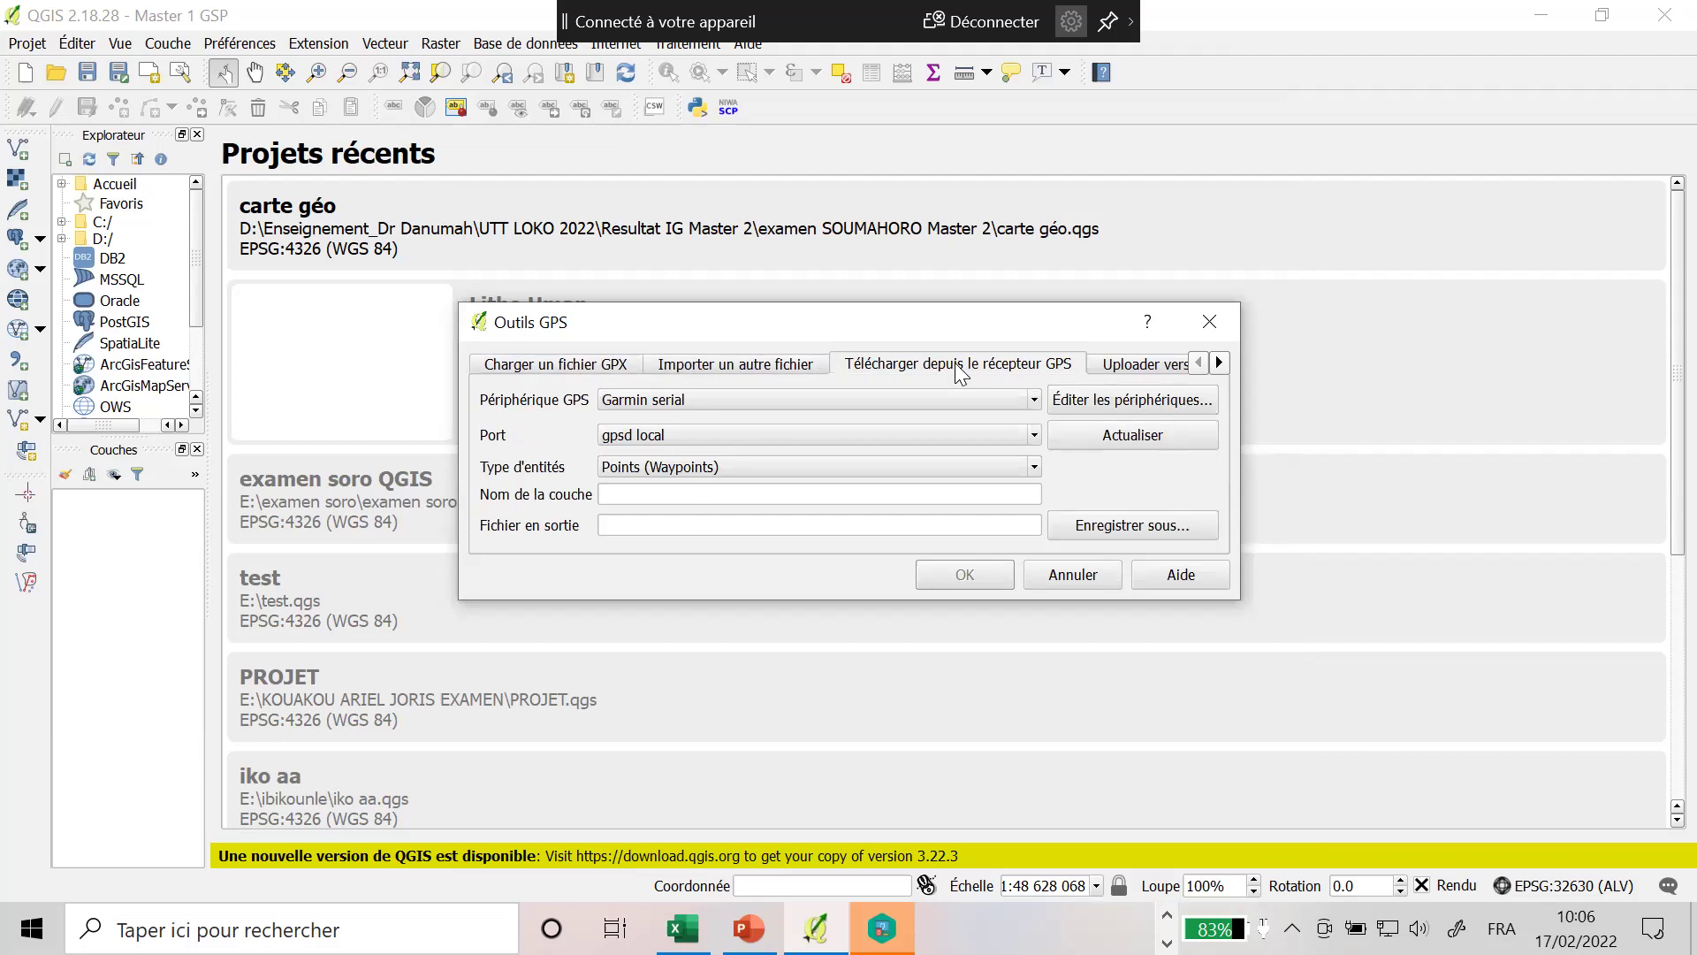
# Look over the GPS receiver download settings, including the GPS device choice and the layer name.
pyautogui.click(977, 396)
pyautogui.click(977, 396)
pyautogui.click(976, 489)
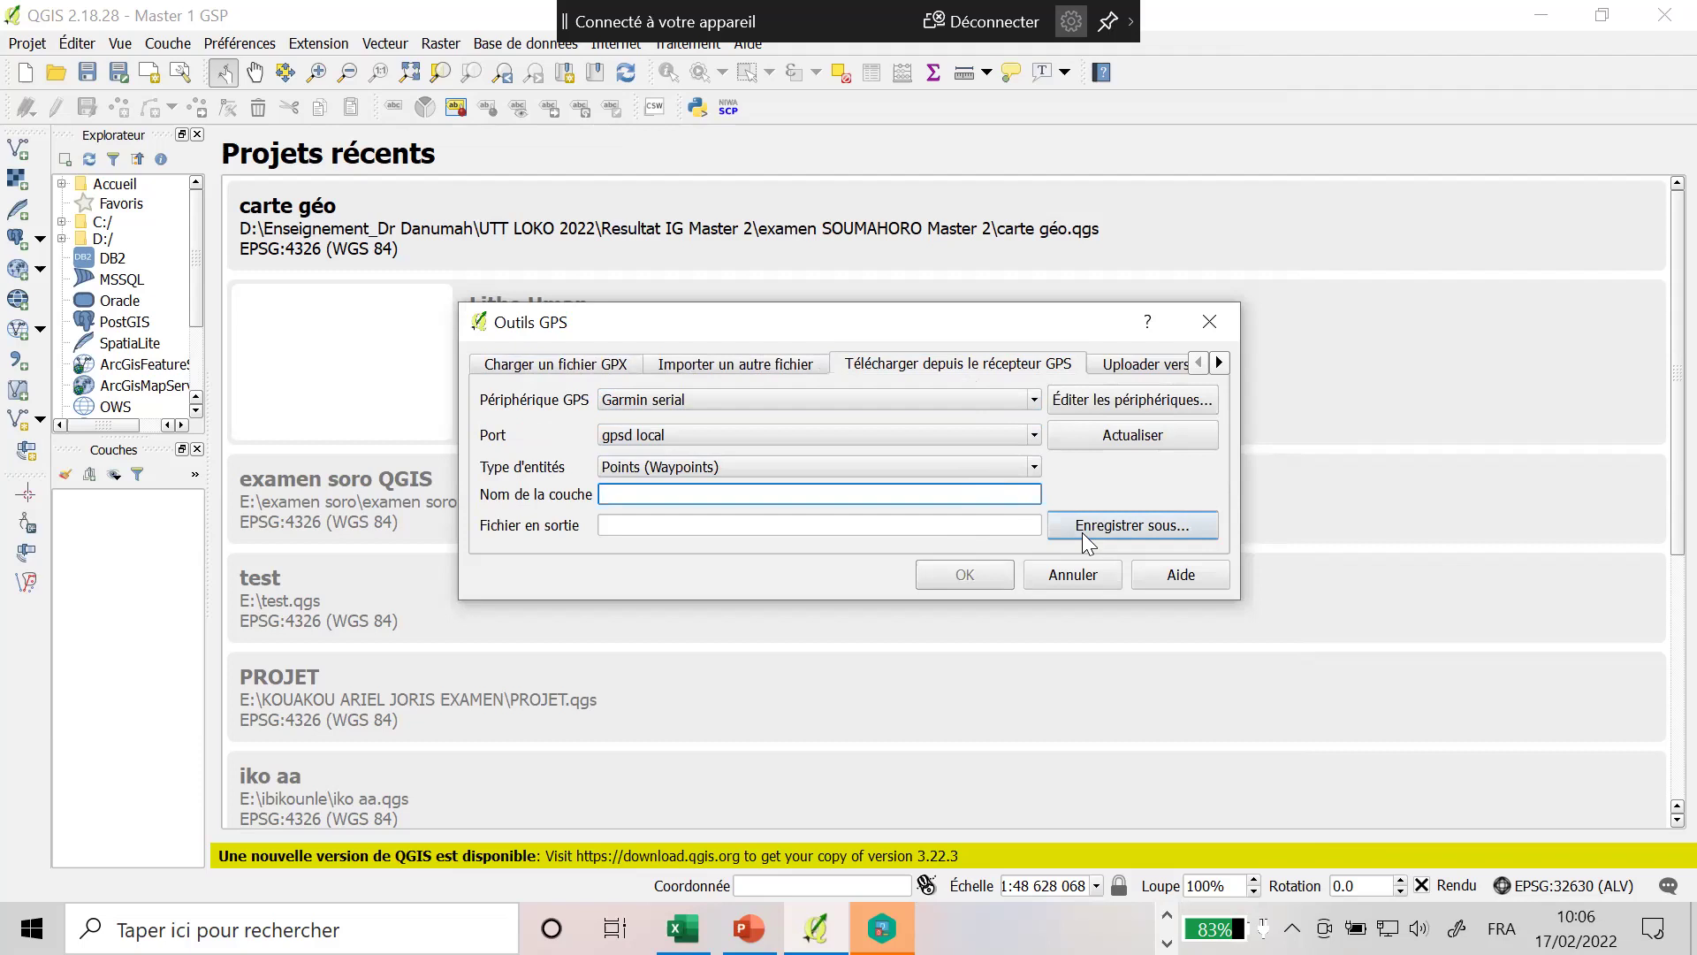
# Return to loading a GPX file and browse to the Garmin/GPX folder on the USB drive.
pyautogui.click(554, 370)
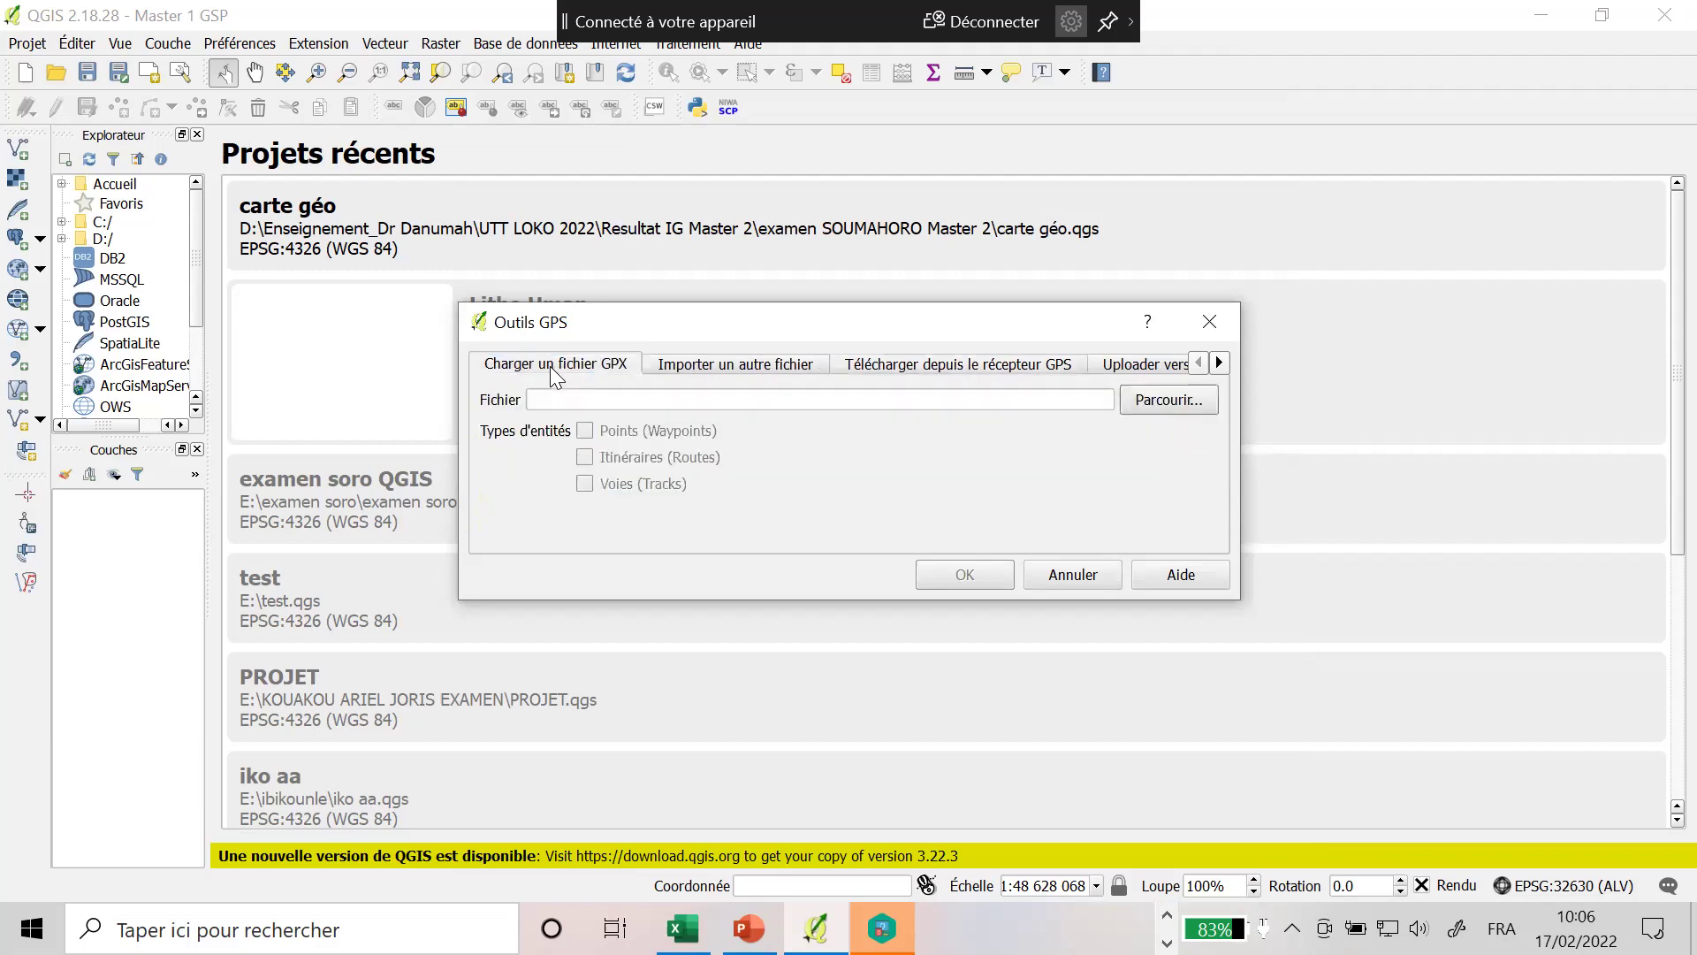
pyautogui.click(1154, 401)
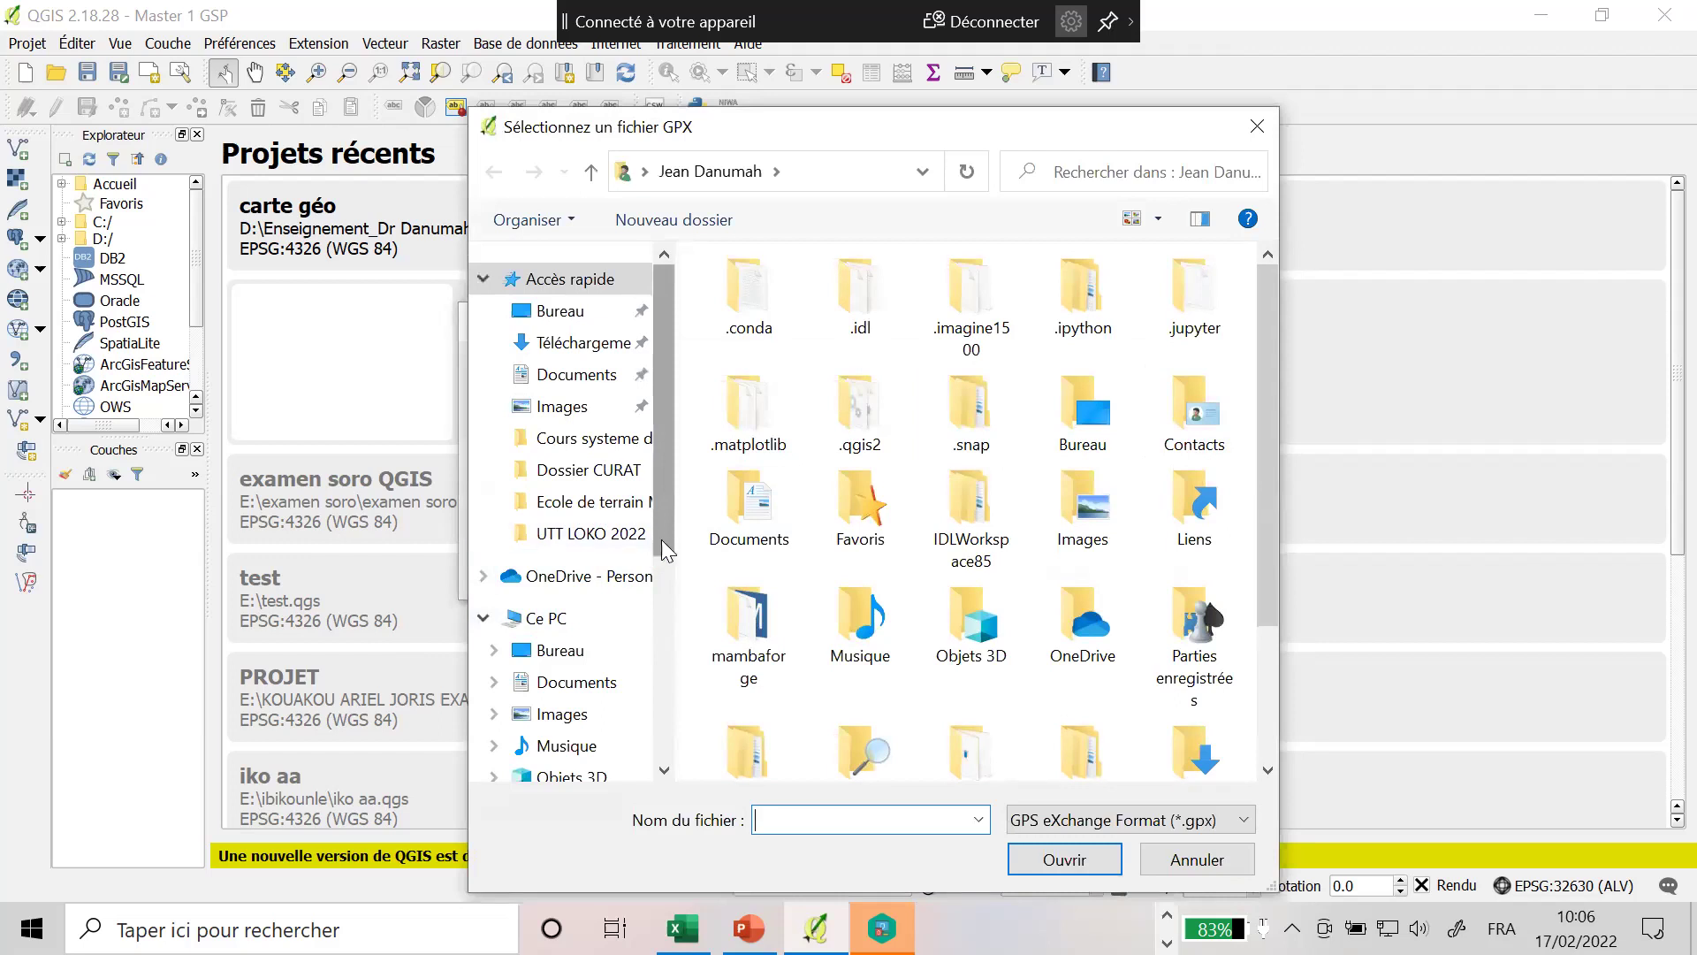
pyautogui.moveTo(663, 534); pyautogui.dragTo(663, 735)
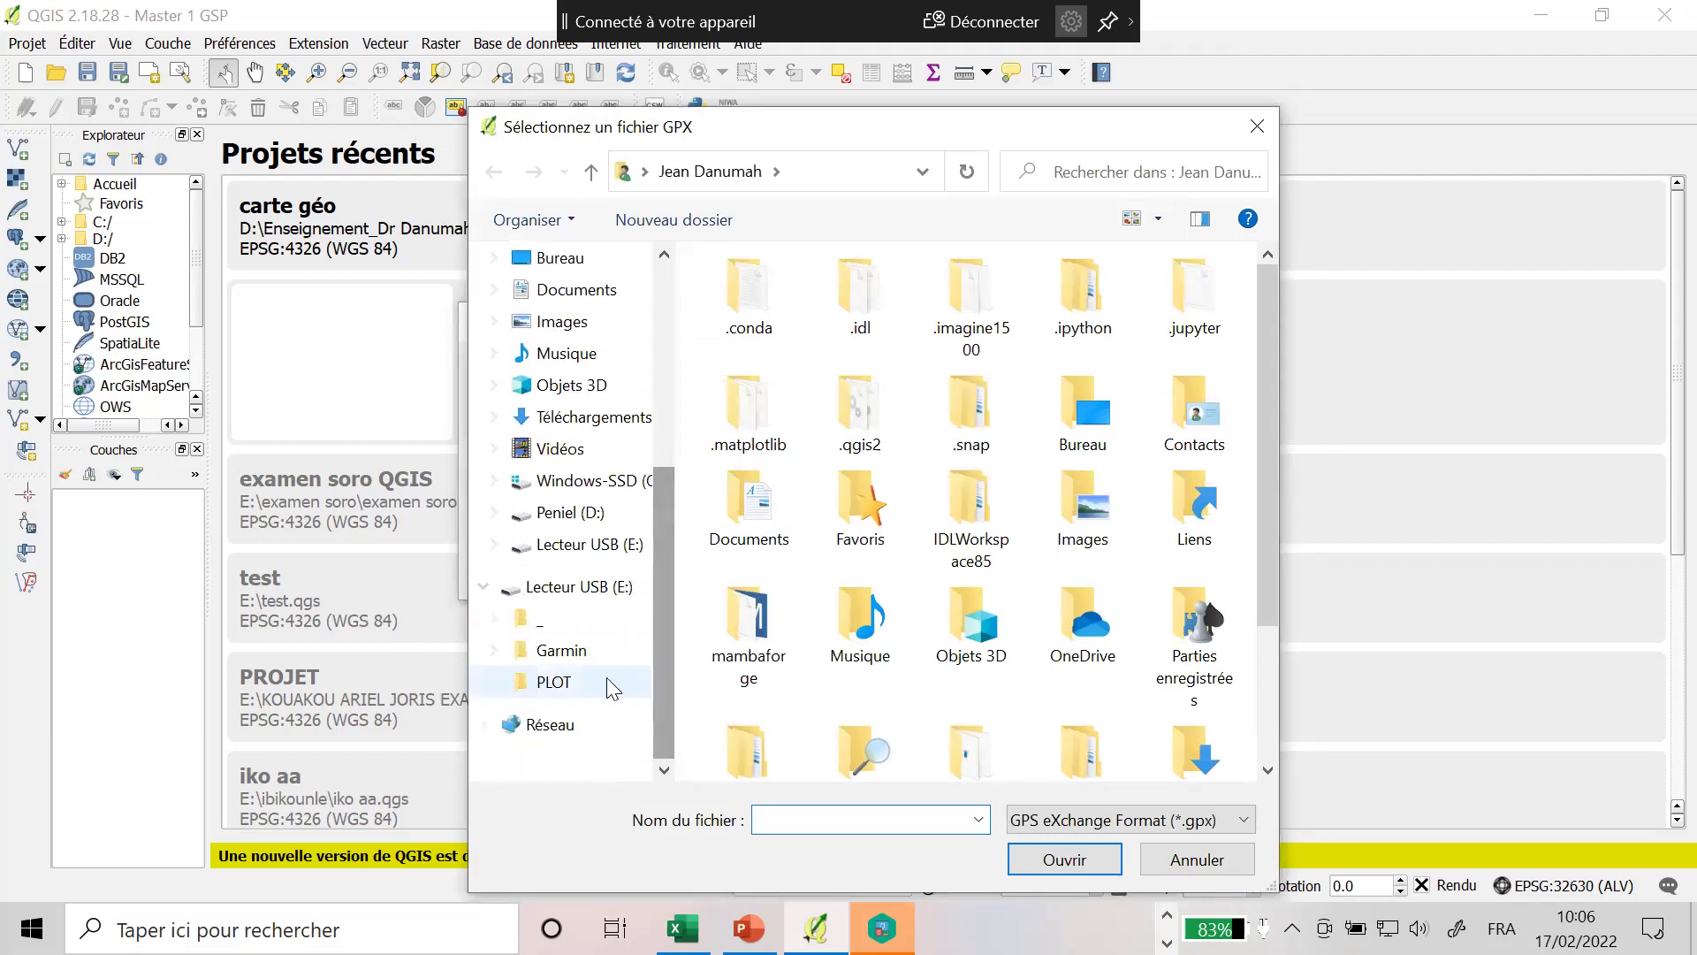
pyautogui.click(567, 658)
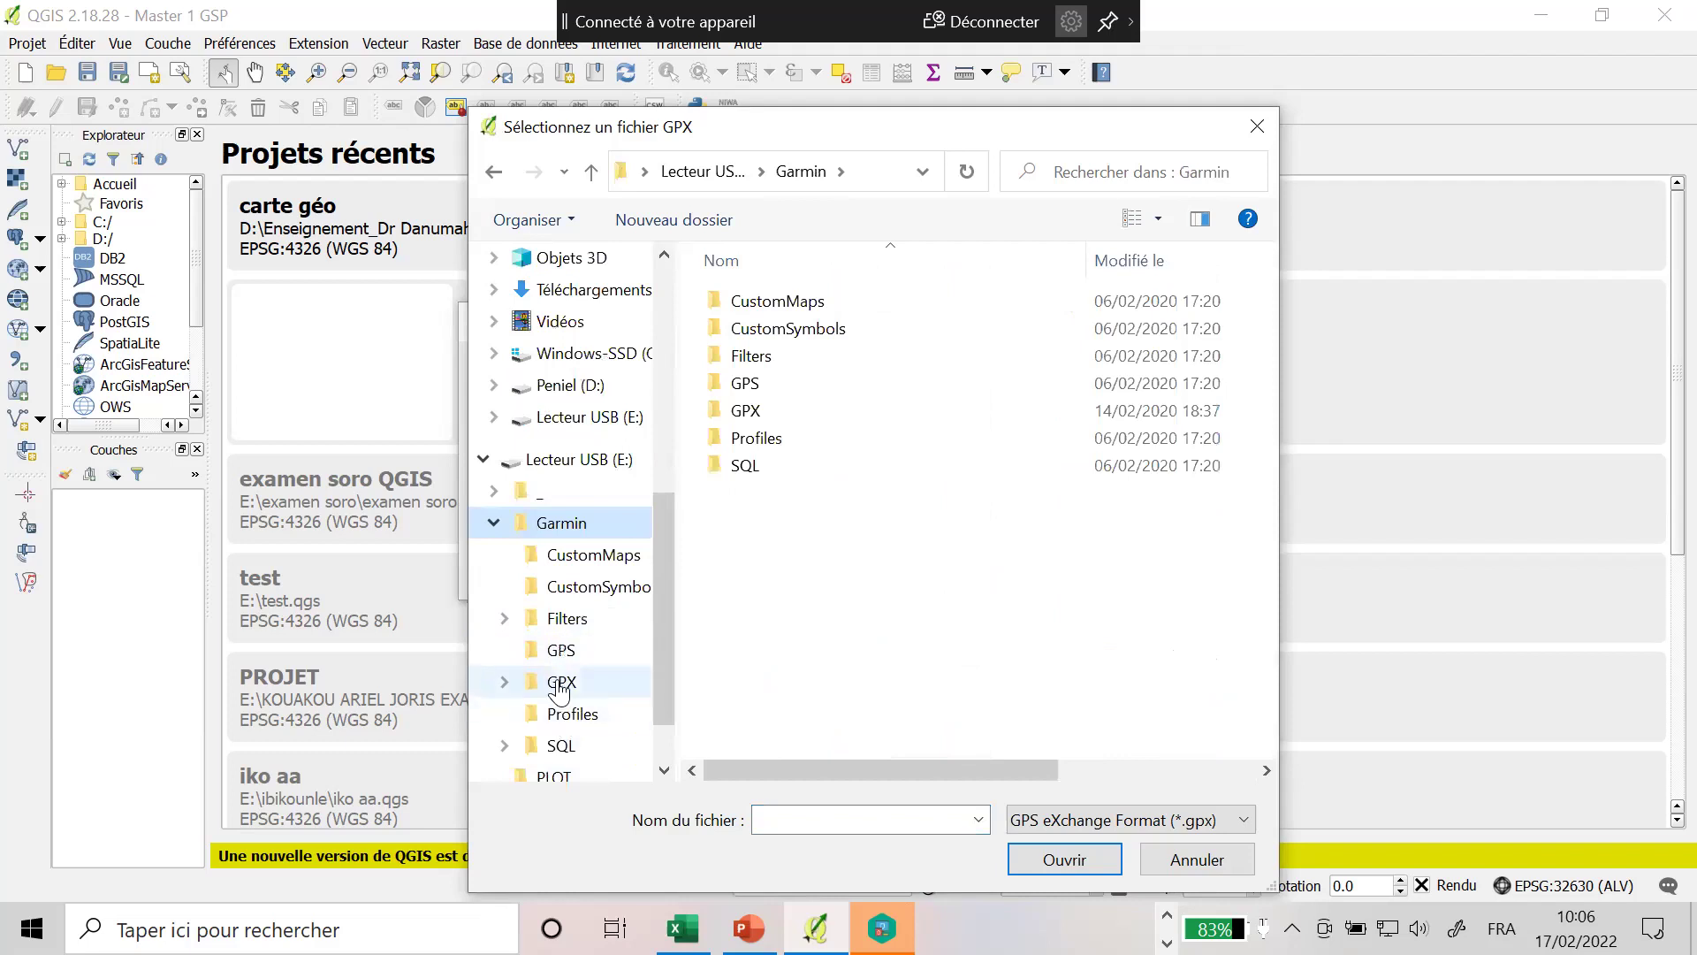
pyautogui.click(561, 685)
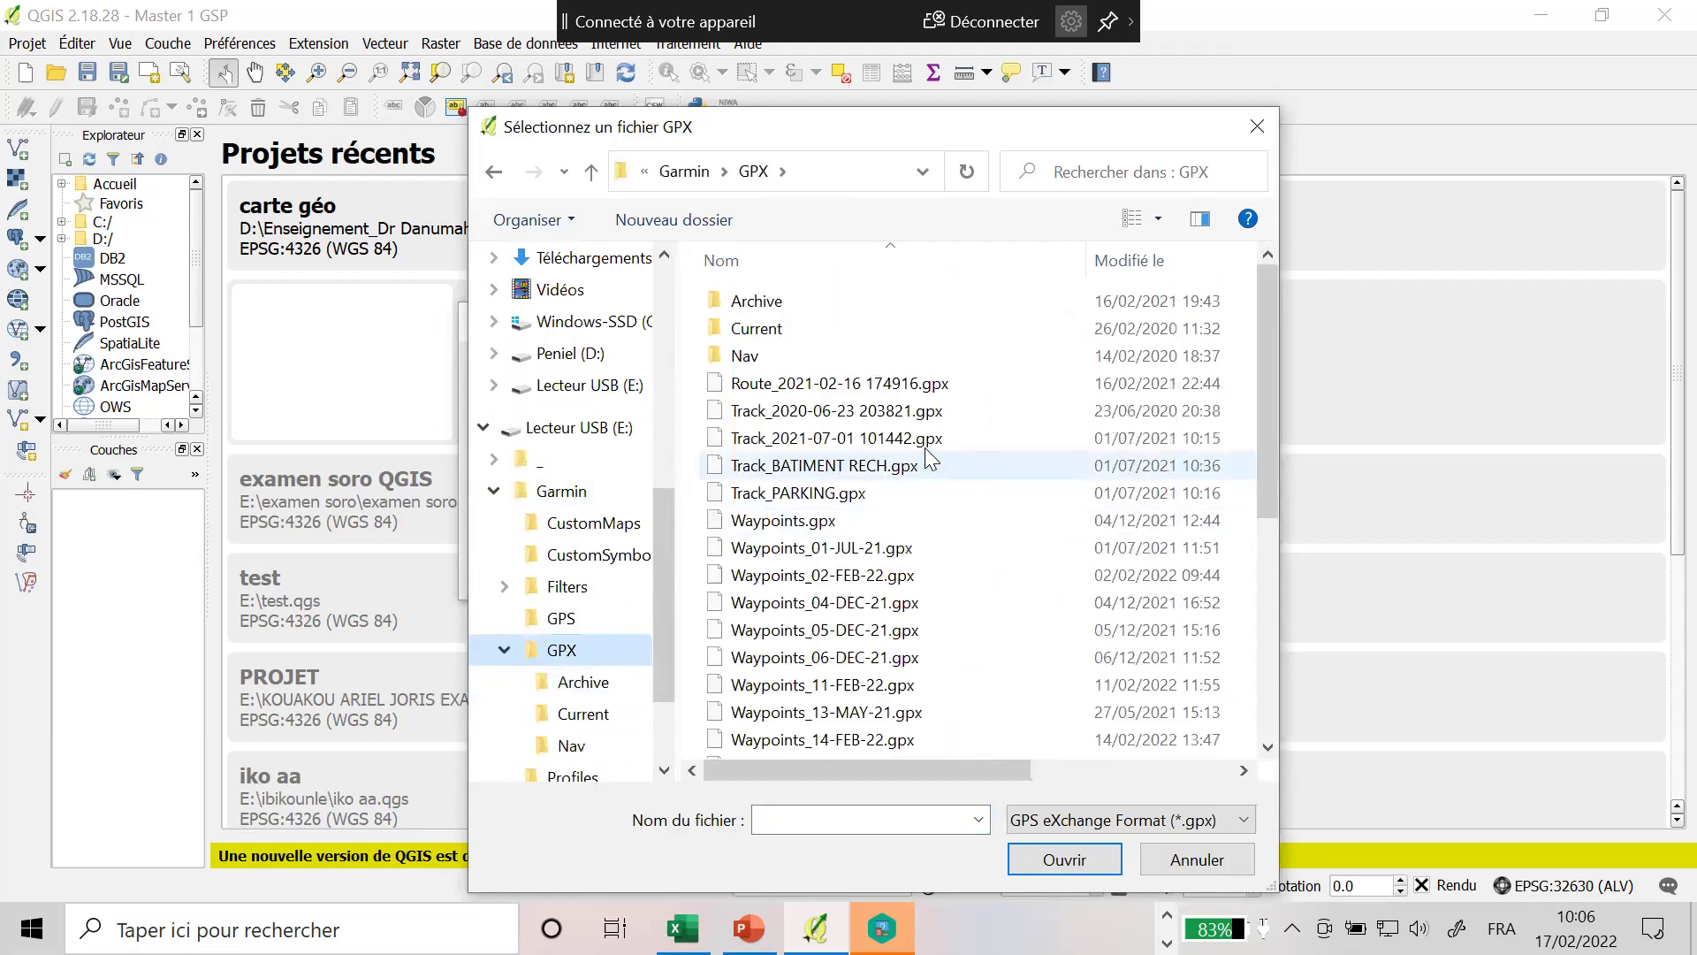
# Sort the GPX files in the folder by modification date, newest first.
pyautogui.click(880, 389)
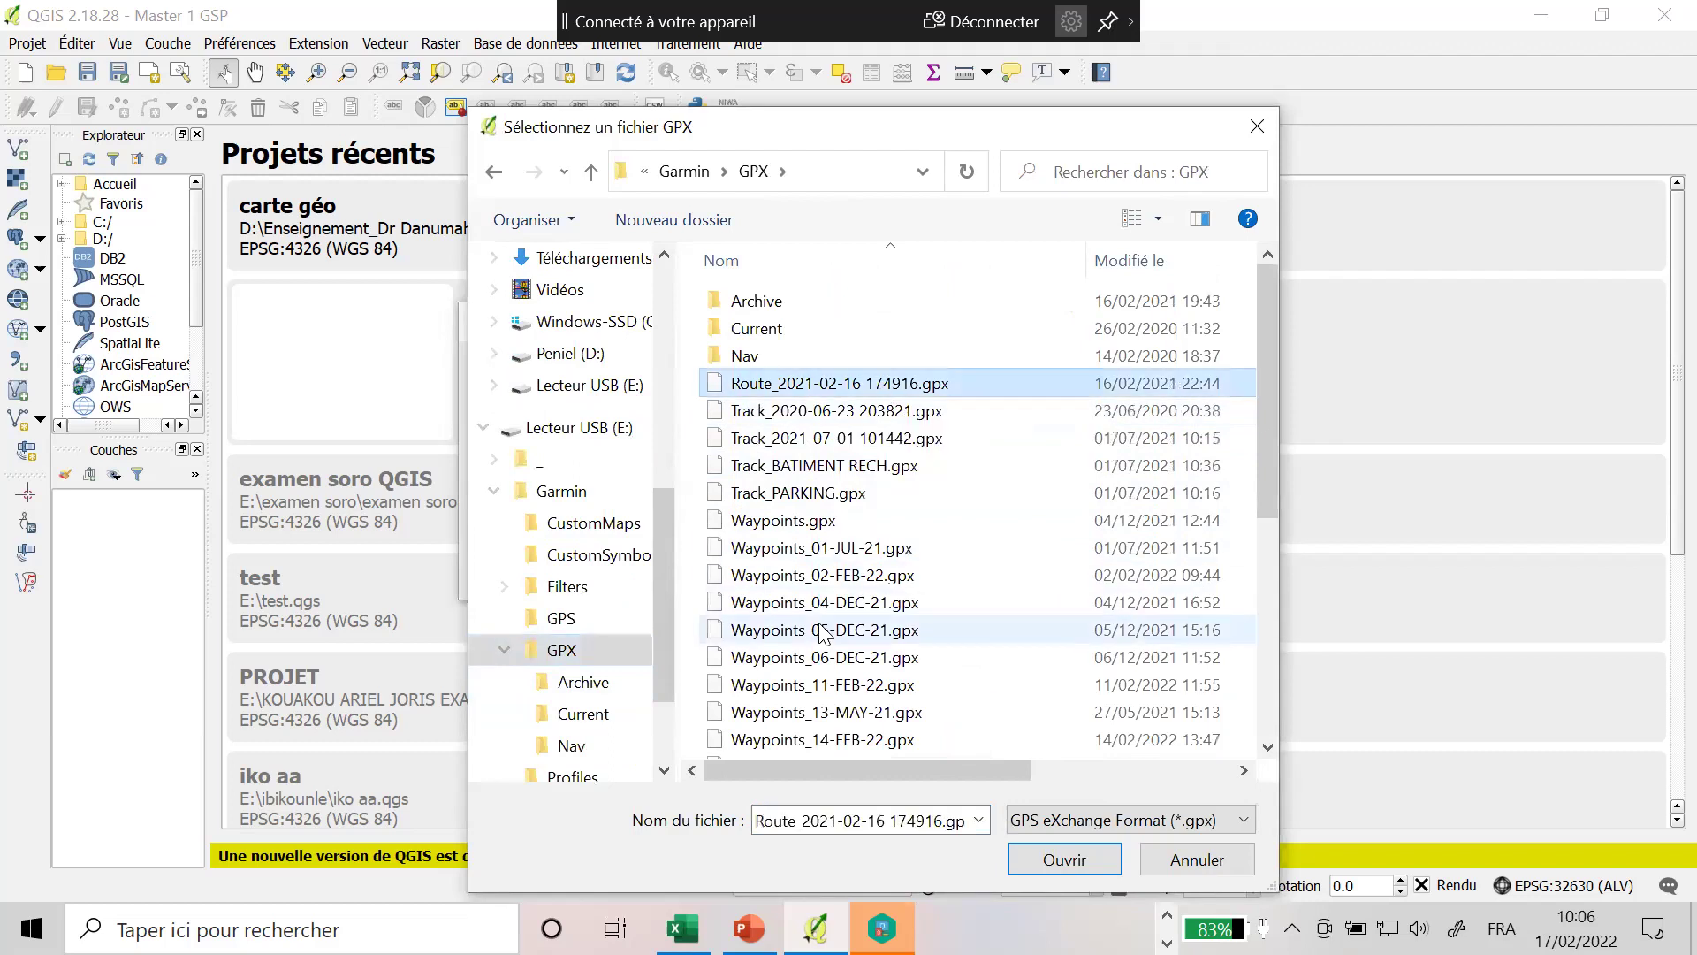
pyautogui.click(805, 715)
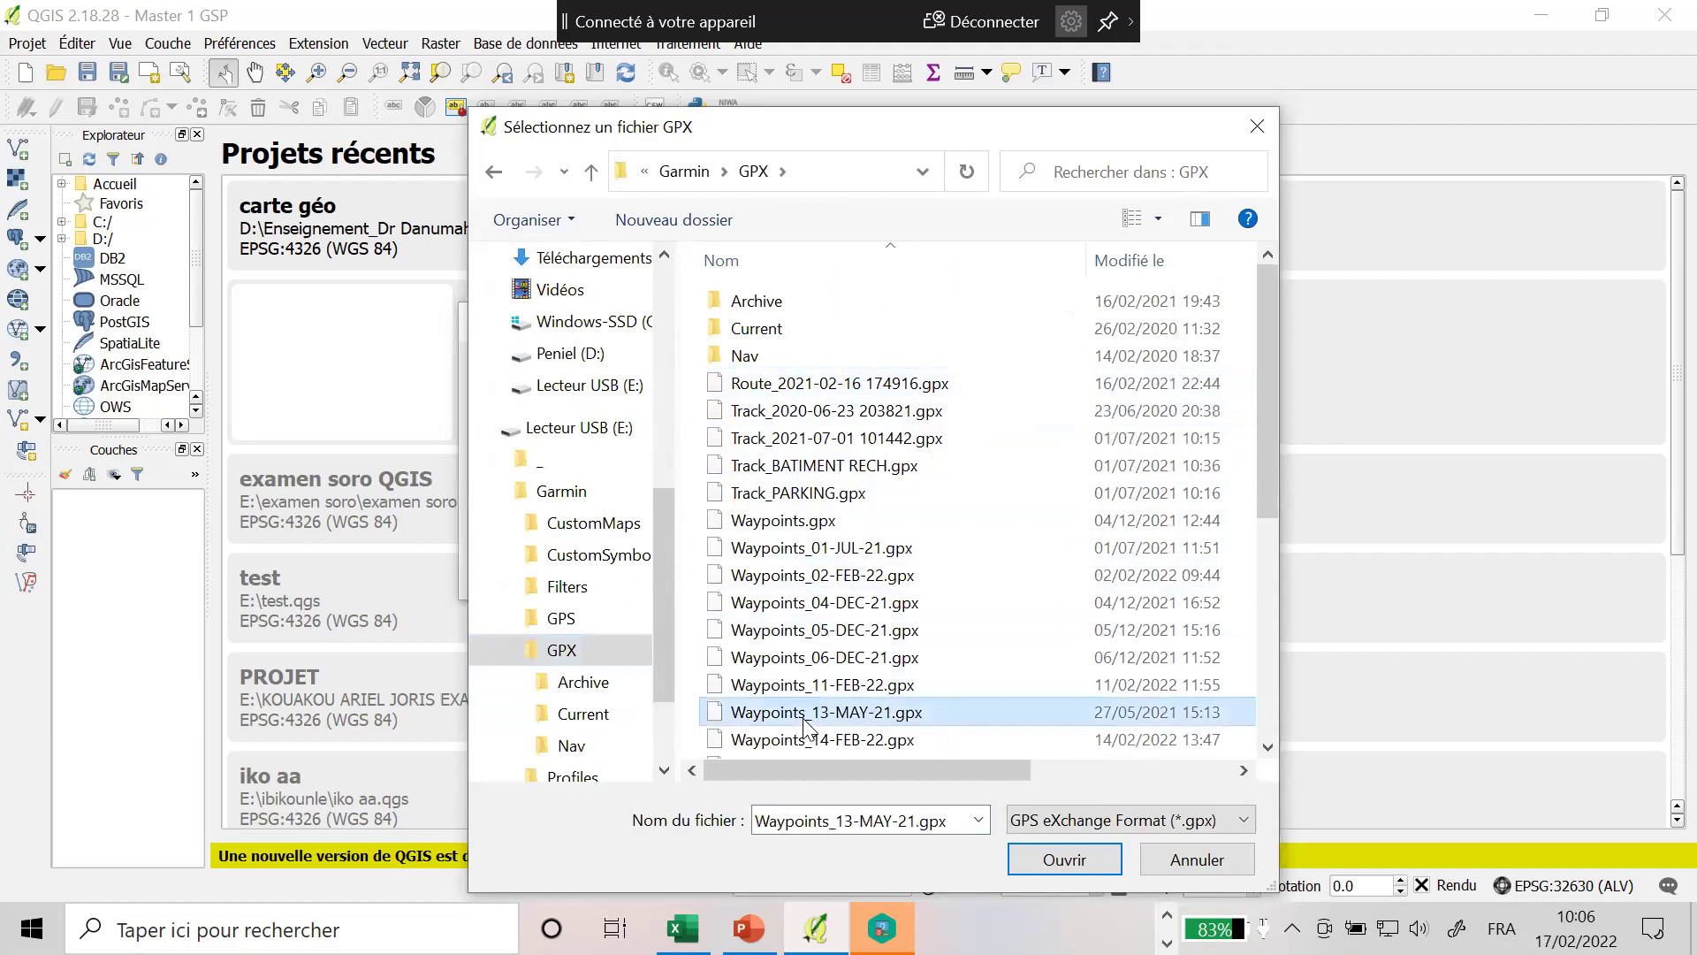
pyautogui.click(692, 400)
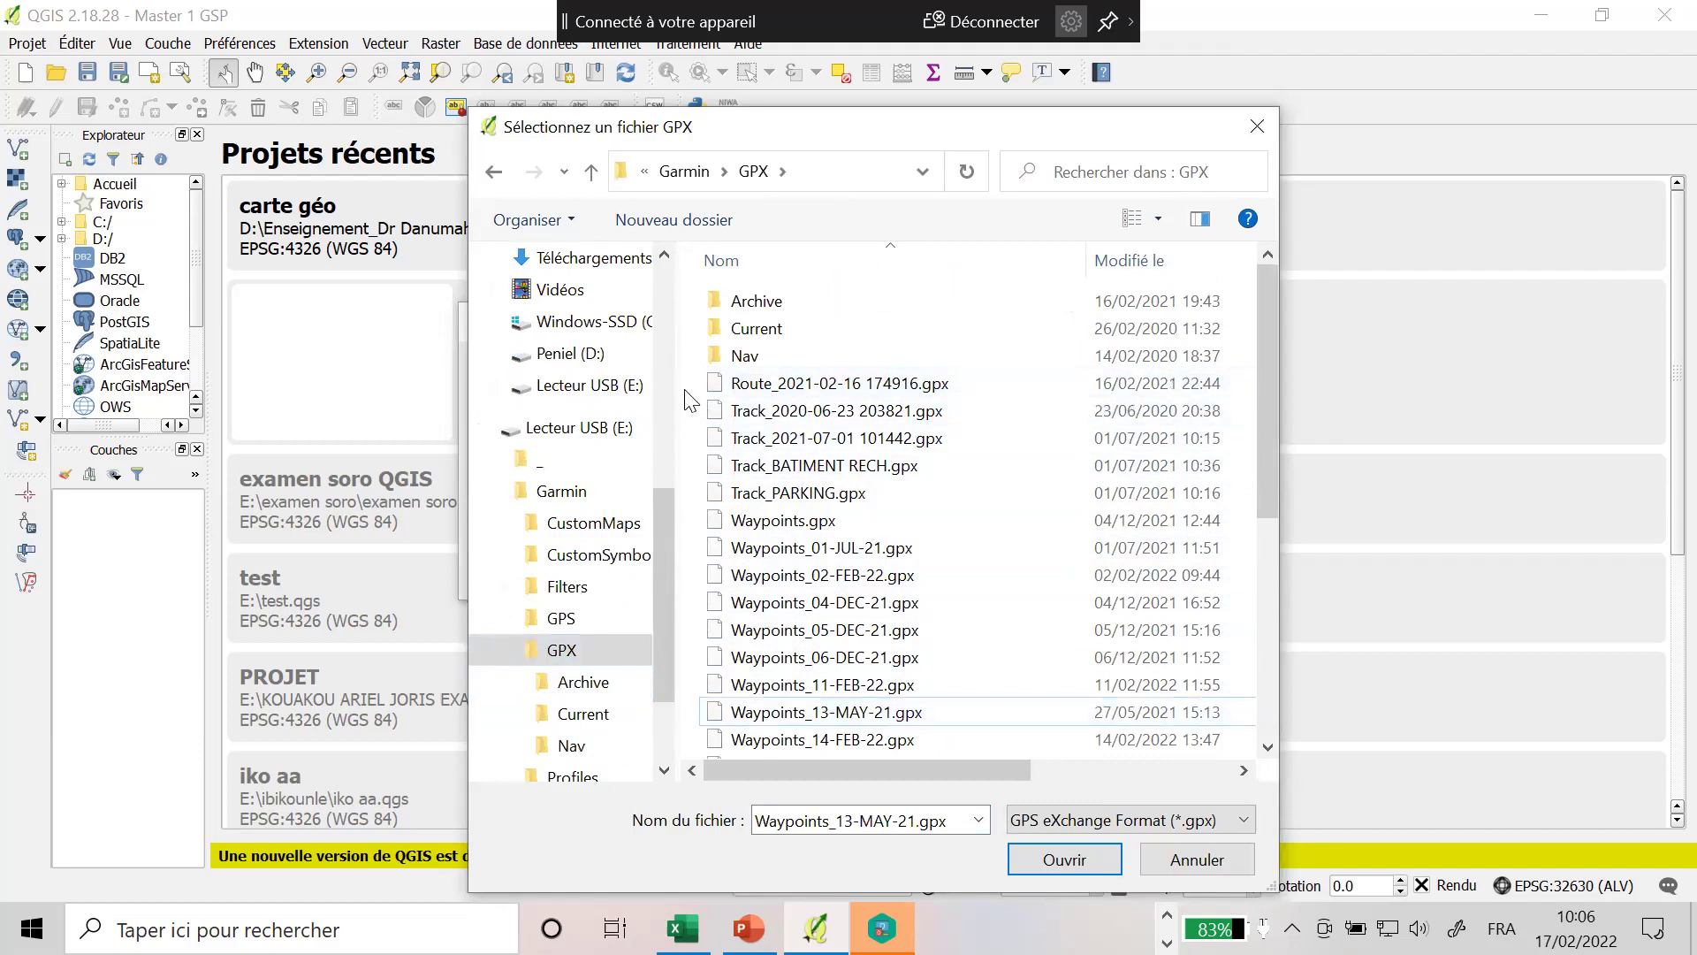
pyautogui.rightClick(934, 579)
pyautogui.click(665, 771)
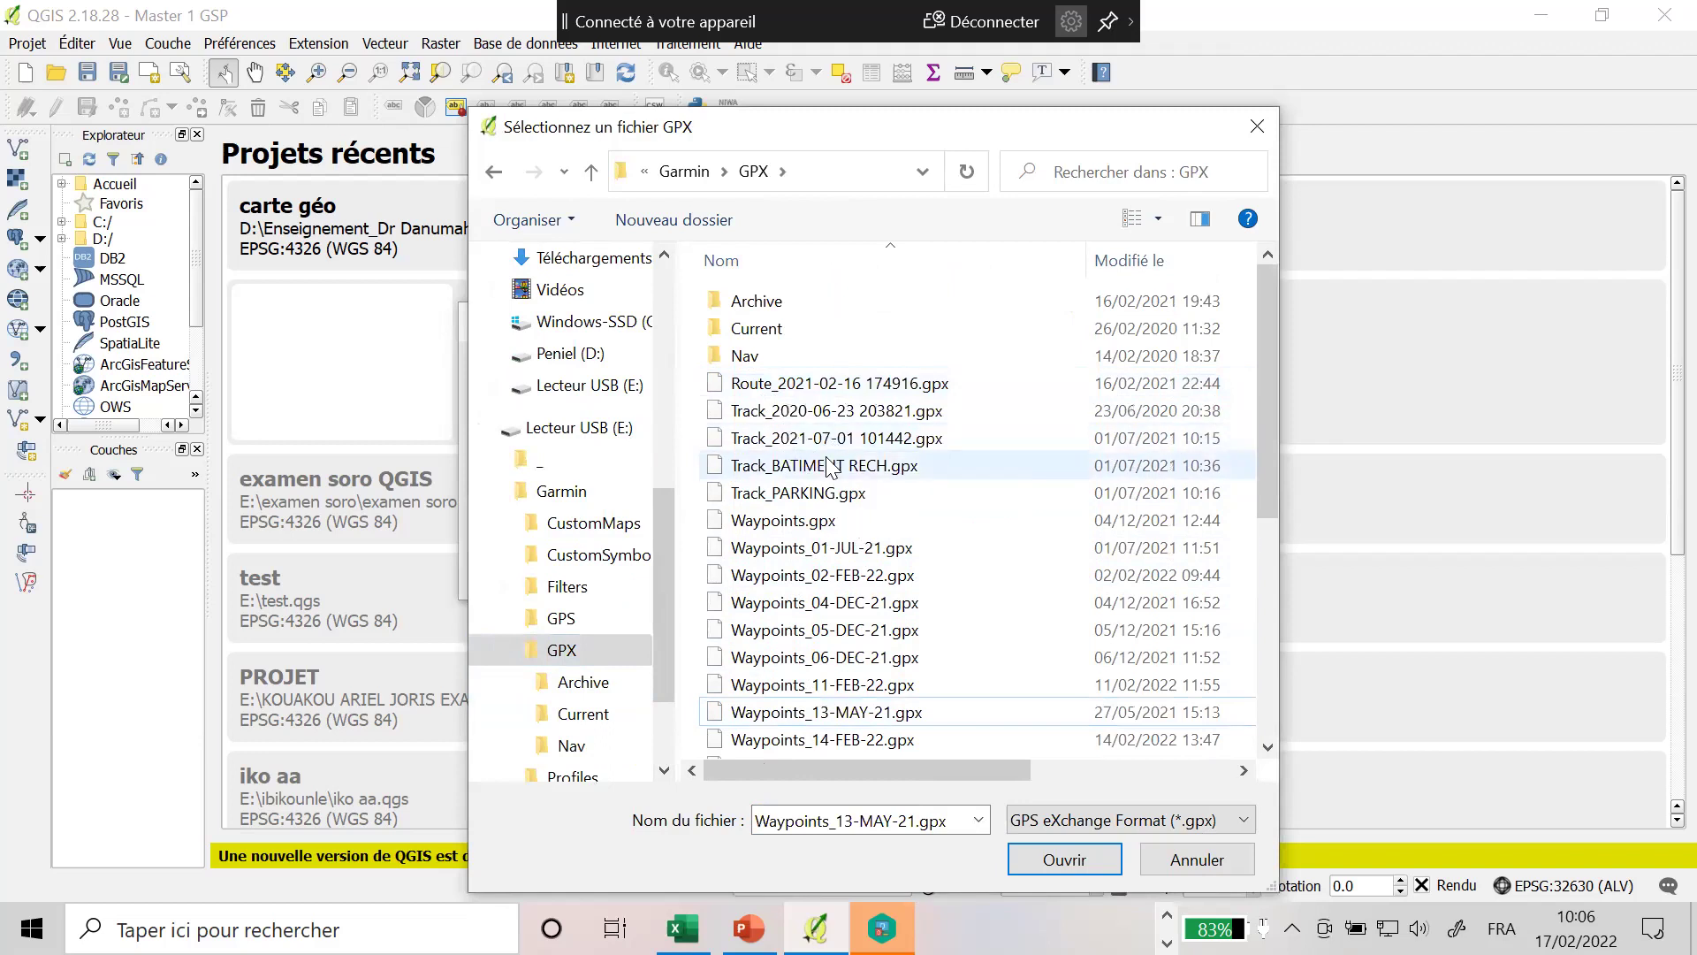
pyautogui.click(896, 244)
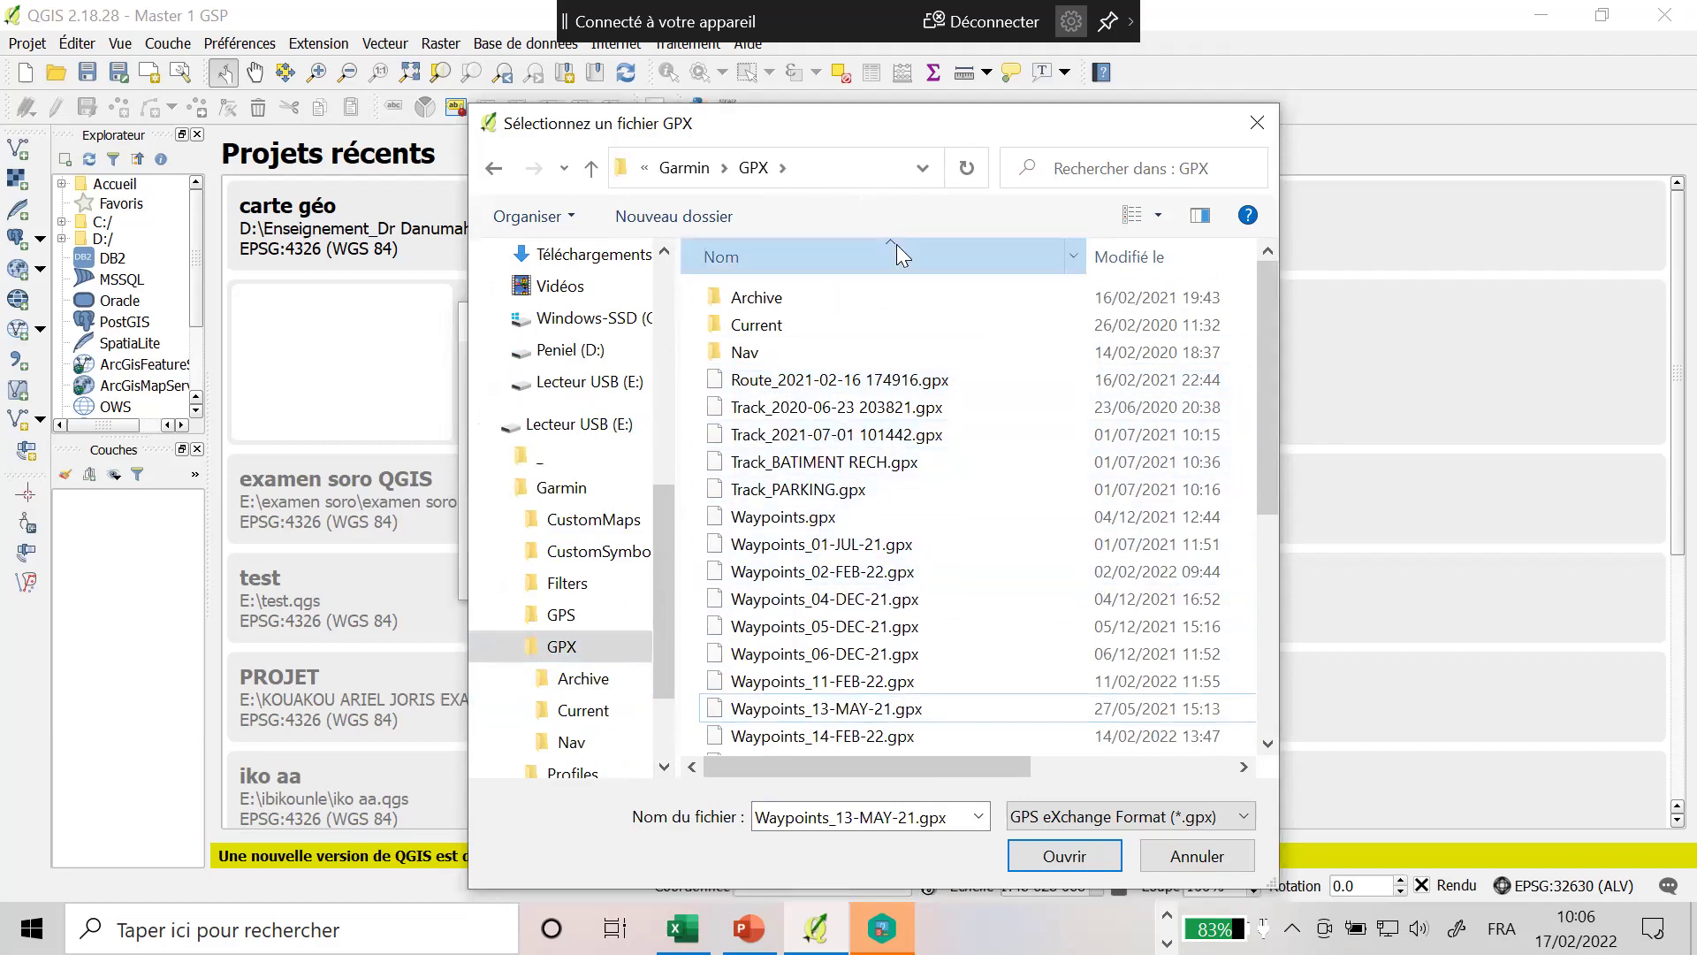
pyautogui.click(1122, 257)
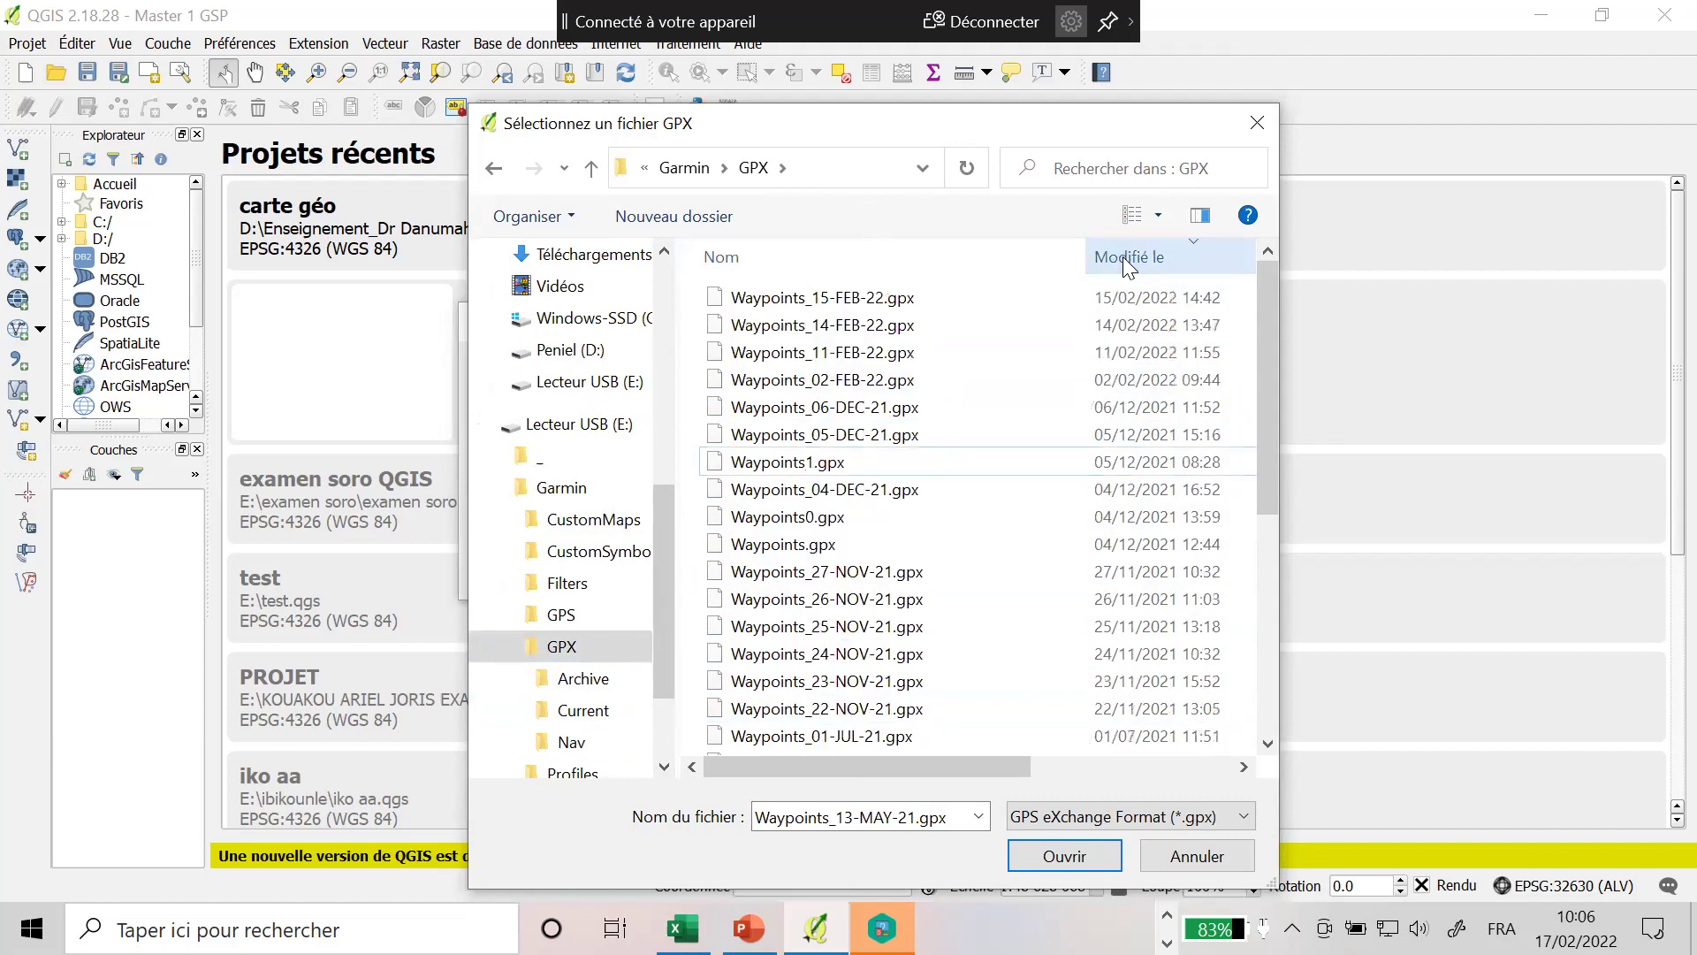
# Load Waypoints_15-FEB-22.gpx with its waypoints, routes and tracks as layers.
pyautogui.click(733, 299)
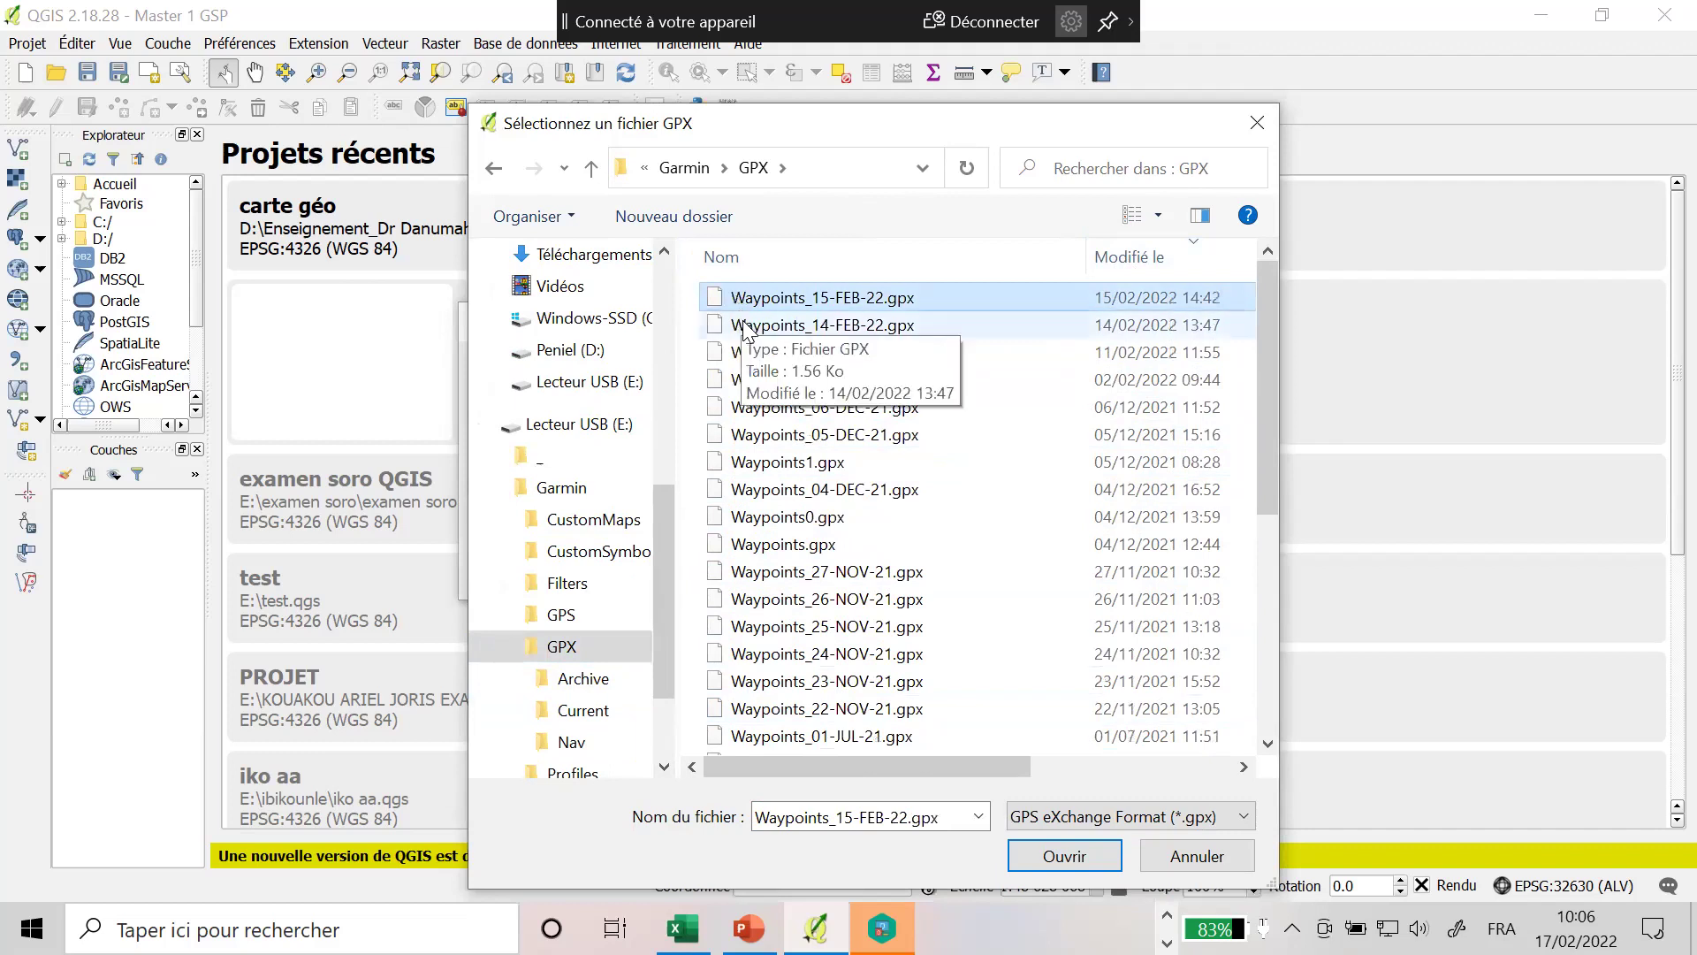
pyautogui.click(734, 324)
pyautogui.click(729, 297)
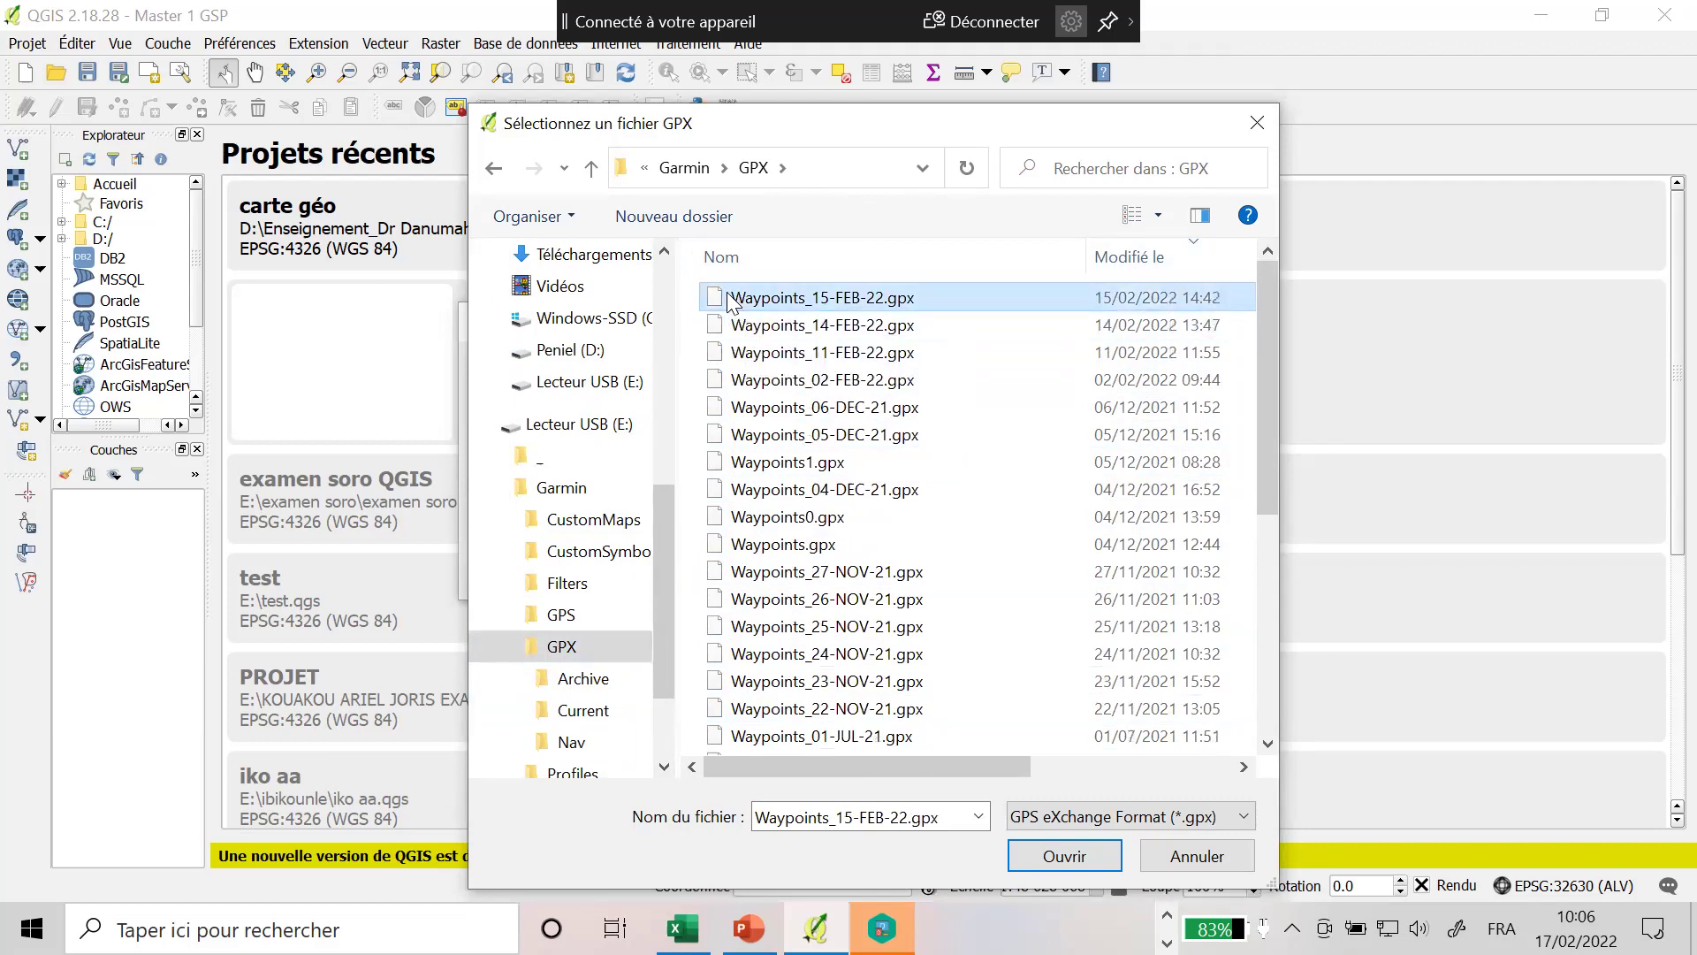
pyautogui.click(751, 382)
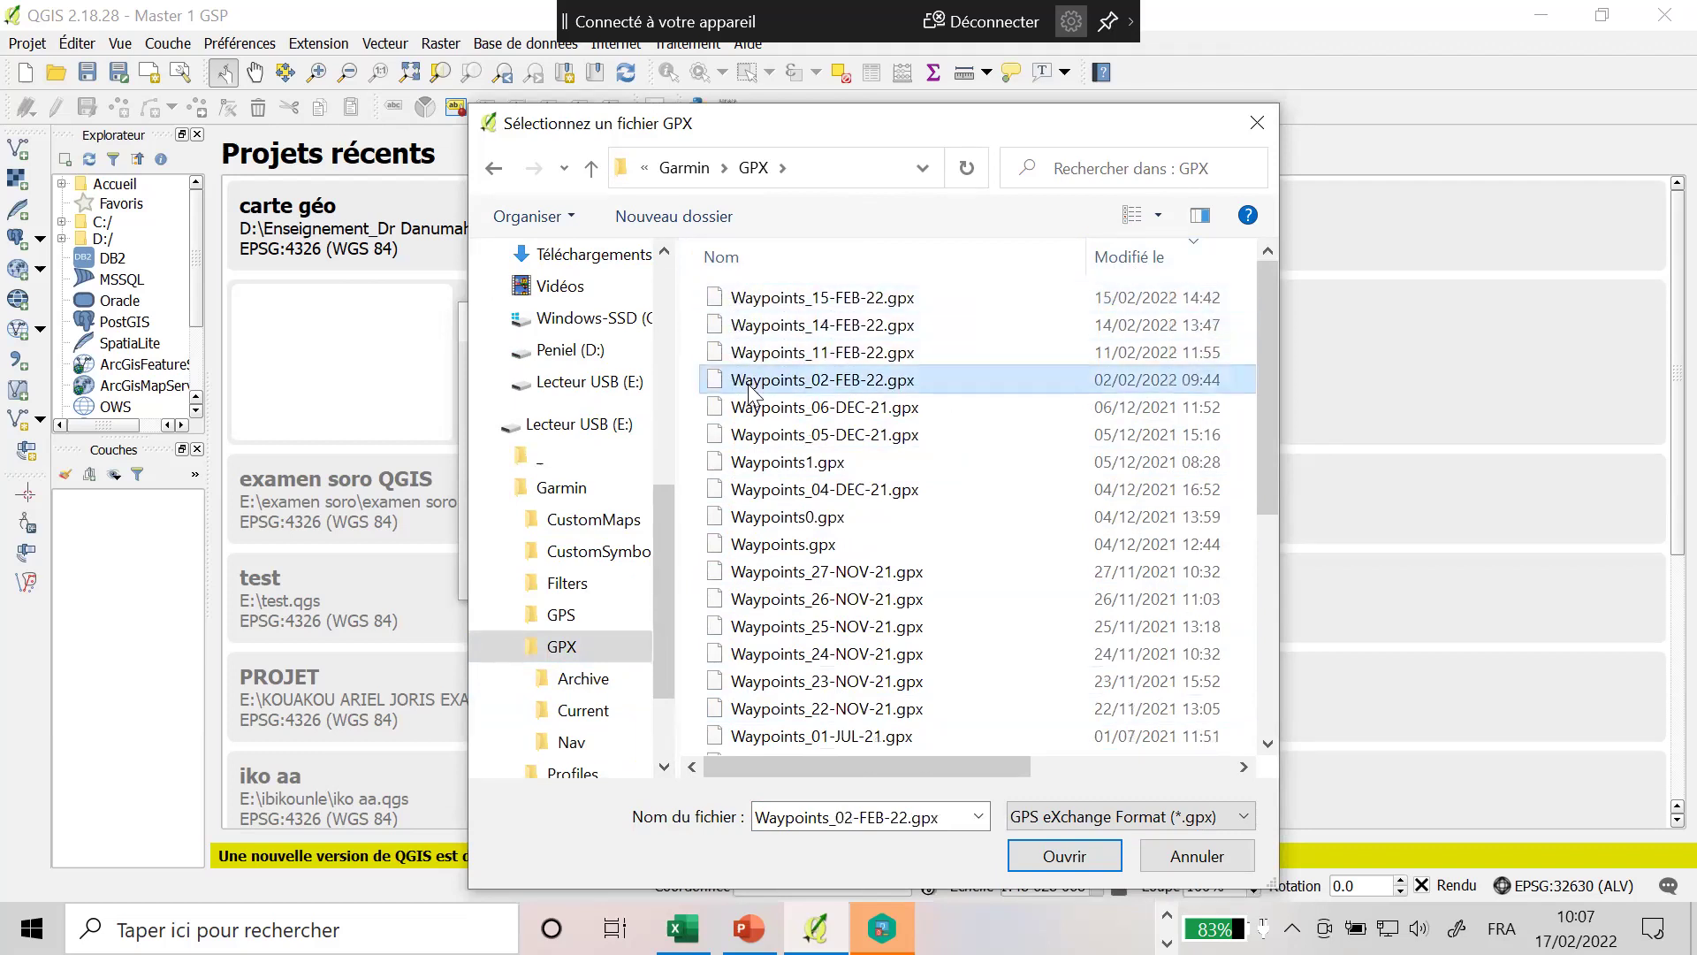
pyautogui.click(689, 389)
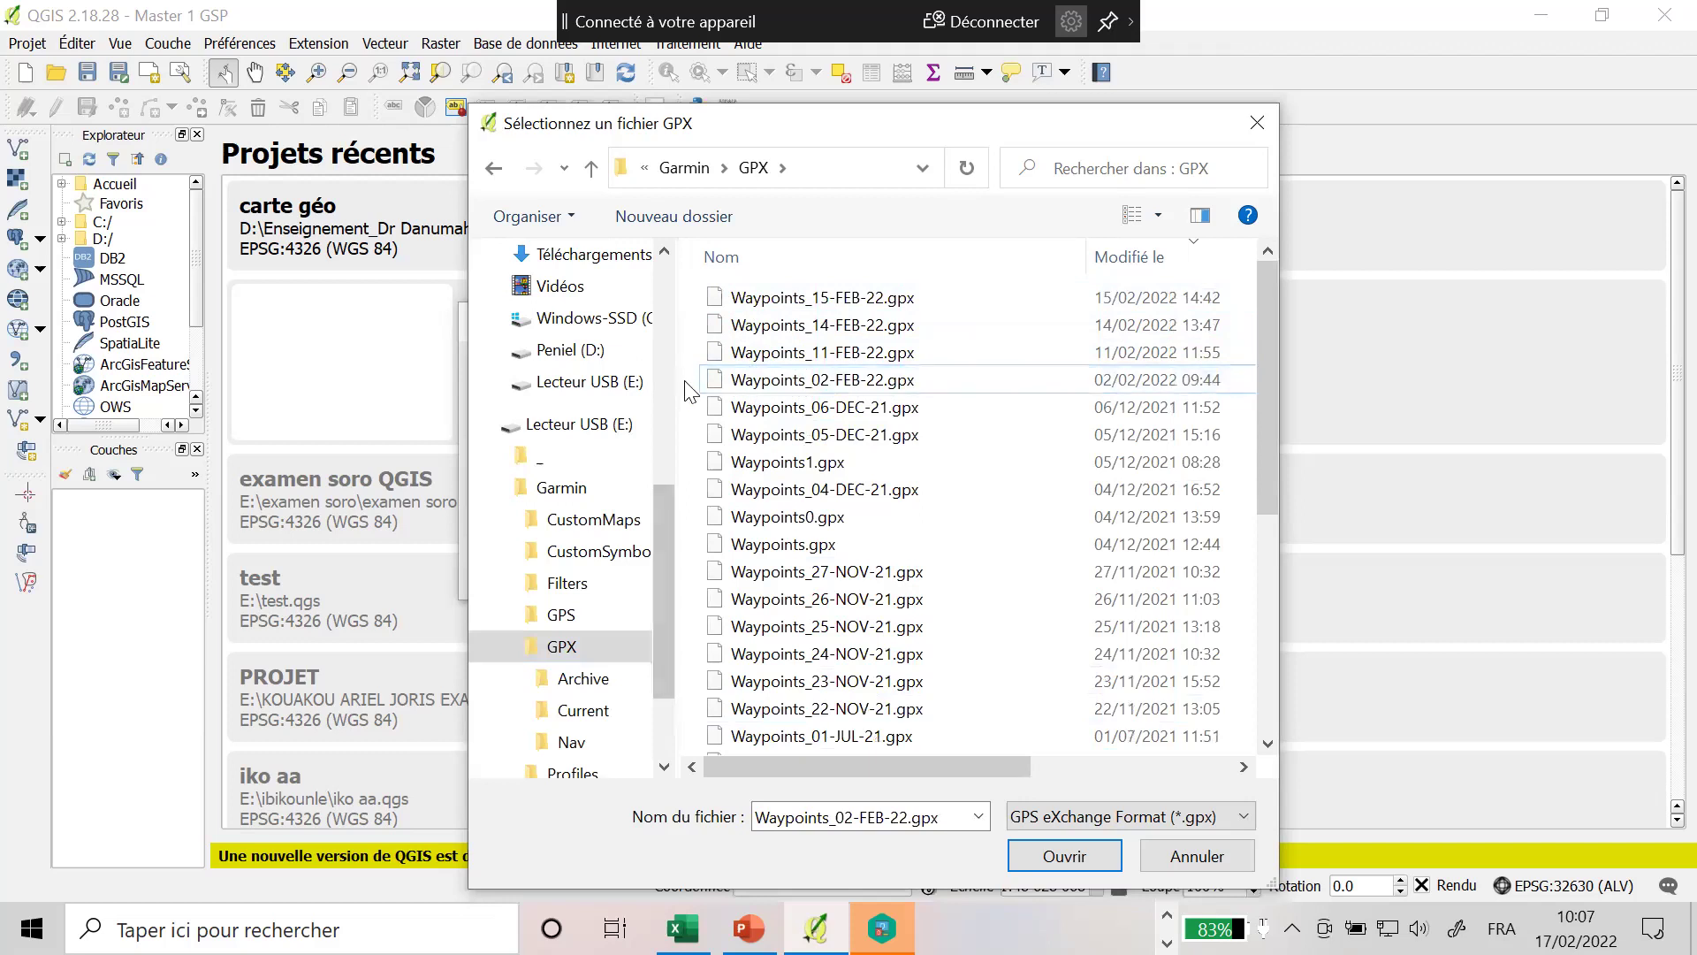
pyautogui.click(897, 302)
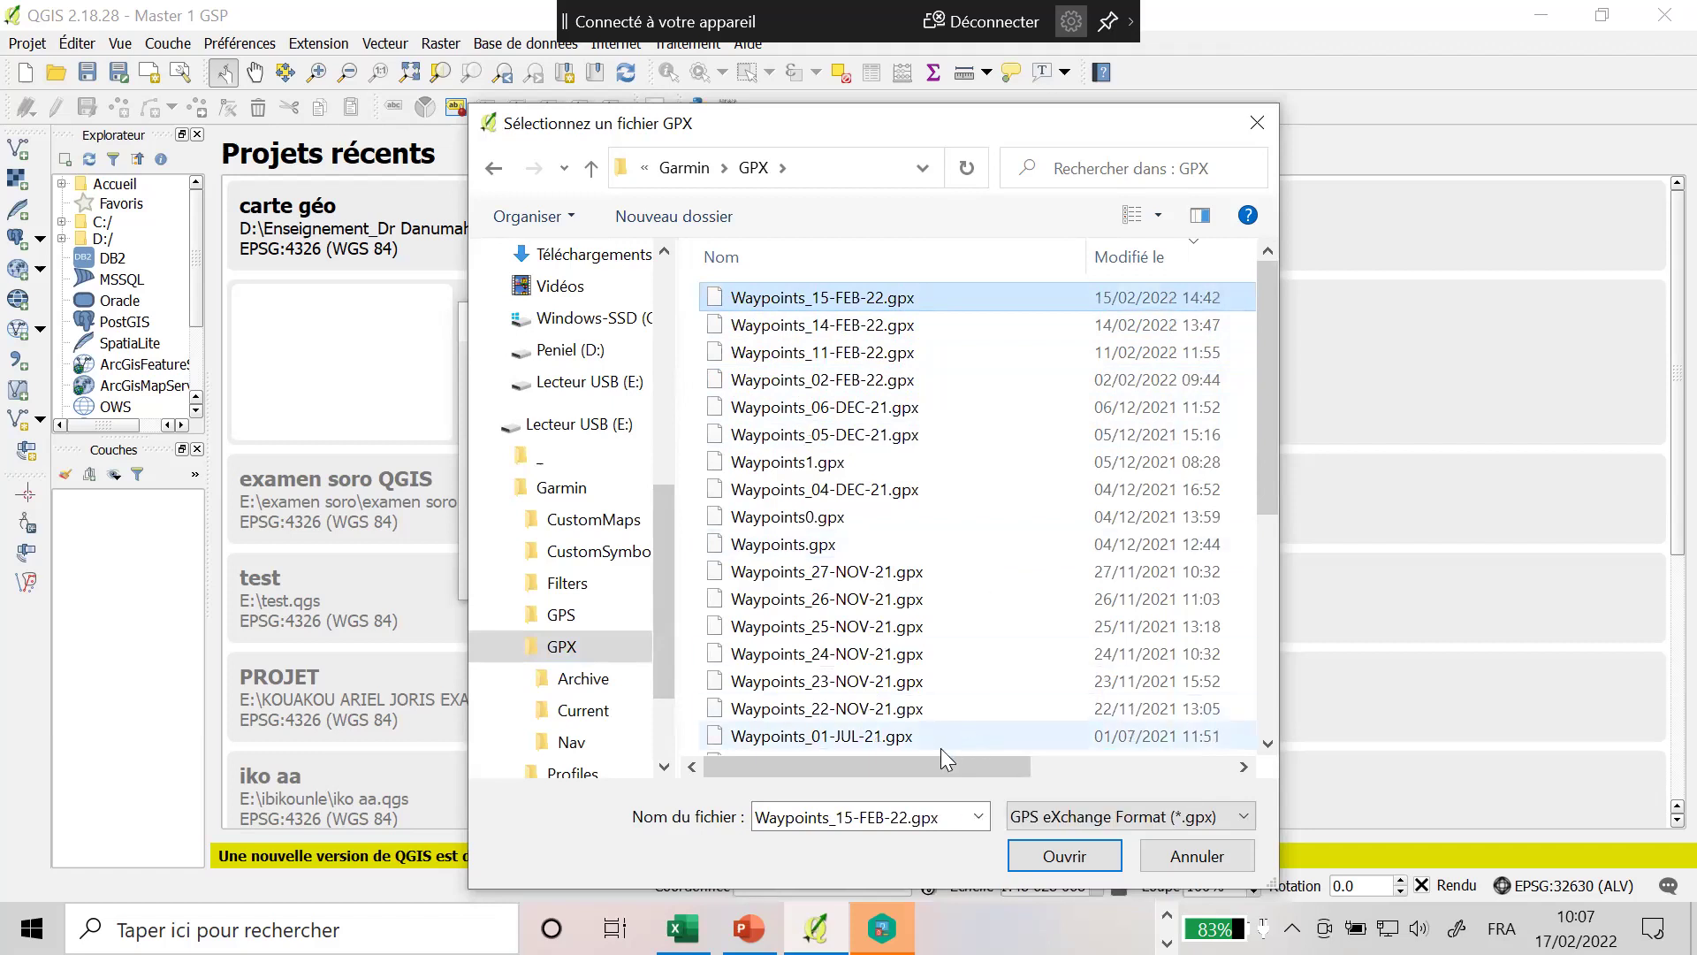
pyautogui.click(1054, 858)
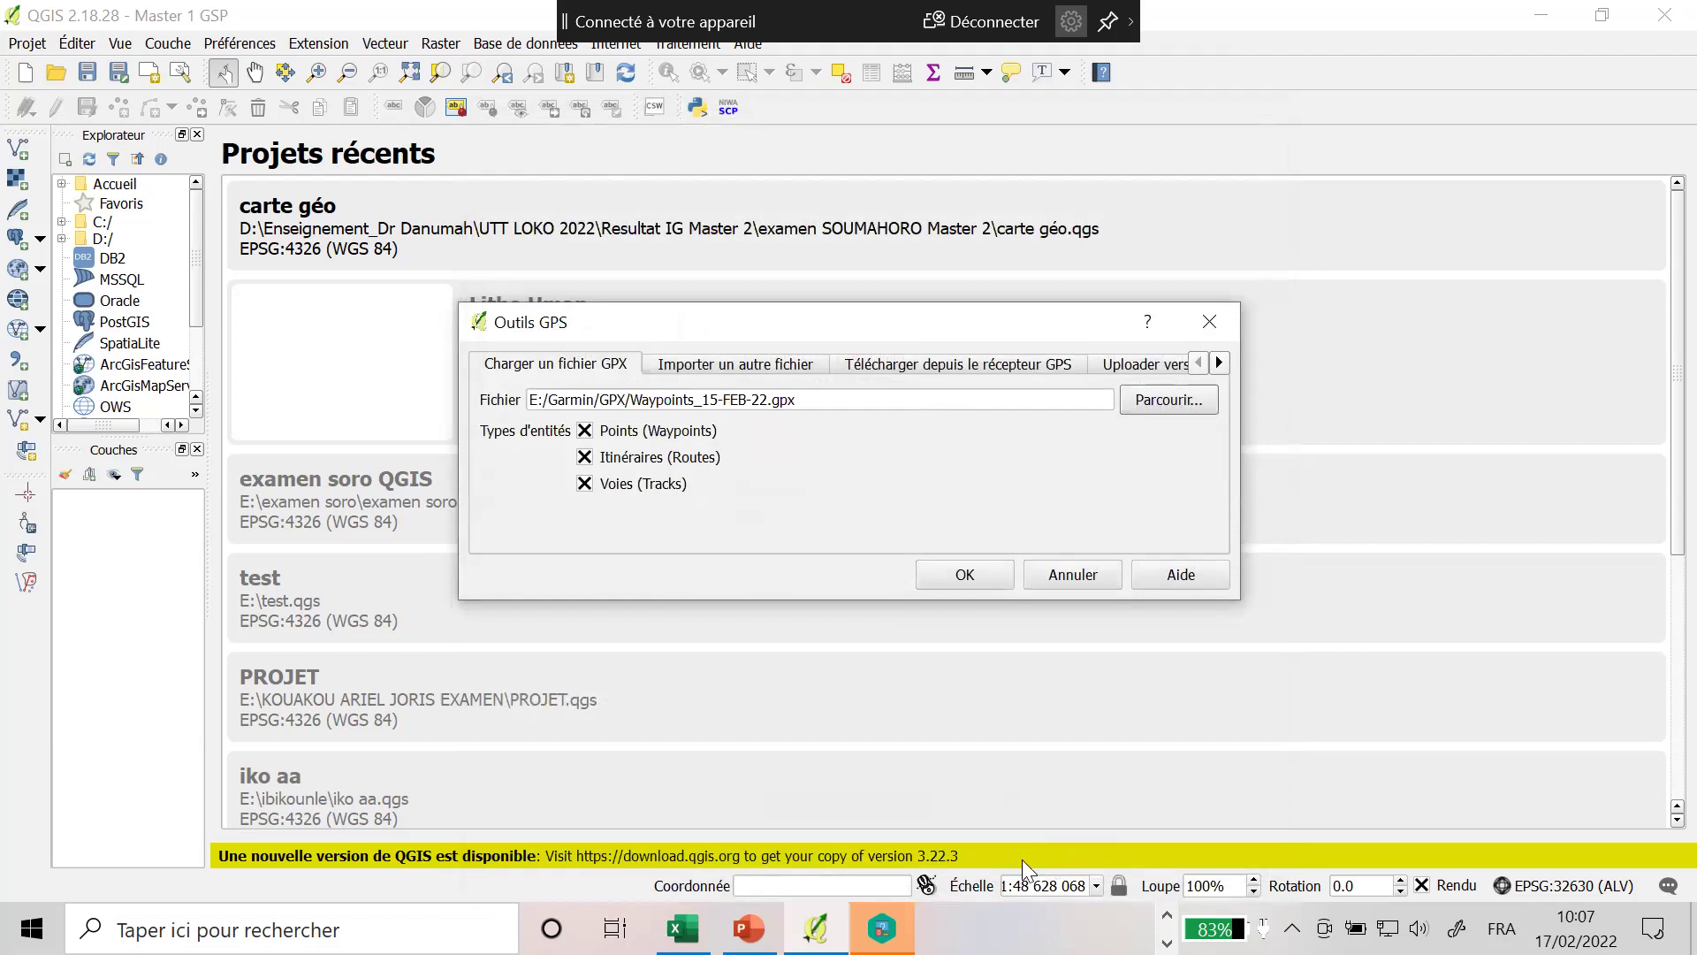
pyautogui.click(960, 582)
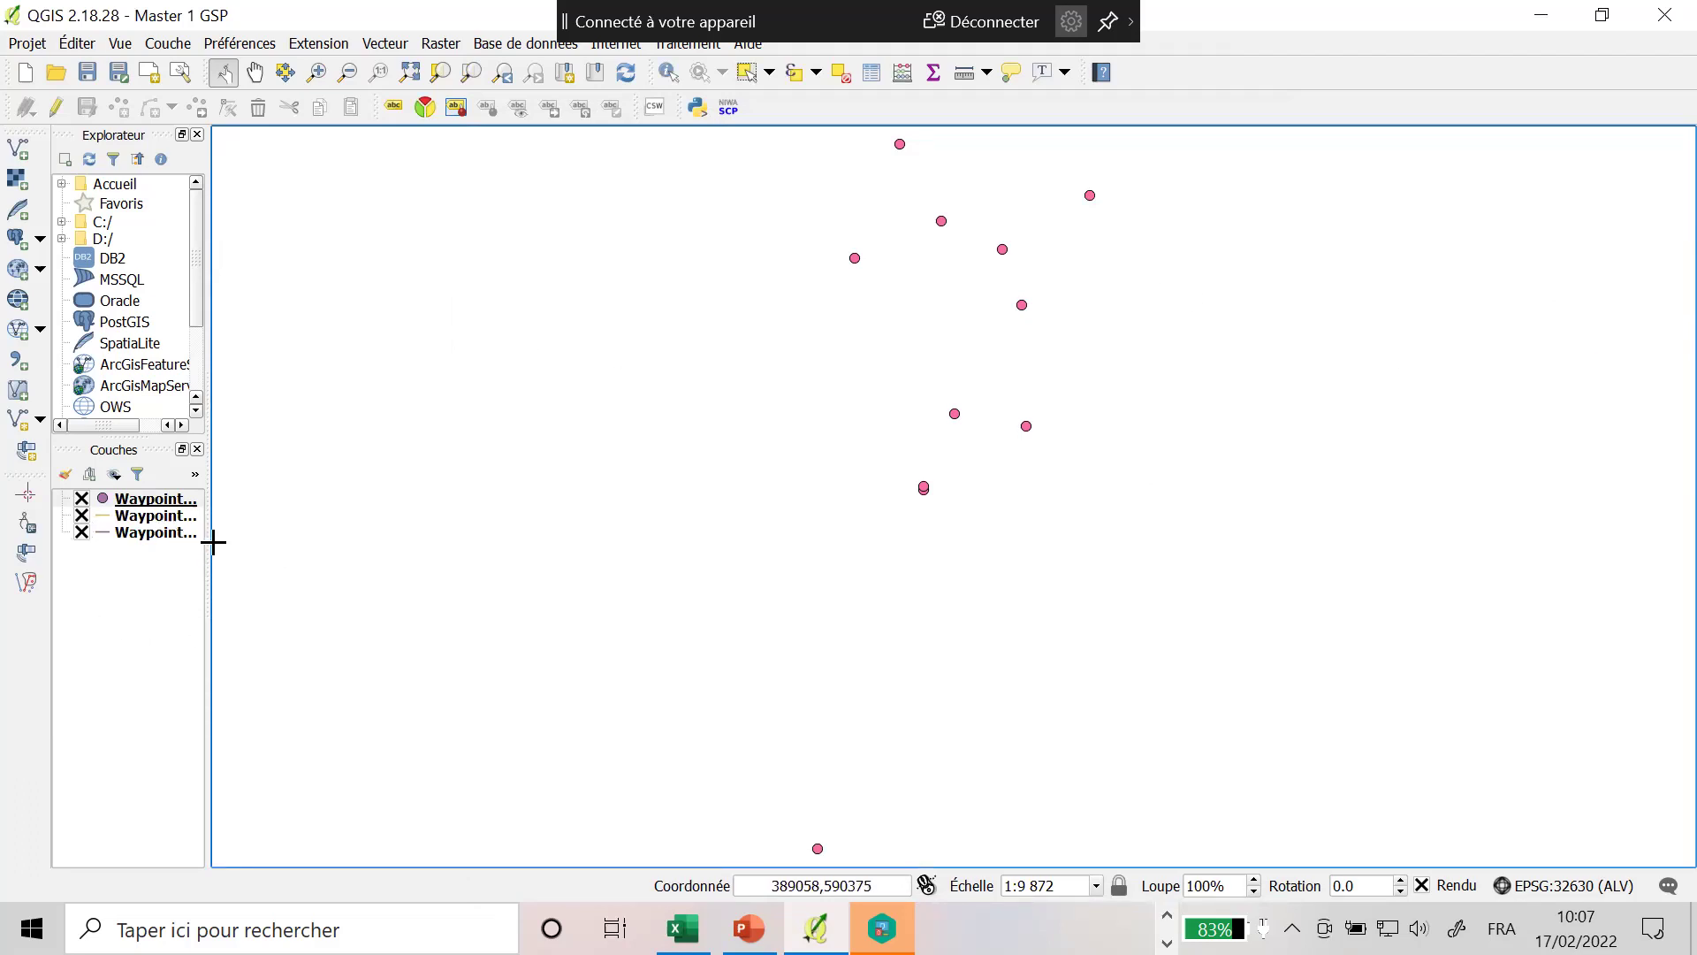
# Widen the layers panel to show the full layer names and bring all the waypoints into view on the map.
pyautogui.moveTo(213, 542); pyautogui.dragTo(954, 497)
pyautogui.moveTo(207, 539); pyautogui.dragTo(624, 443)
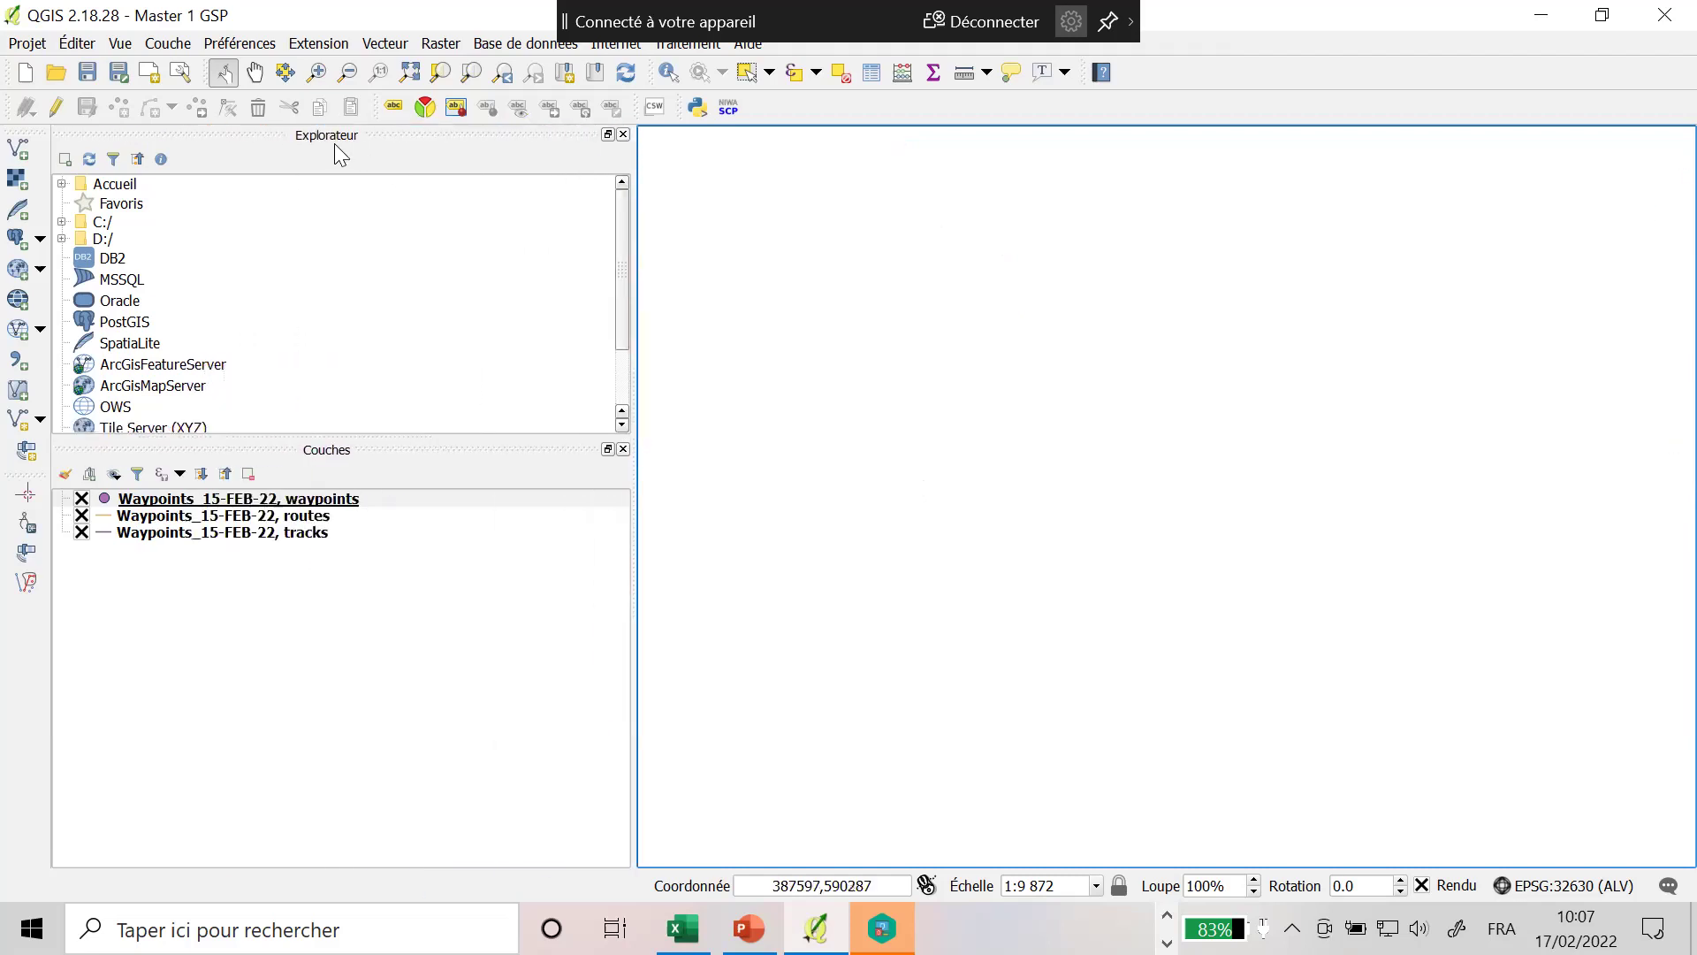
pyautogui.click(257, 74)
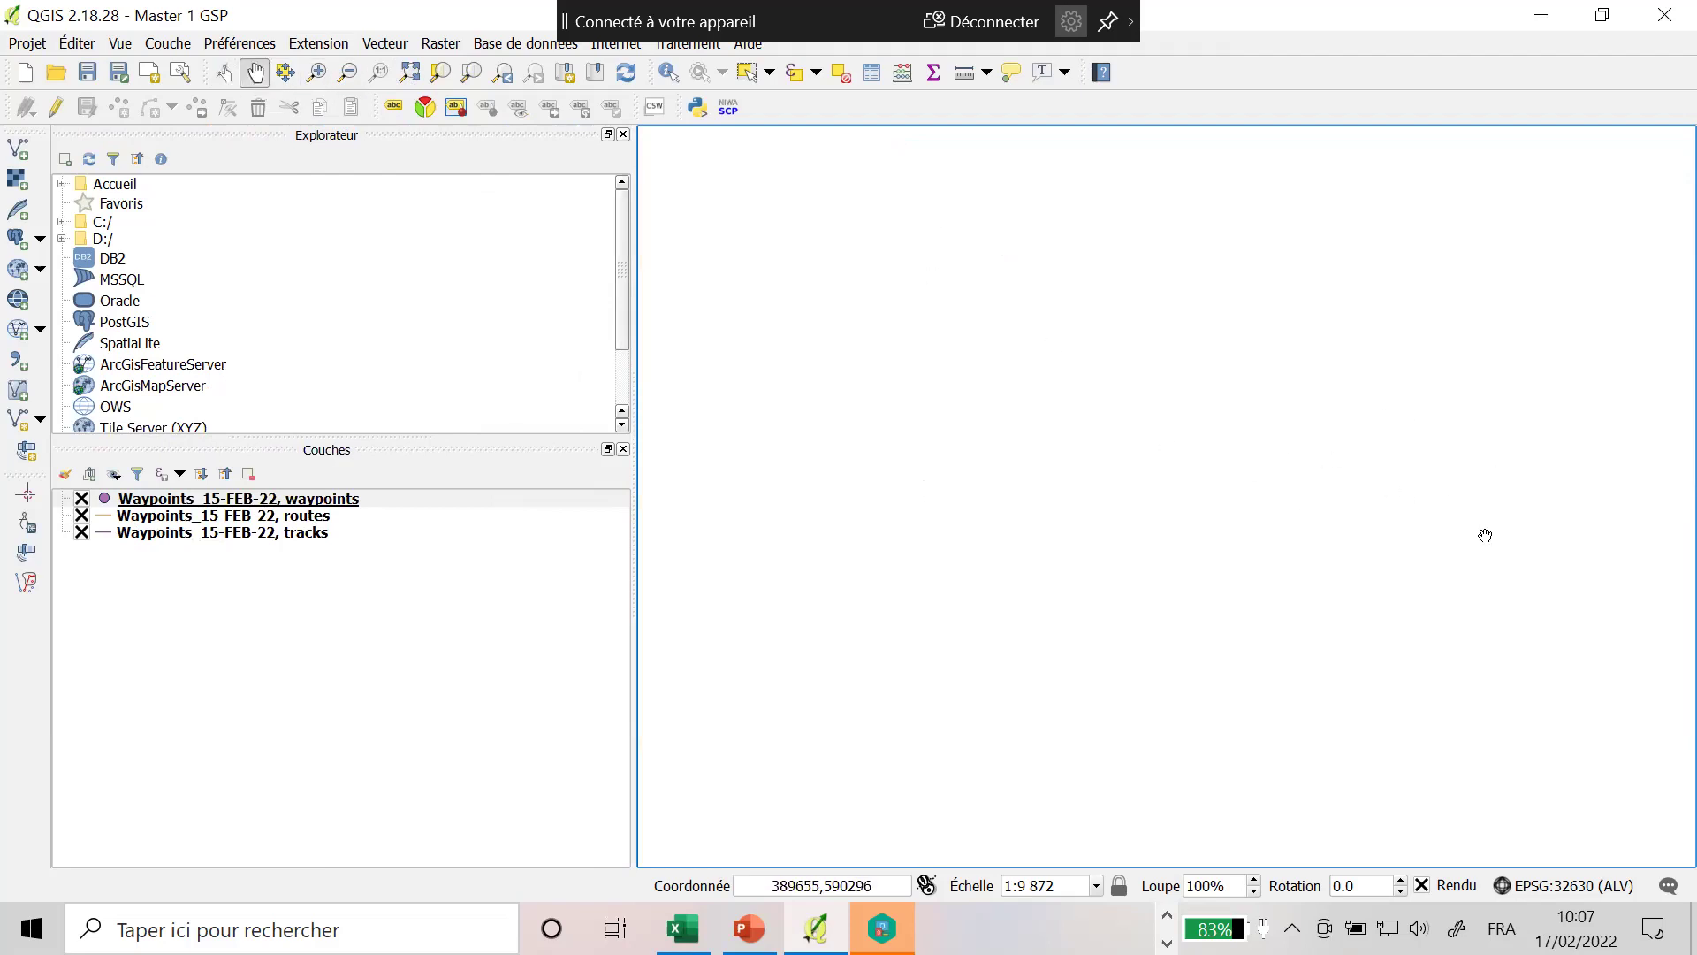
pyautogui.click(350, 72)
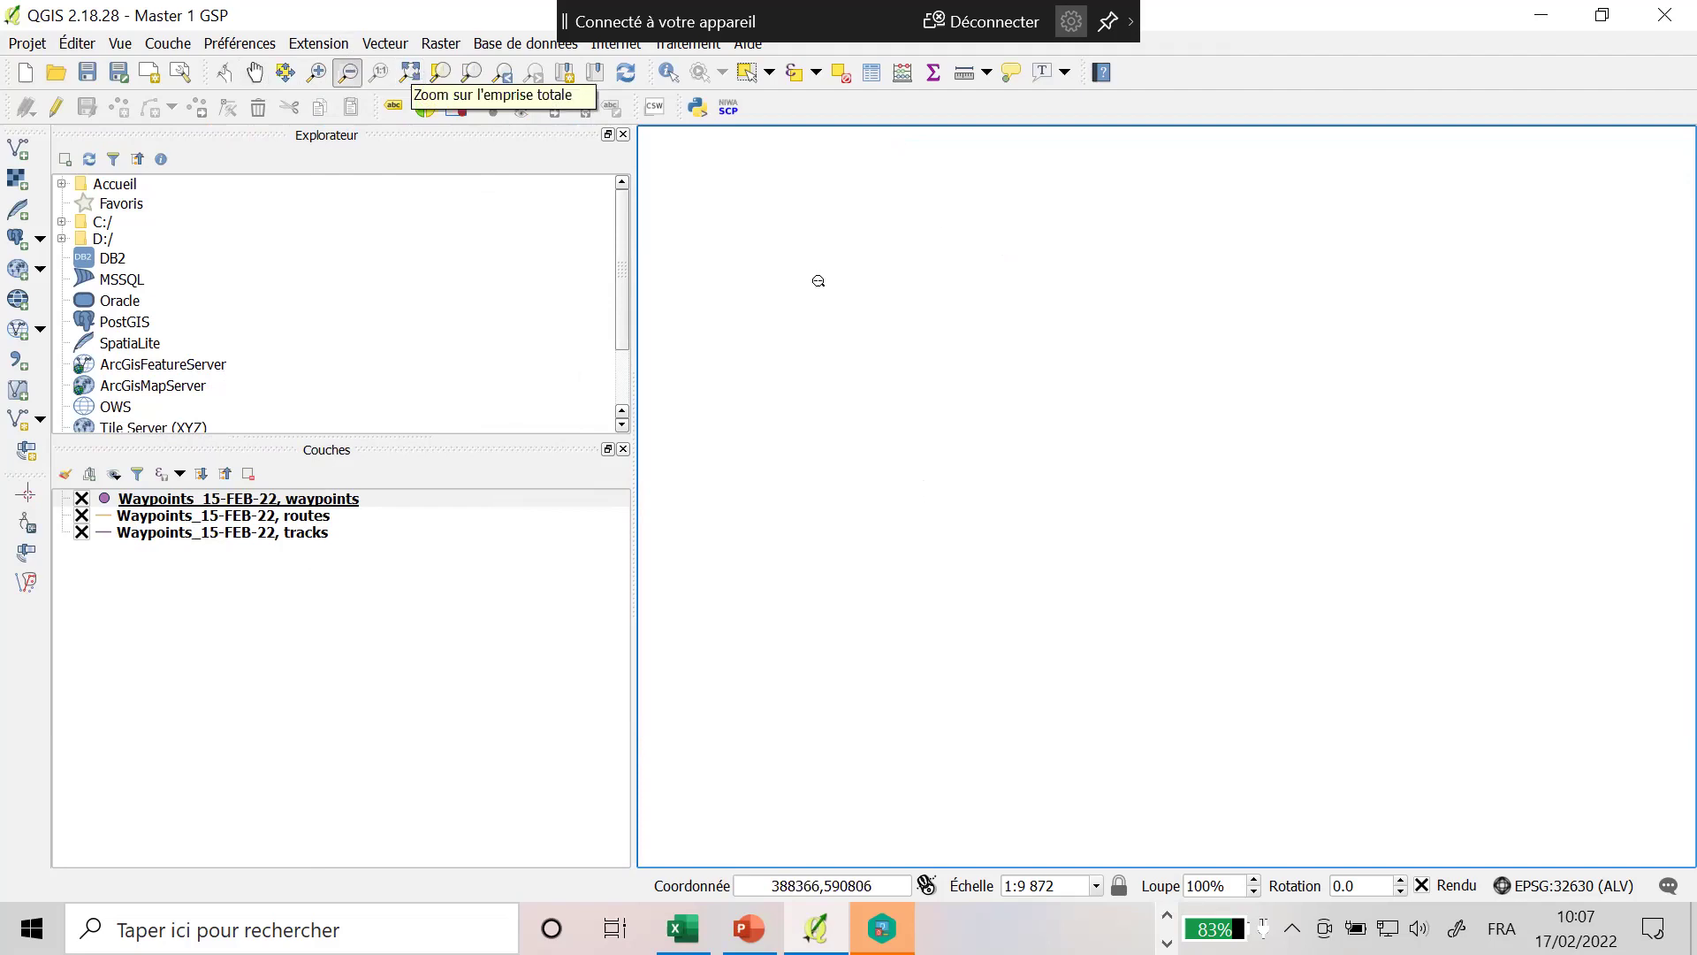
pyautogui.click(1149, 403)
pyautogui.click(1148, 407)
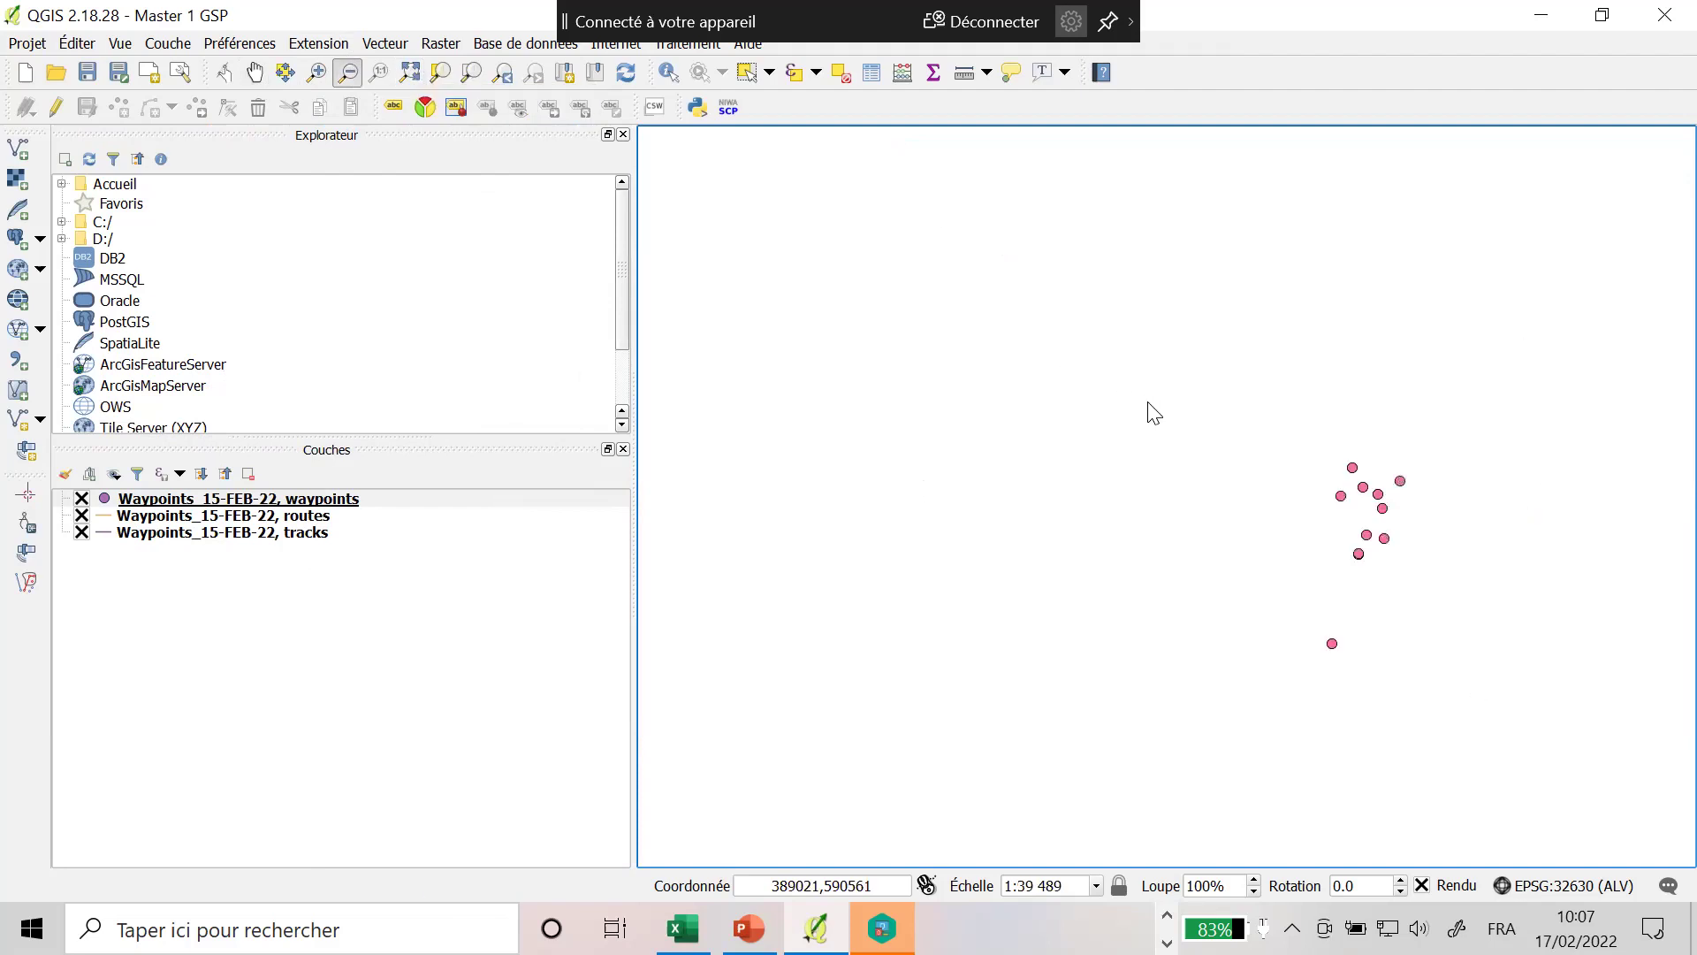
pyautogui.click(251, 75)
pyautogui.moveTo(1326, 586); pyautogui.dragTo(898, 453)
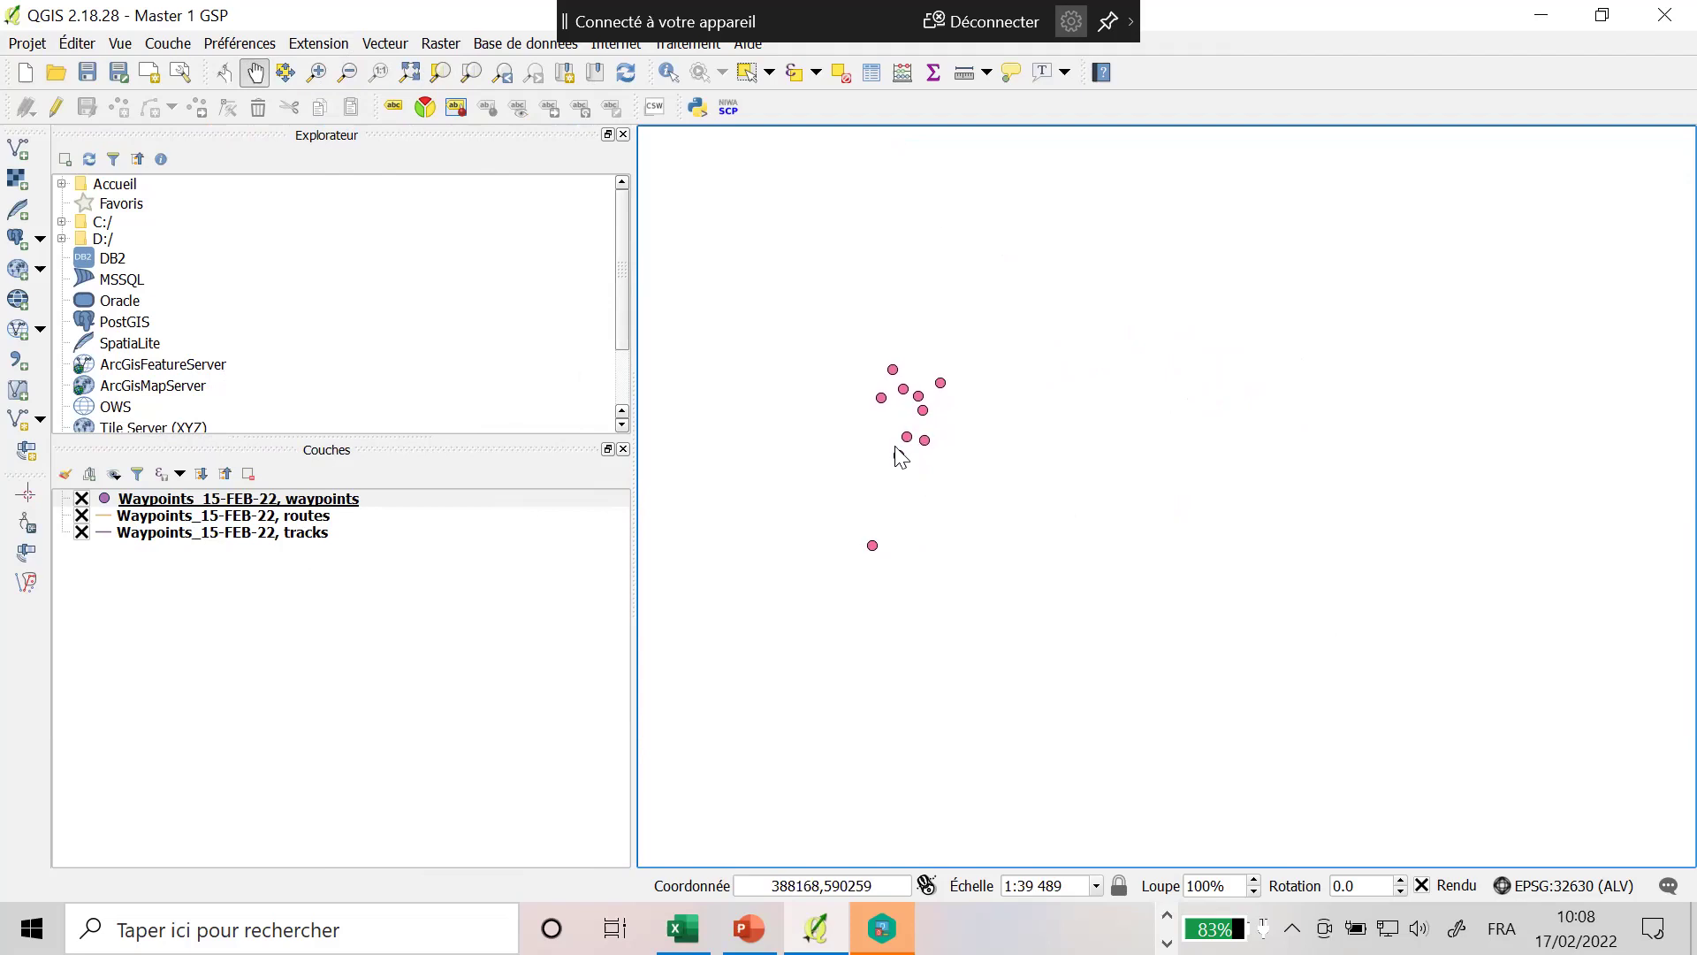
# Hide the routes and tracks layers of Waypoints_15-FEB-22, keeping only the waypoints layer displayed.
pyautogui.click(79, 512)
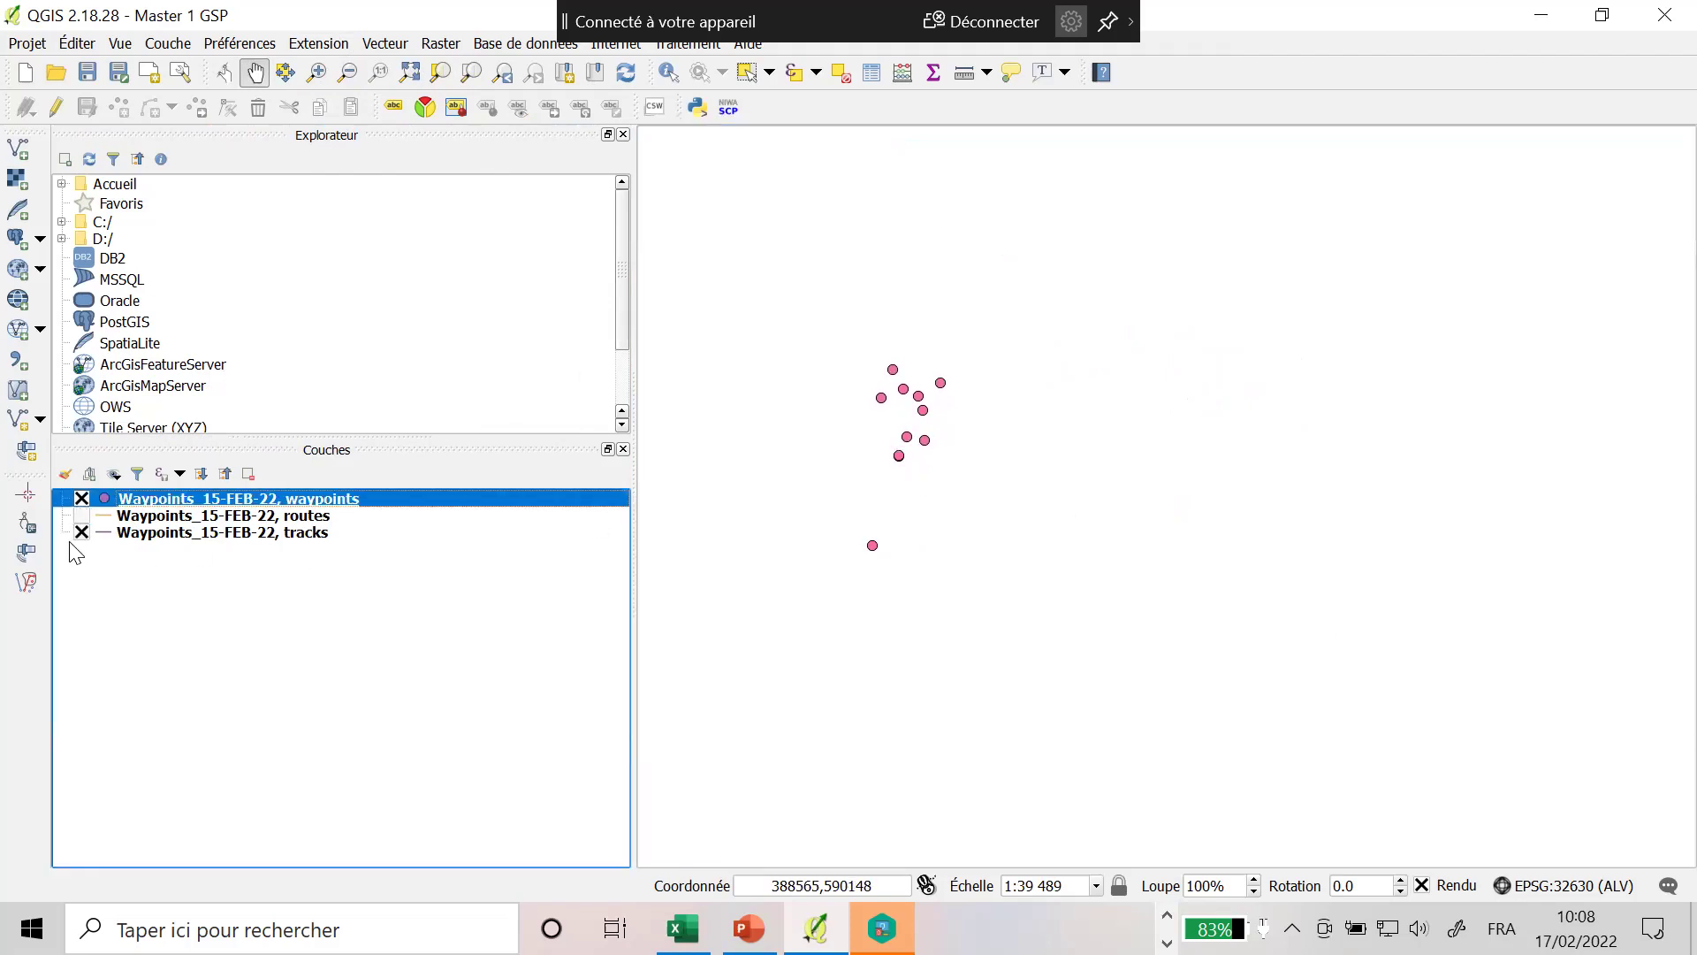
pyautogui.click(76, 531)
# Review the general properties of the waypoints layer, including its source and coordinate system, and close them without changes.
pyautogui.rightClick(200, 510)
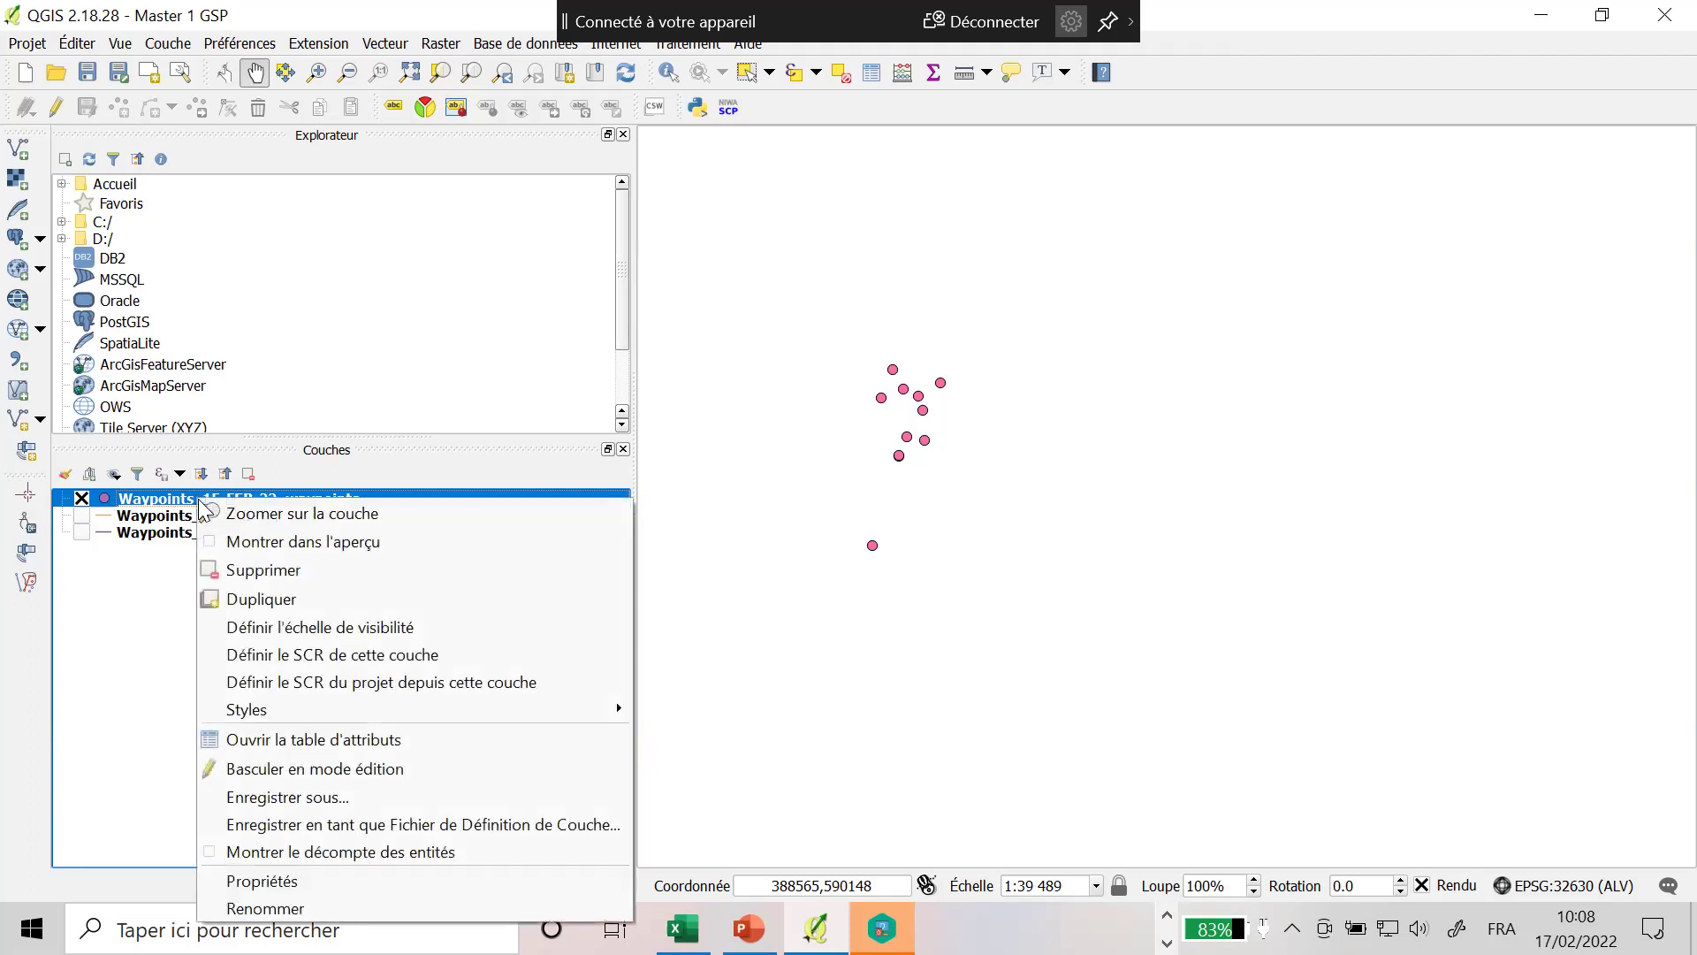
pyautogui.click(297, 882)
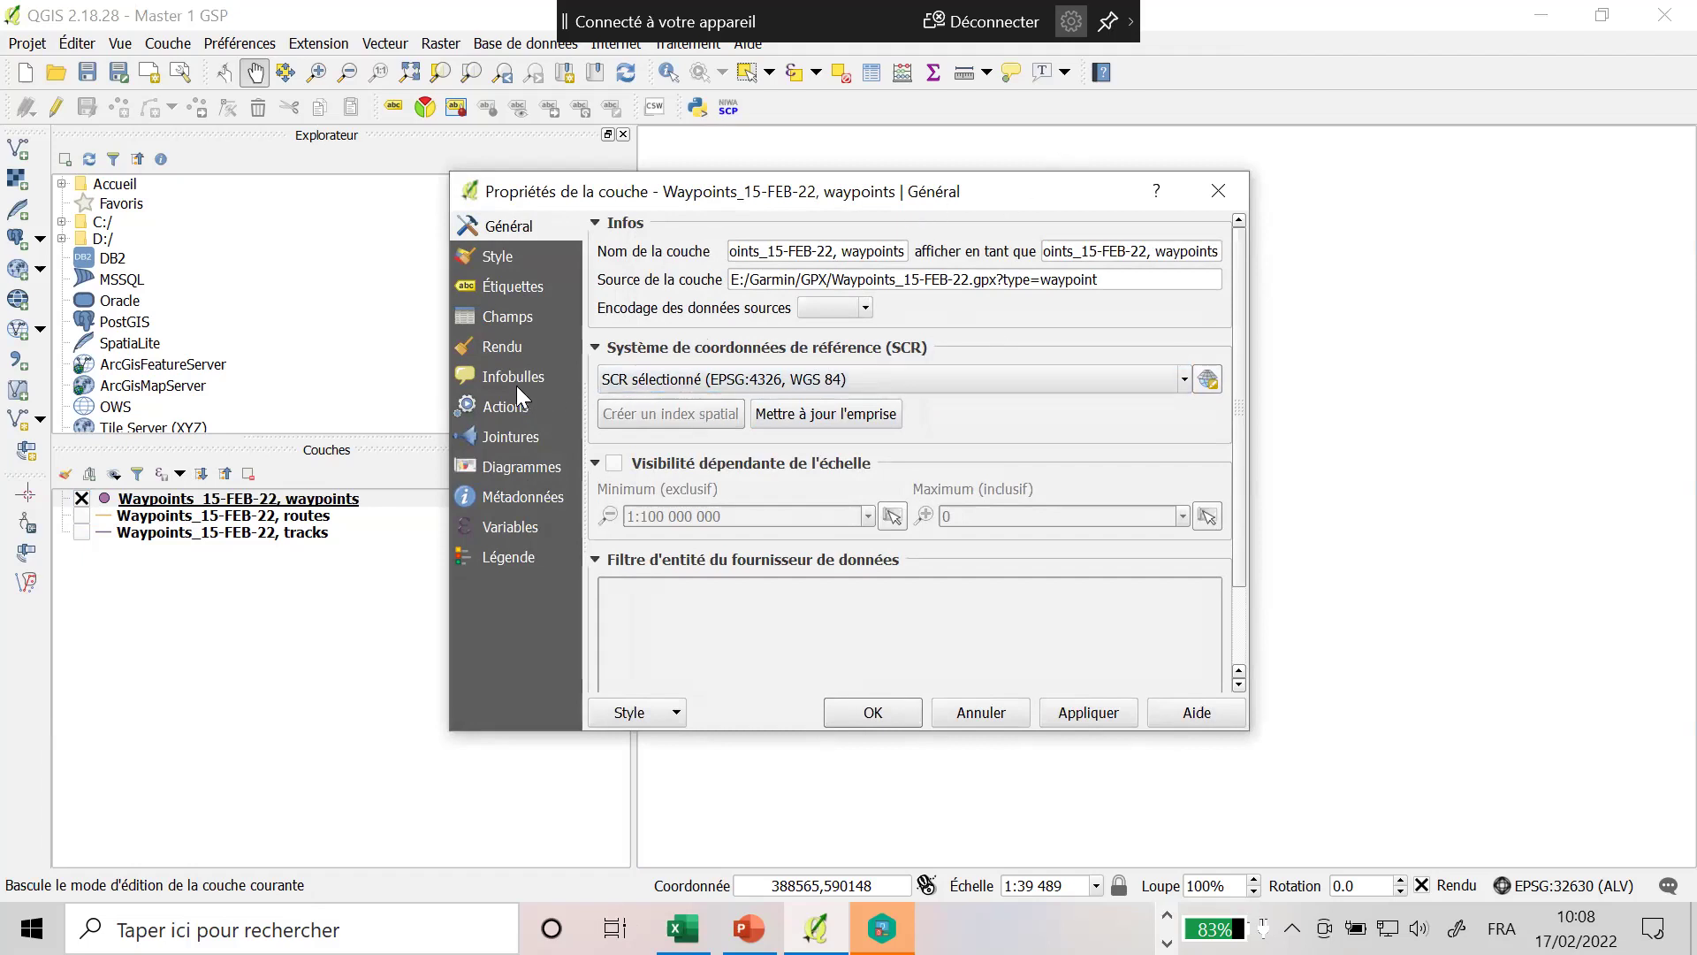
pyautogui.click(978, 709)
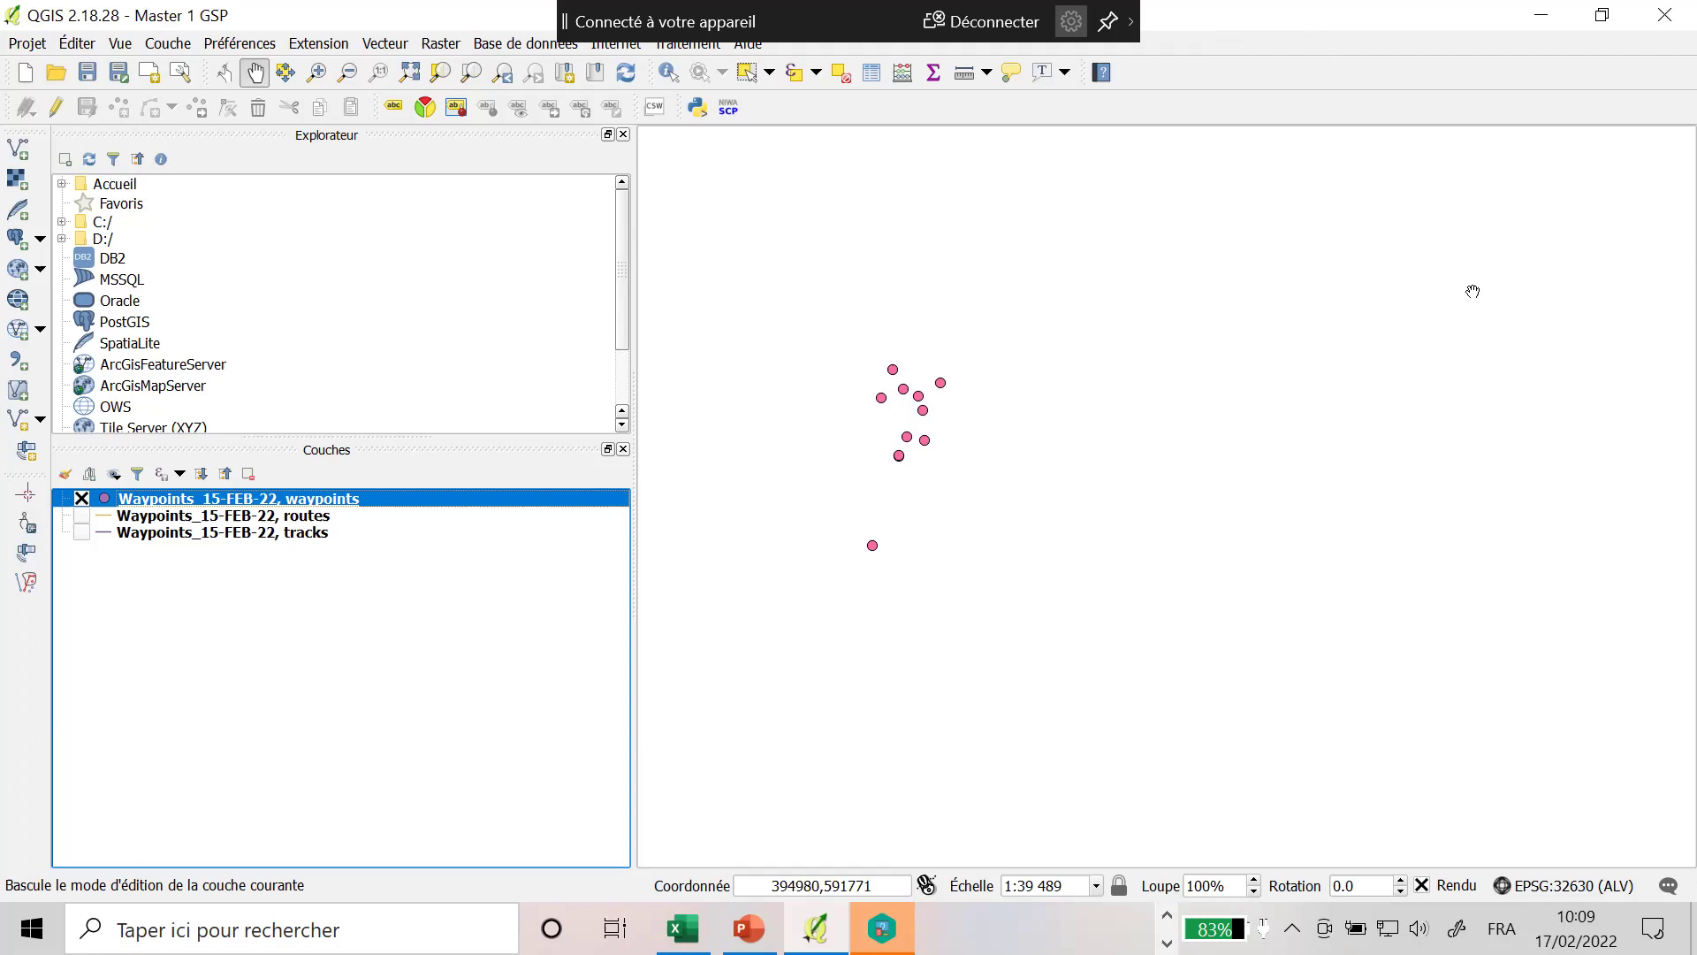
# Examine the GPX files in the USB drive's Garmin folder in File Explorer, and switch to the PowerPoint presentation.
pyautogui.hotkey('alt', 'Tab')
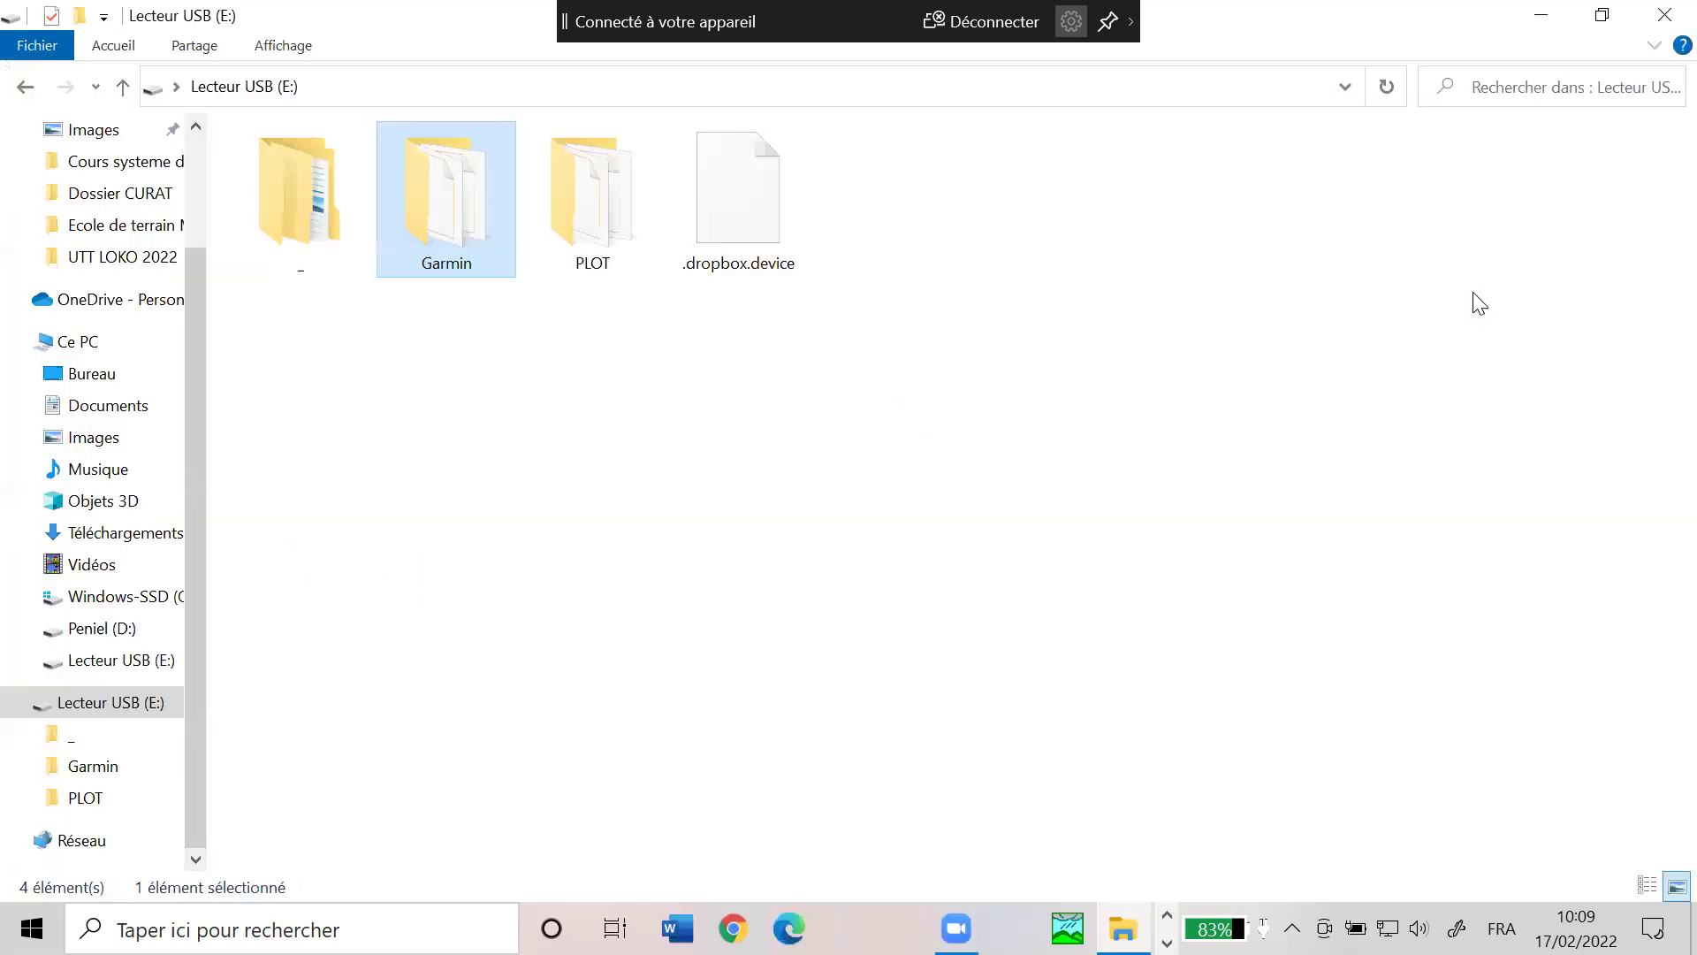
pyautogui.doubleClick(470, 224)
pyautogui.doubleClick(317, 282)
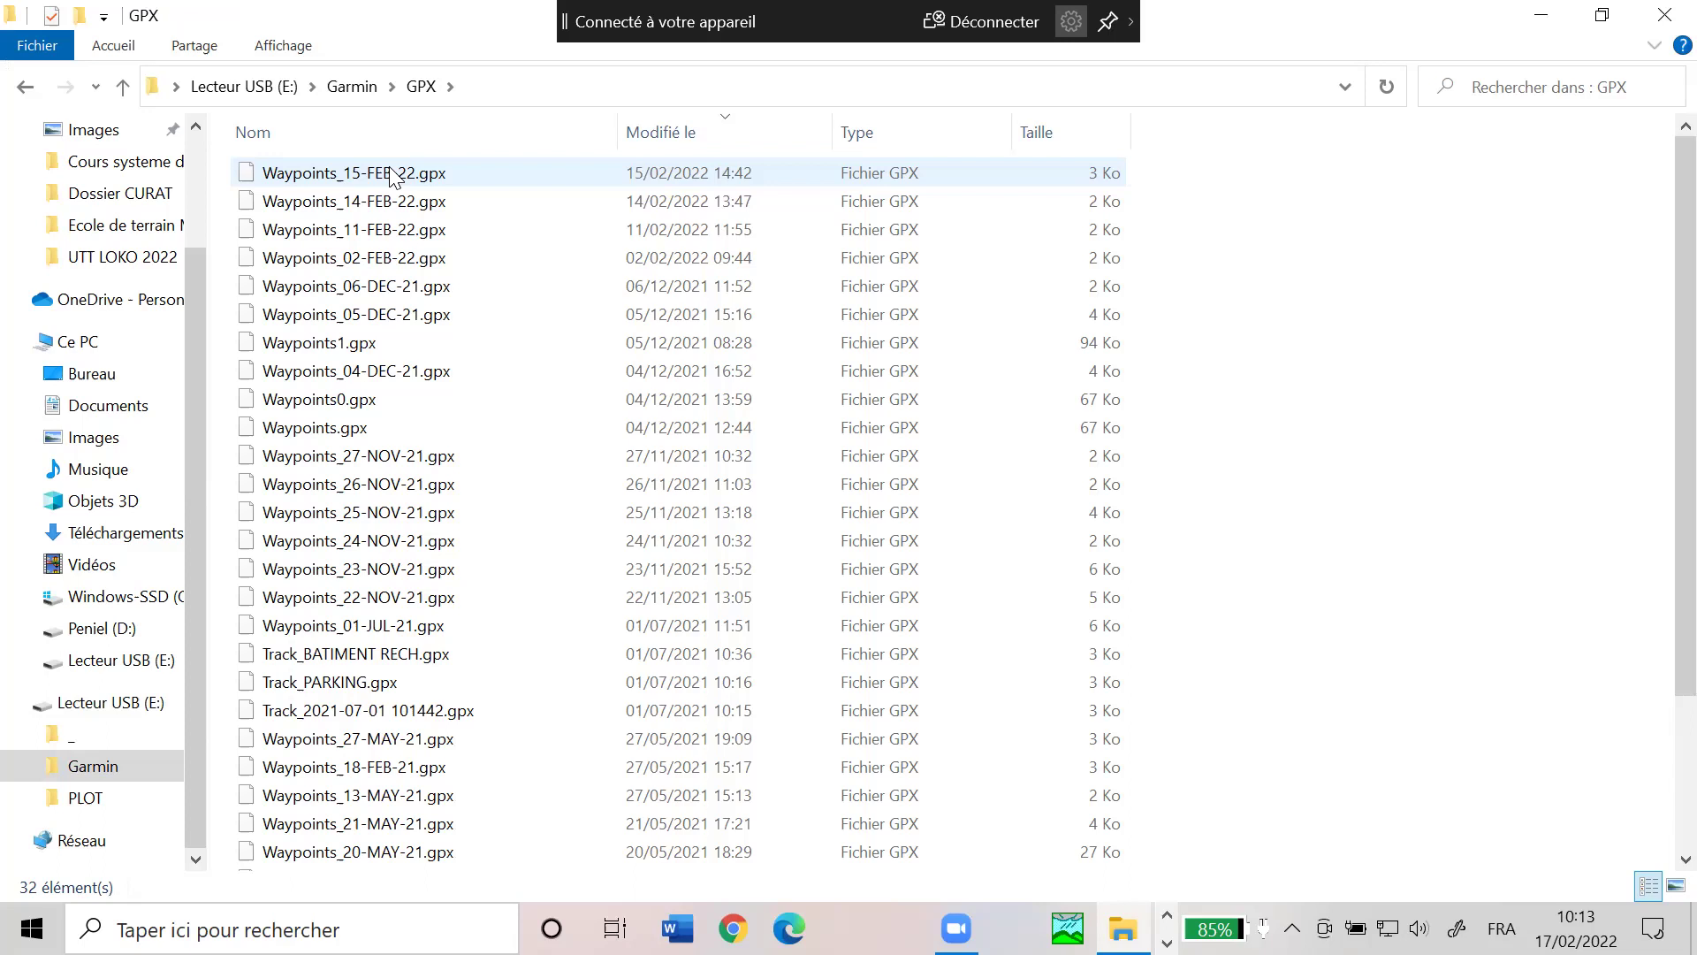
pyautogui.hotkey('alt', 'Tab')
pyautogui.hotkey('alt', 'Tab')
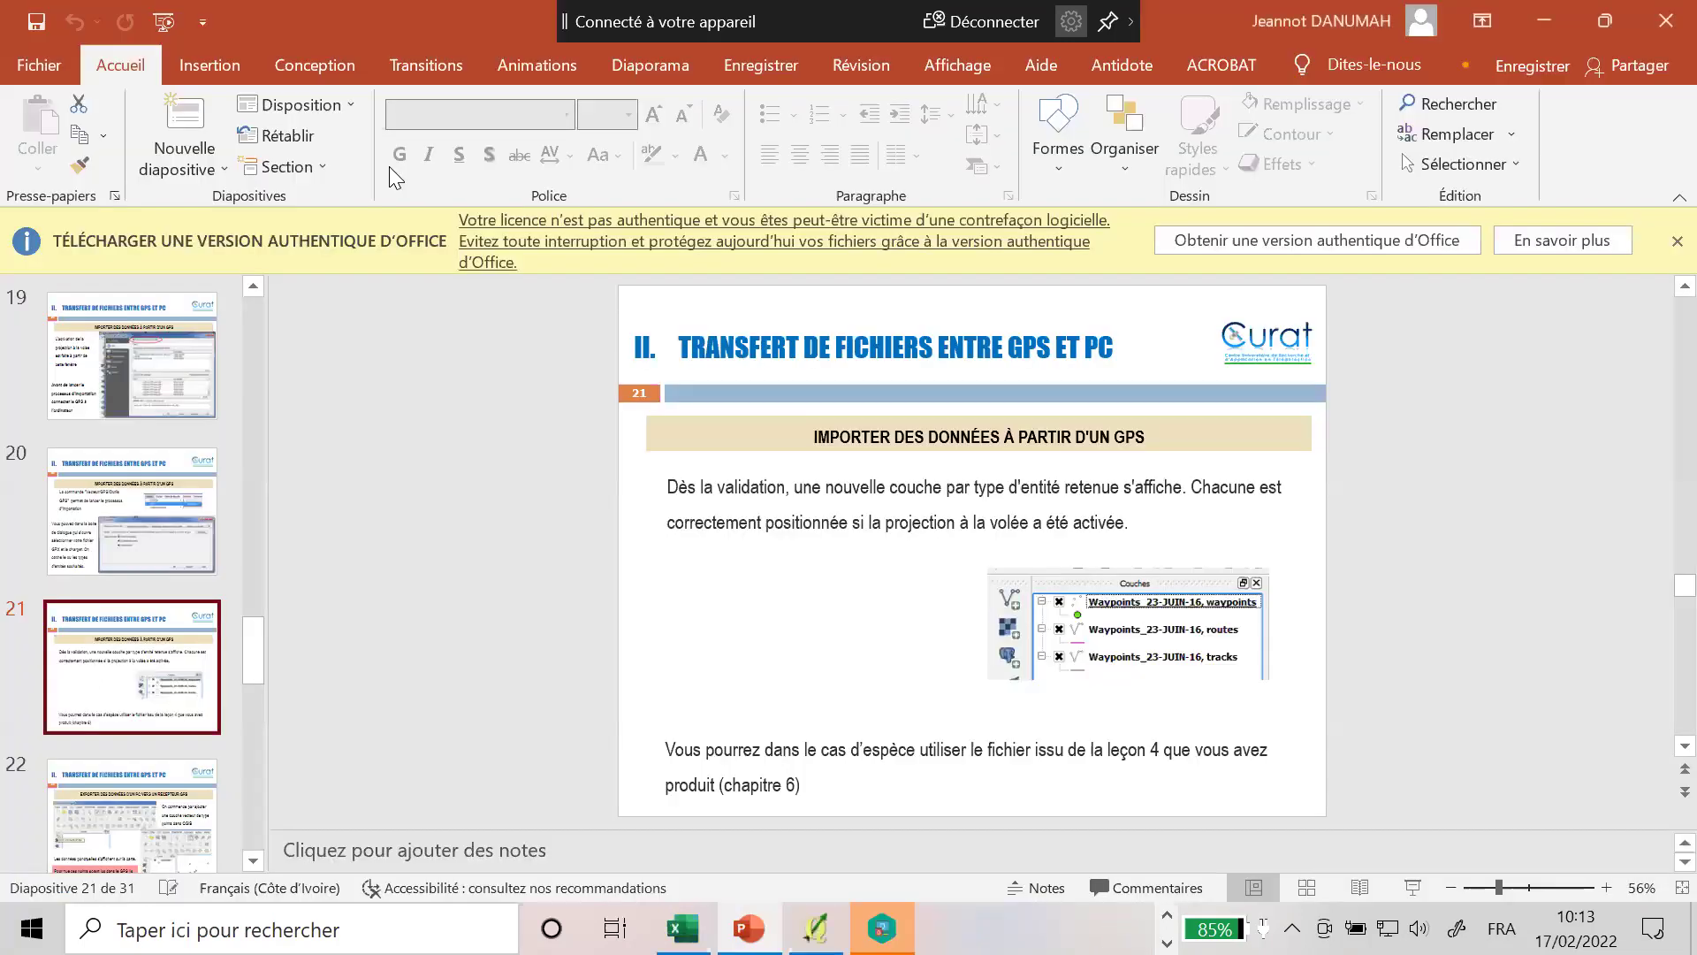